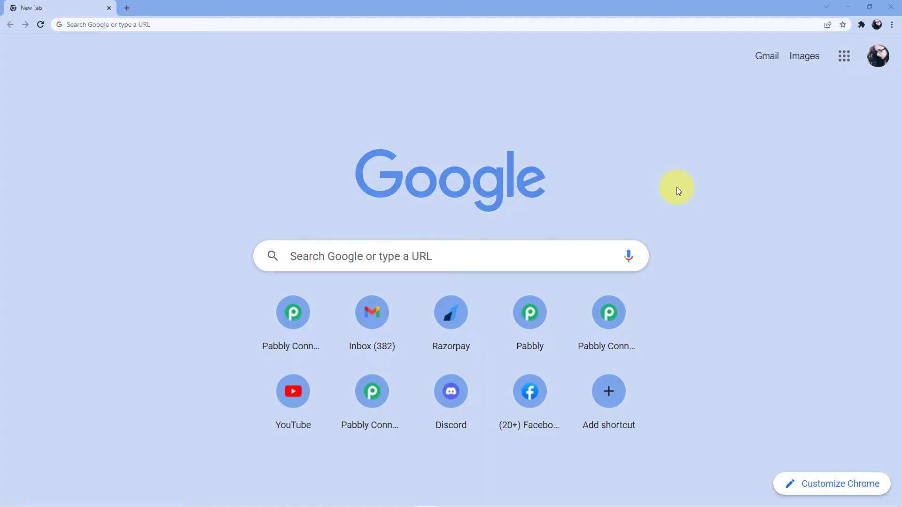
Step: Go to Pabbly.com/connect in the Chrome address bar
left_click(188, 21)
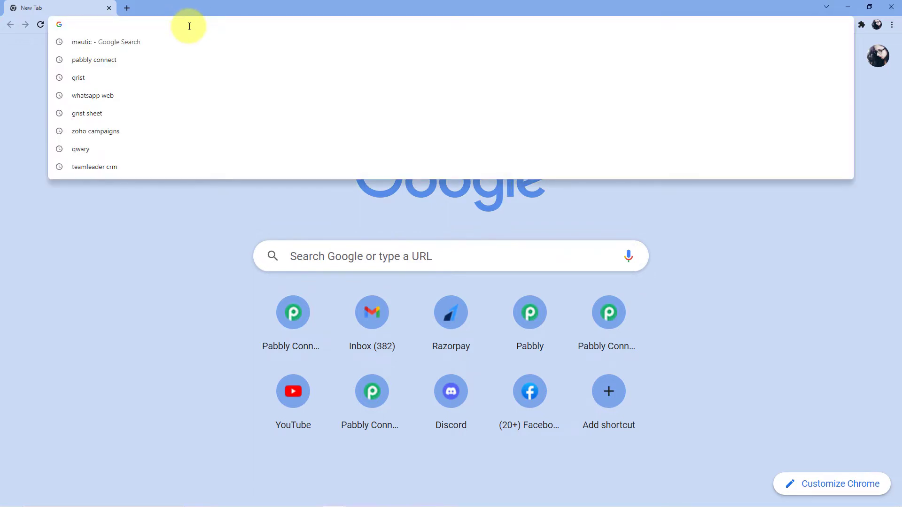
type("Pabbly.com/connect")
key("Return")
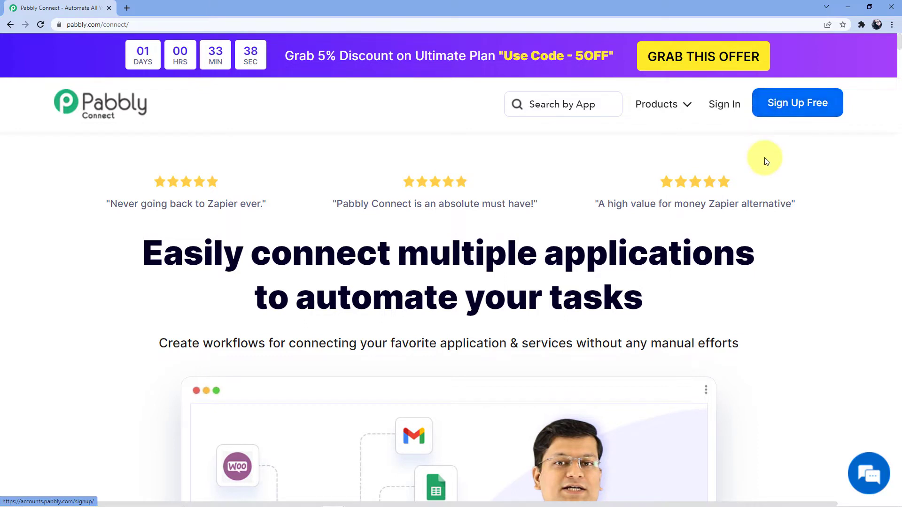
Step: Sign in and open Pabbly Connect from All Apps, then start a new workflow
left_click(727, 107)
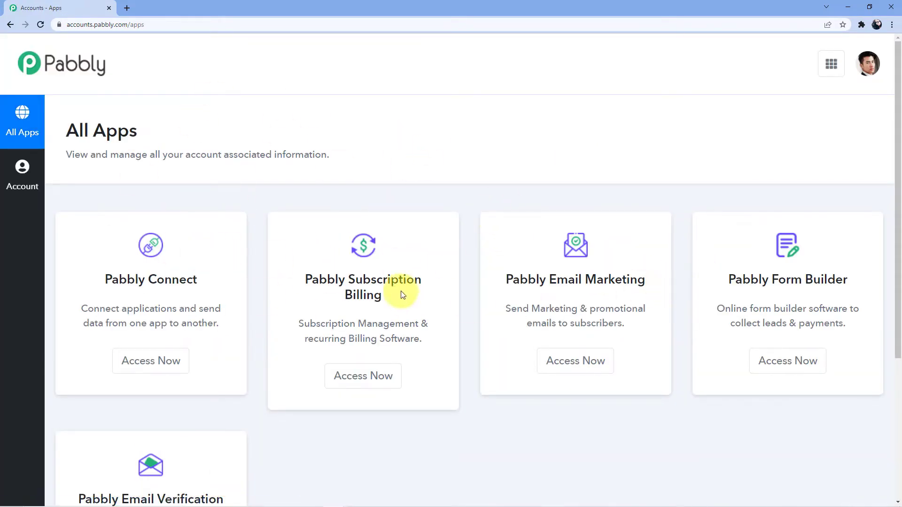
left_click(149, 364)
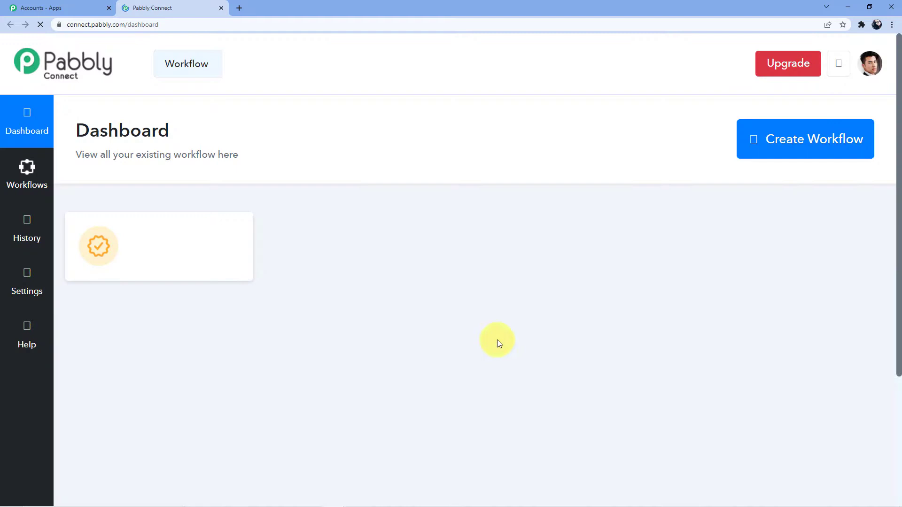
scroll(394, 353, "down", 5)
scroll(401, 364, "down", 10)
scroll(410, 373, "up", 11)
scroll(410, 383, "up", 5)
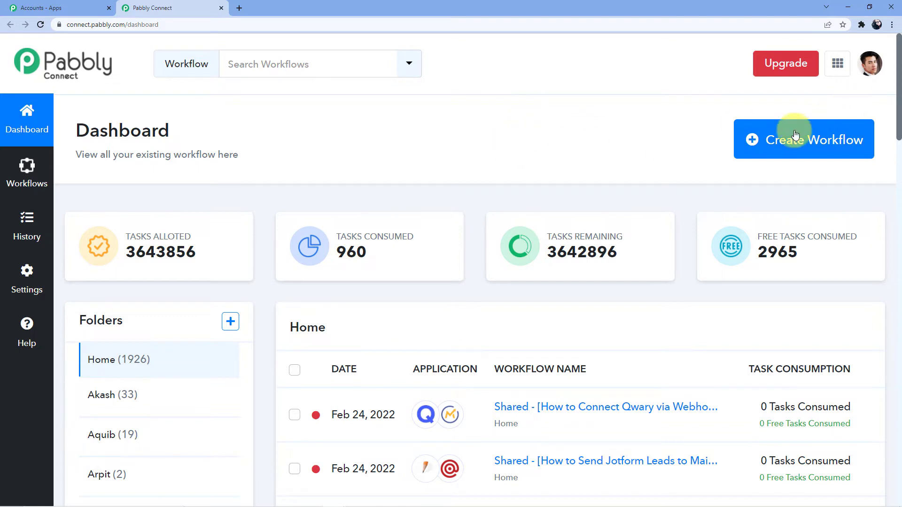
left_click(767, 142)
Step: Name the new workflow 'Google Sheets to GoHighLevel' and create it
left_click(392, 279)
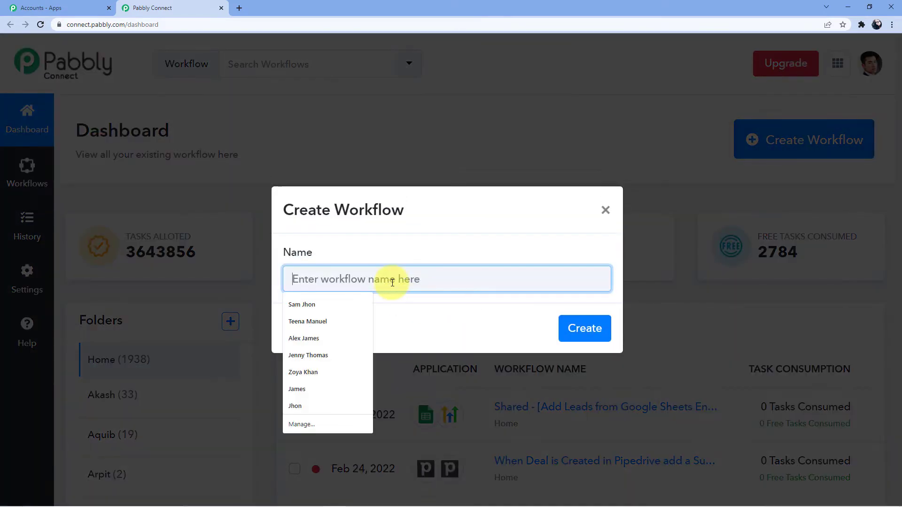
type("Google Sha")
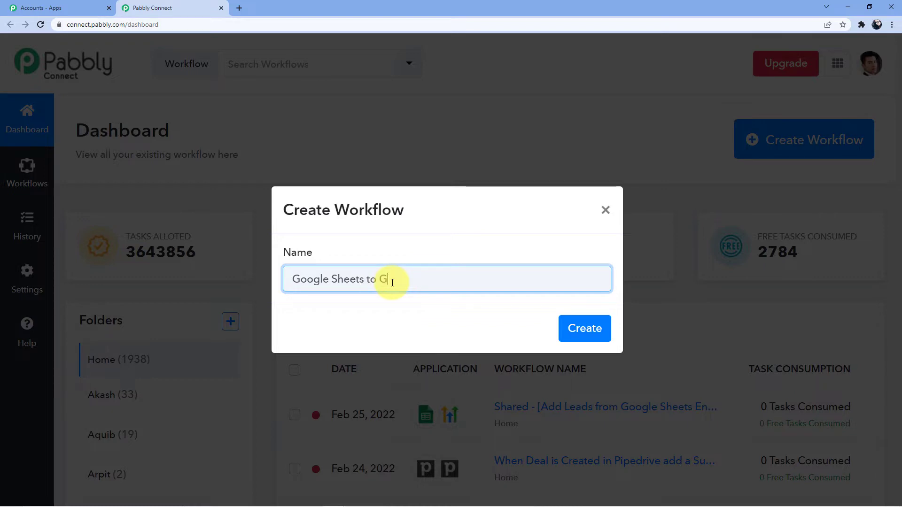
type("Level")
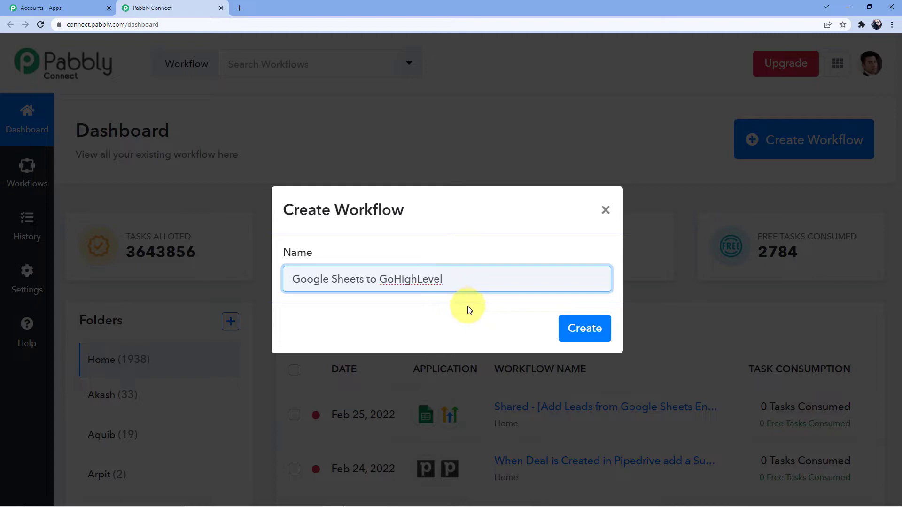
left_click(572, 338)
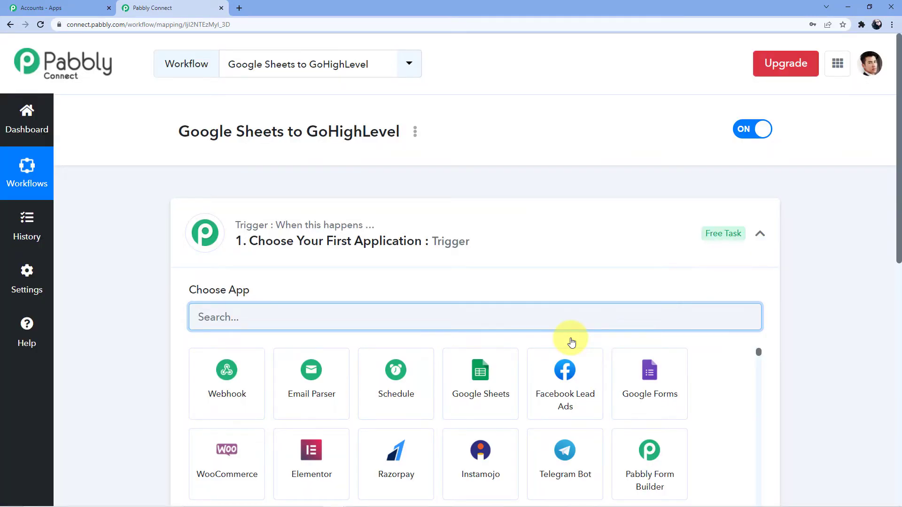
Step: Set the trigger app to Google Sheets with the New or Updated Spreadsheet Row event
scroll(154, 279, "down", 8)
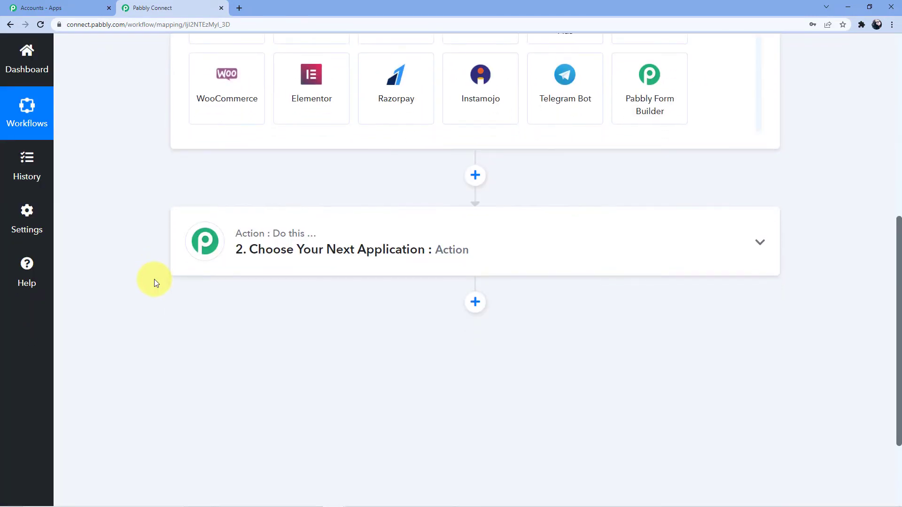
scroll(134, 334, "up", 8)
scroll(129, 326, "down", 1)
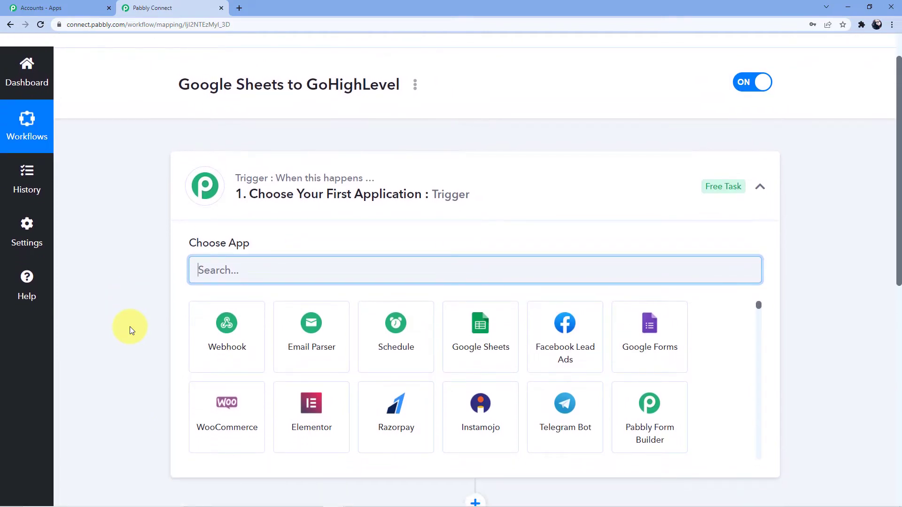
scroll(106, 334, "down", 7)
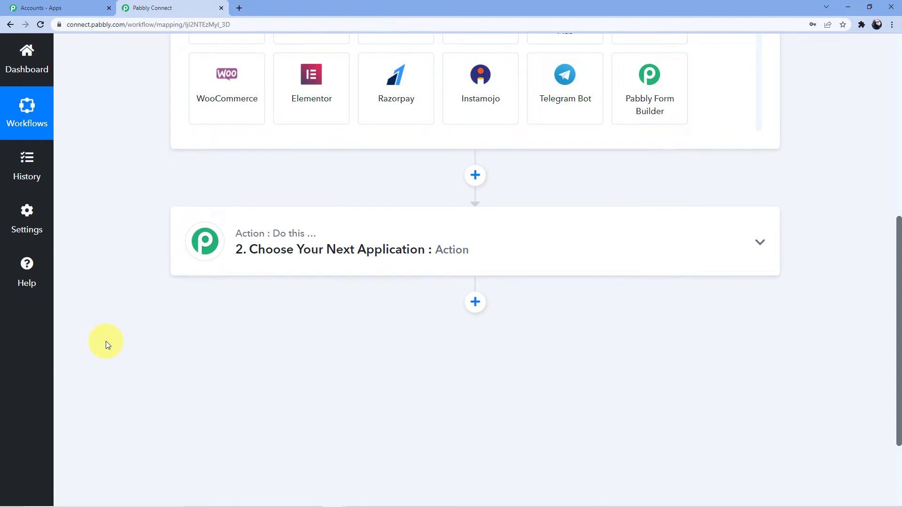
scroll(106, 341, "up", 5)
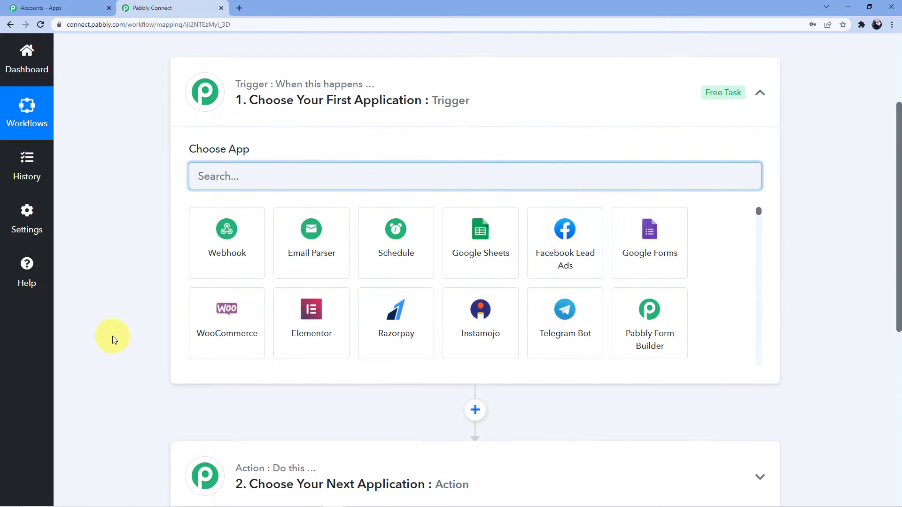
scroll(249, 353, "down", 1)
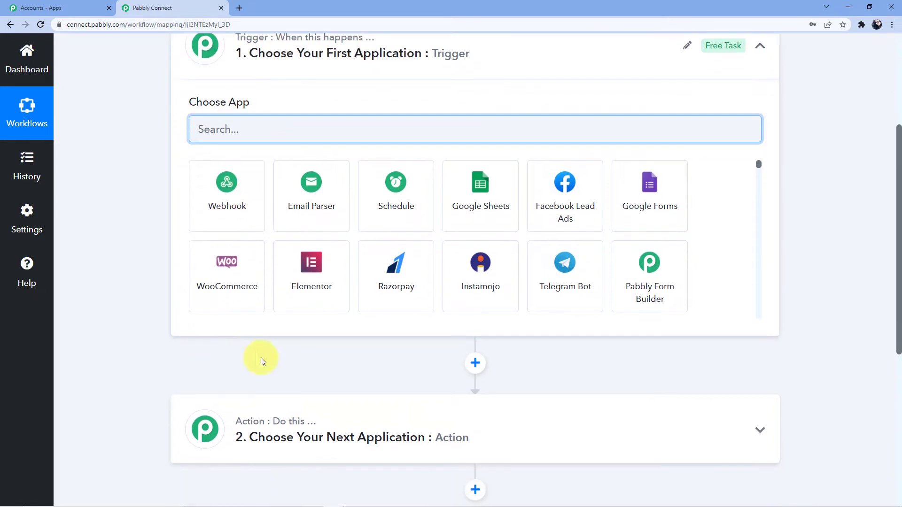
scroll(316, 423, "up", 3)
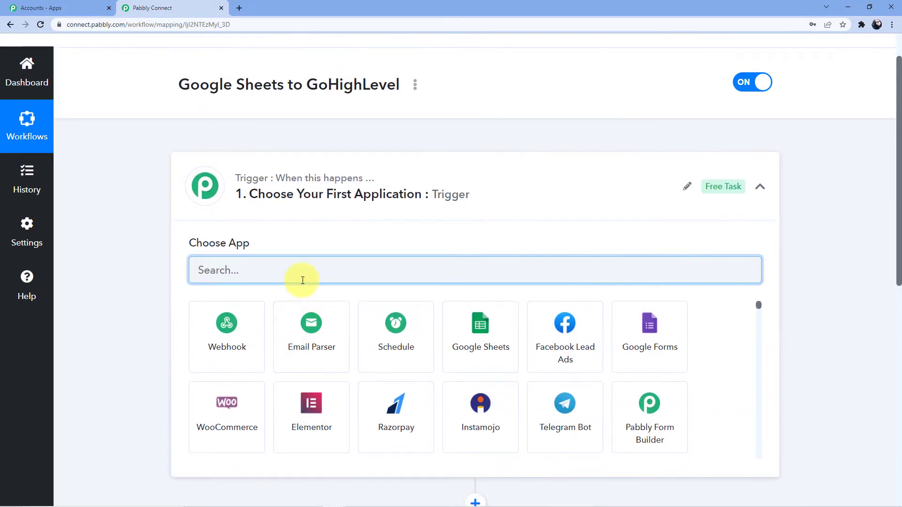
type("Googl")
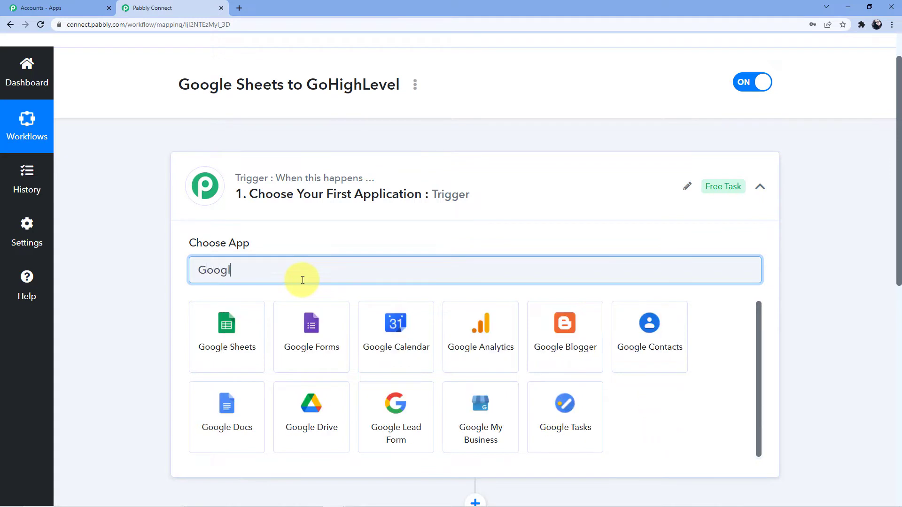
type("e Sheets")
left_click(257, 318)
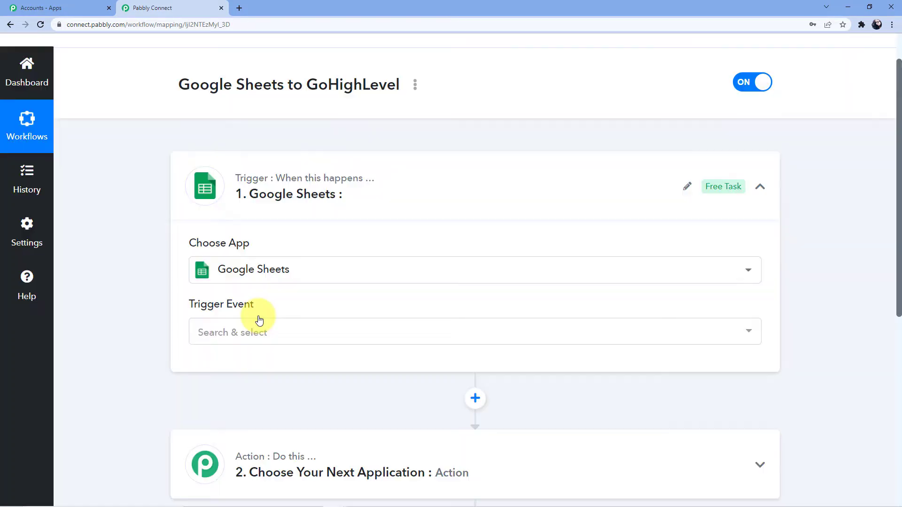
left_click(243, 335)
left_click(244, 396)
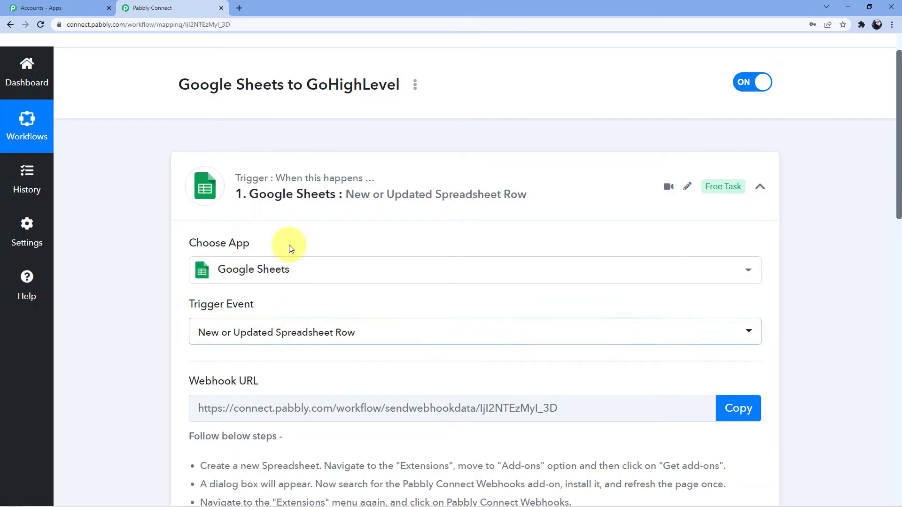
Step: Open Gmail in a new browser tab
left_click(239, 9)
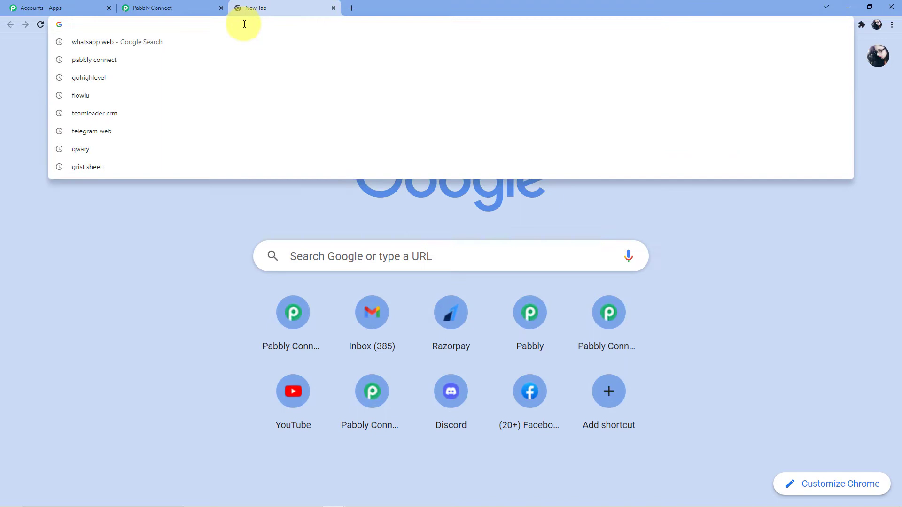
type("g")
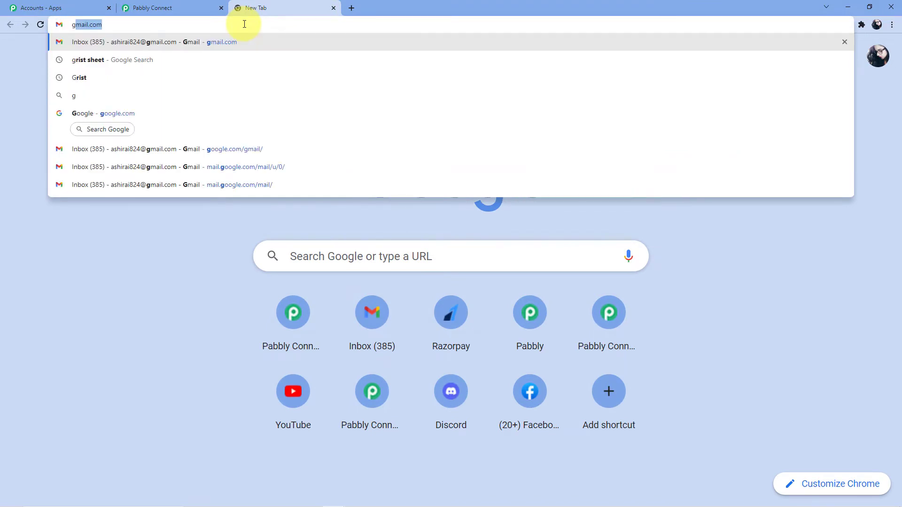
type("am")
key("BackSpace")
key("BackSpace")
type("mail.com")
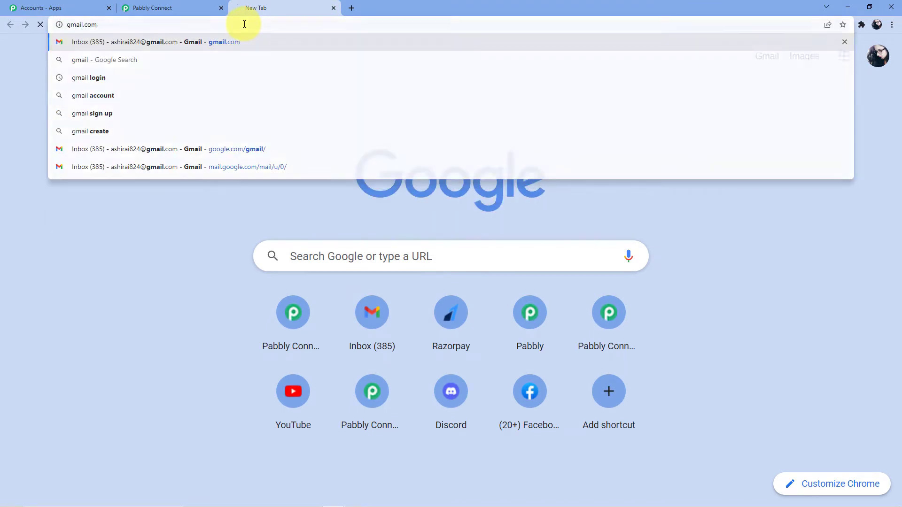
key("Return")
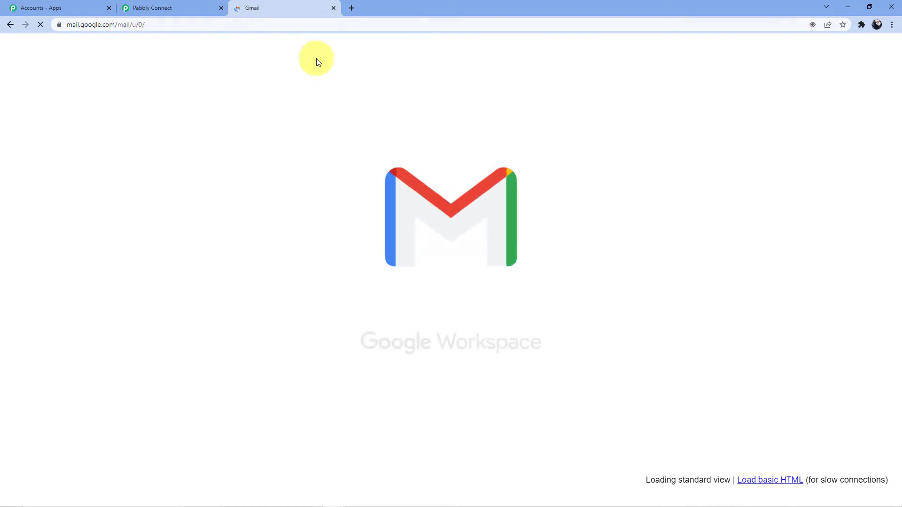
Step: Open Google Sheets from the Google apps menu and open Contact Information (Responses)
left_click(853, 66)
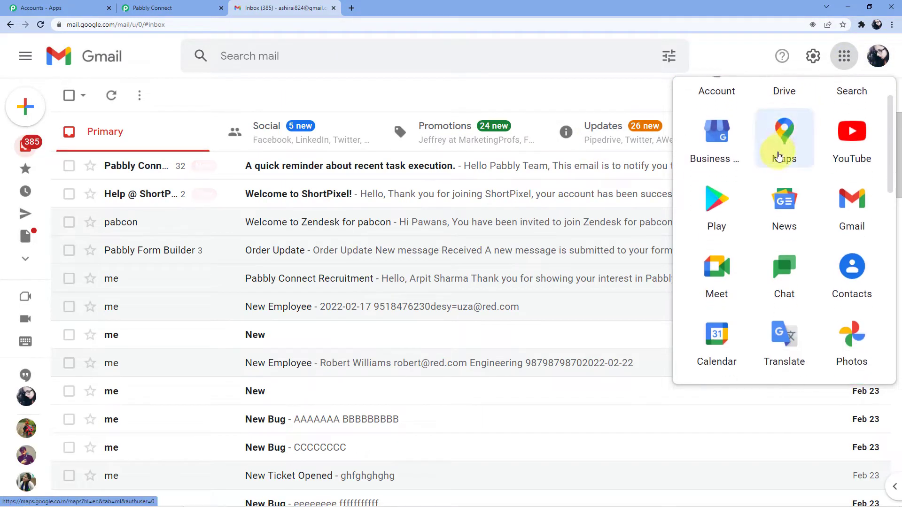
scroll(770, 188, "down", 5)
left_click(784, 202)
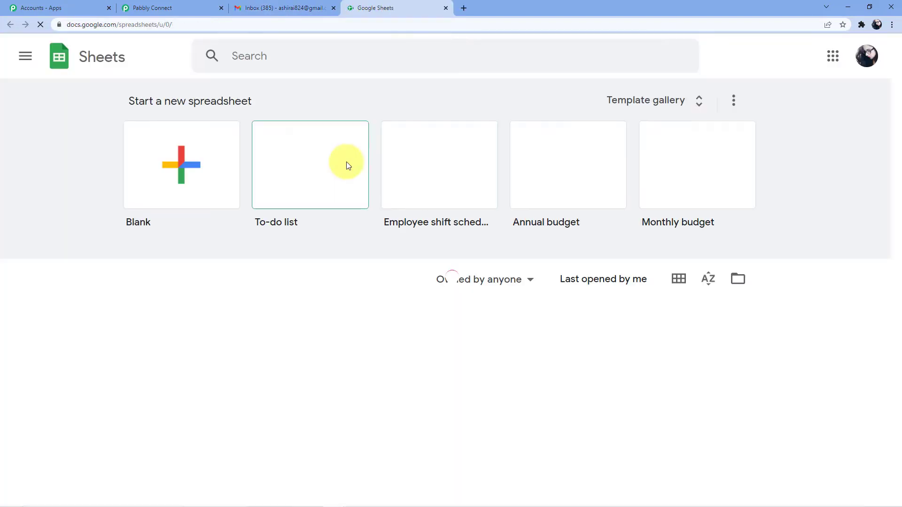
scroll(296, 218, "down", 4)
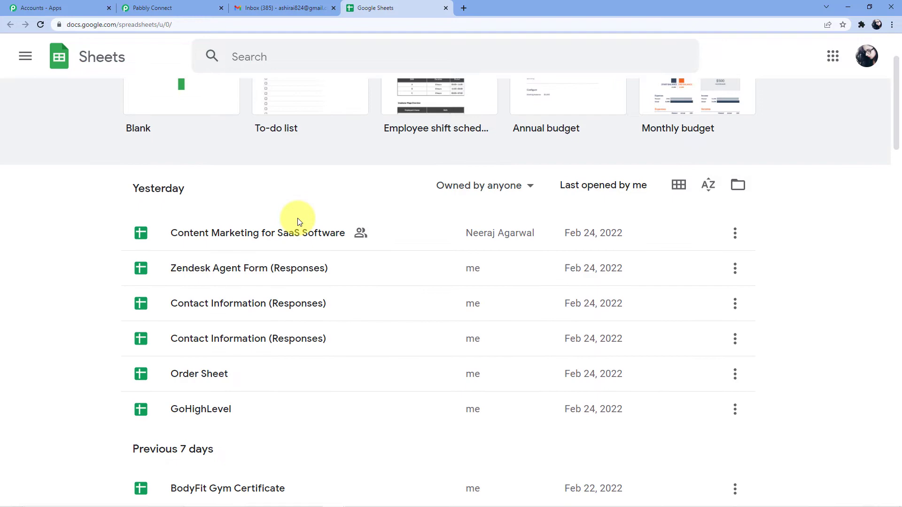
scroll(282, 216, "down", 1)
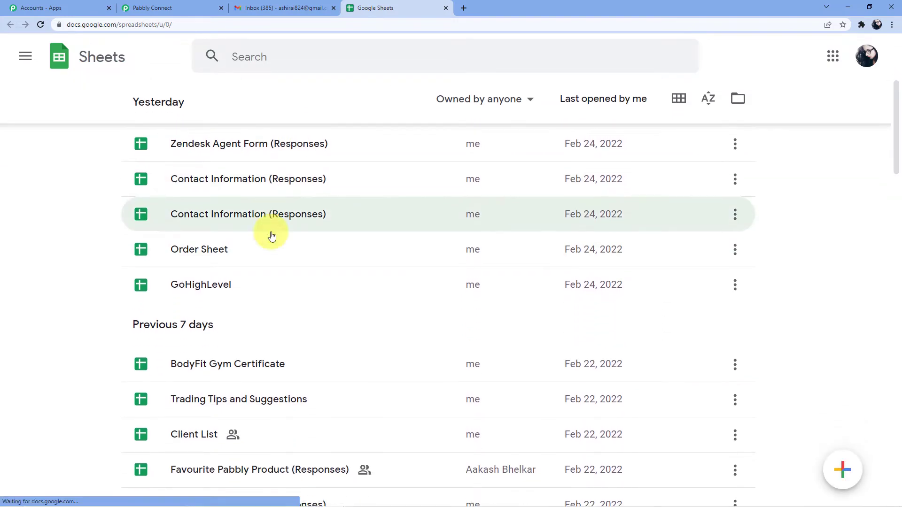
scroll(235, 254, "down", 5)
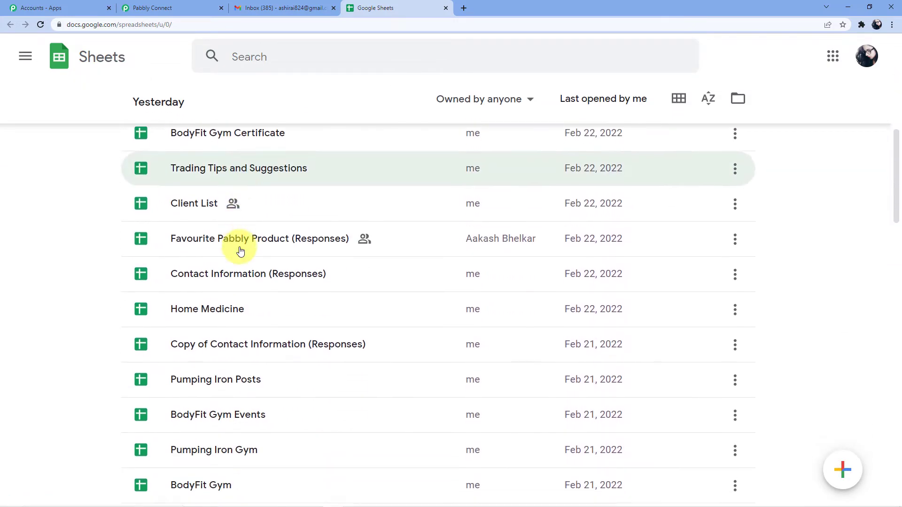
scroll(233, 254, "up", 7)
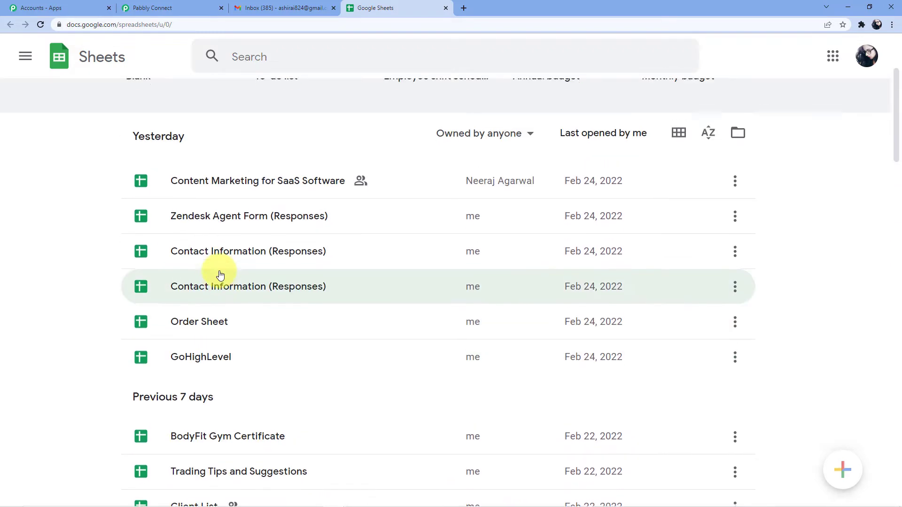
left_click(223, 258)
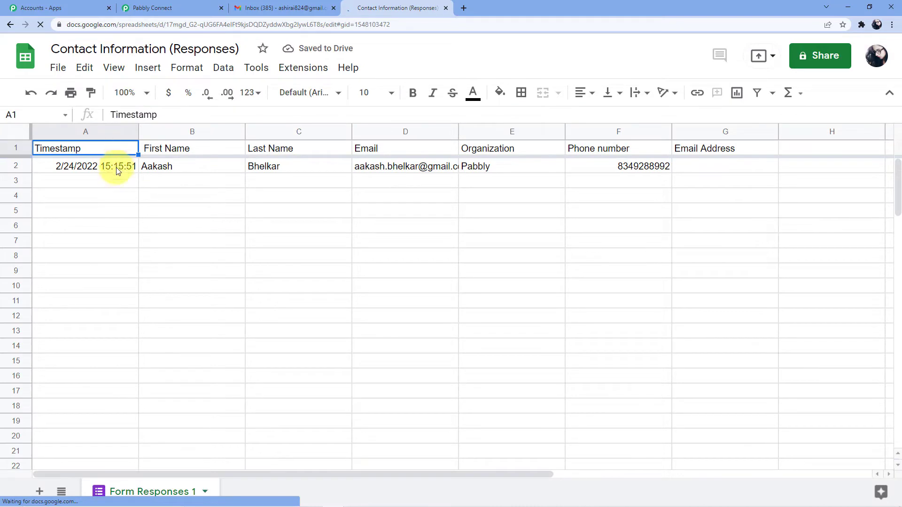
Step: Clear the Timestamp header and timestamp value from cells A1 and A2
left_click(117, 168)
key("Delete")
left_click(96, 149)
key("Delete")
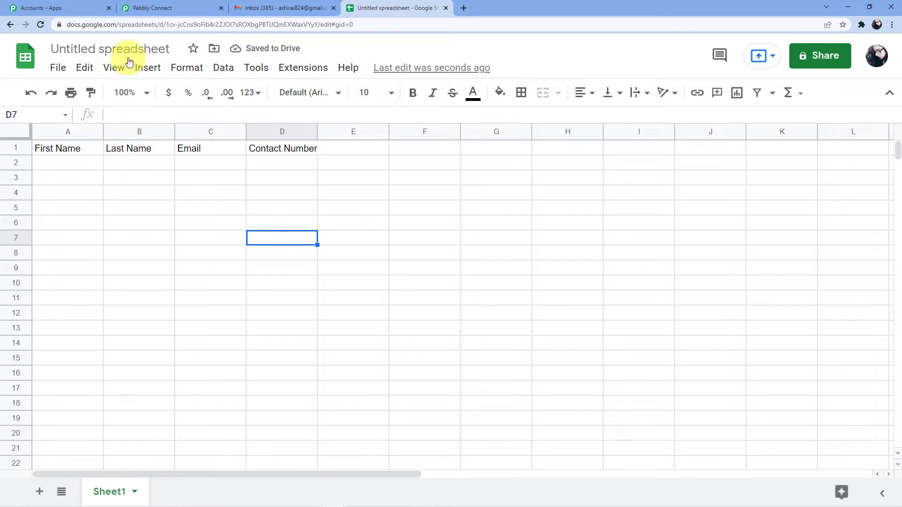
Step: Retitle the spreadsheet from 'Untitled spreadsheet' to 'GoHighLevel Sheet'
left_click(167, 48)
key("BackSpace")
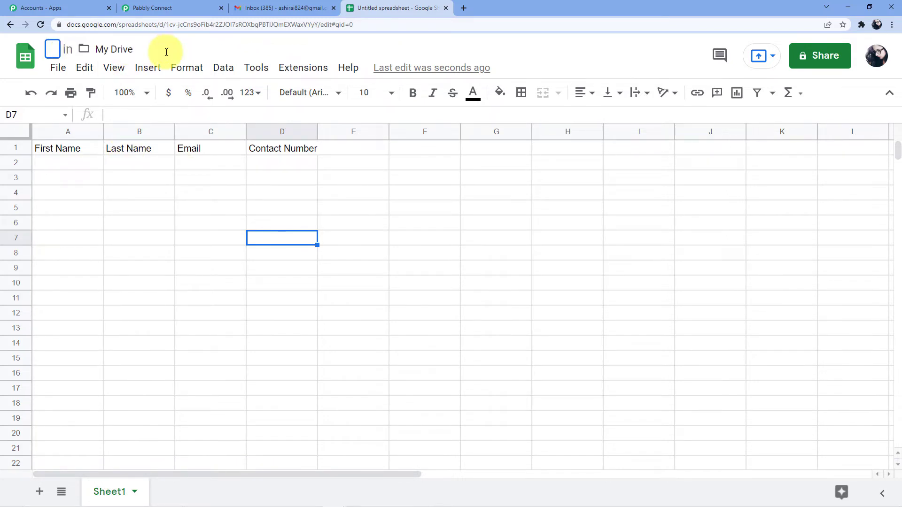
type("GoHio")
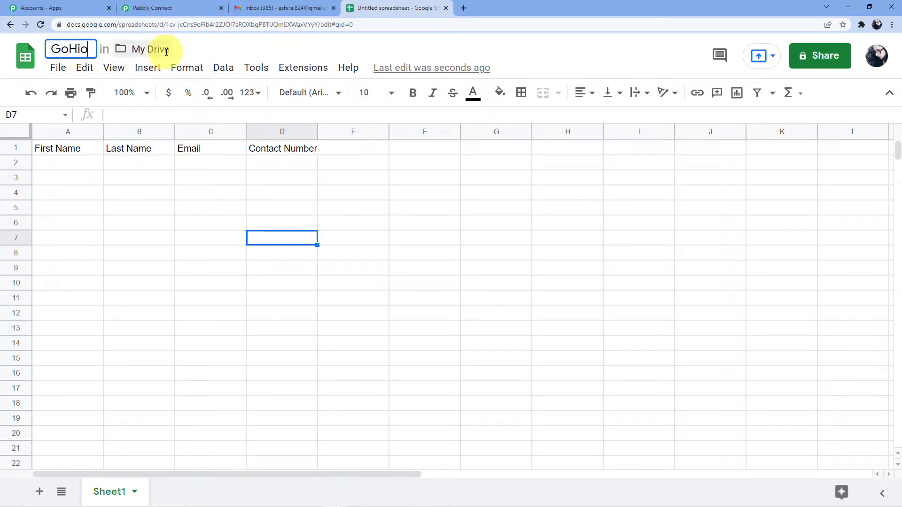
key("BackSpace")
type("gh")
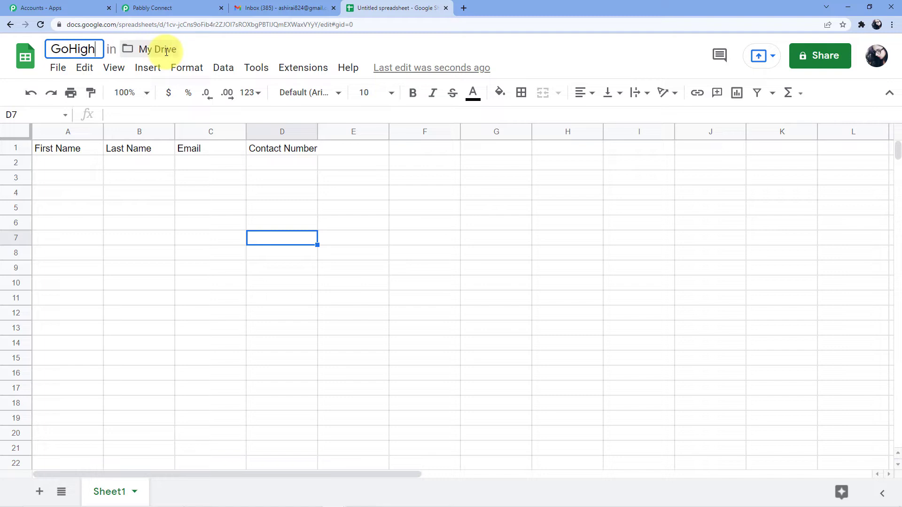
type("LE")
key("BackSpace")
type("evel")
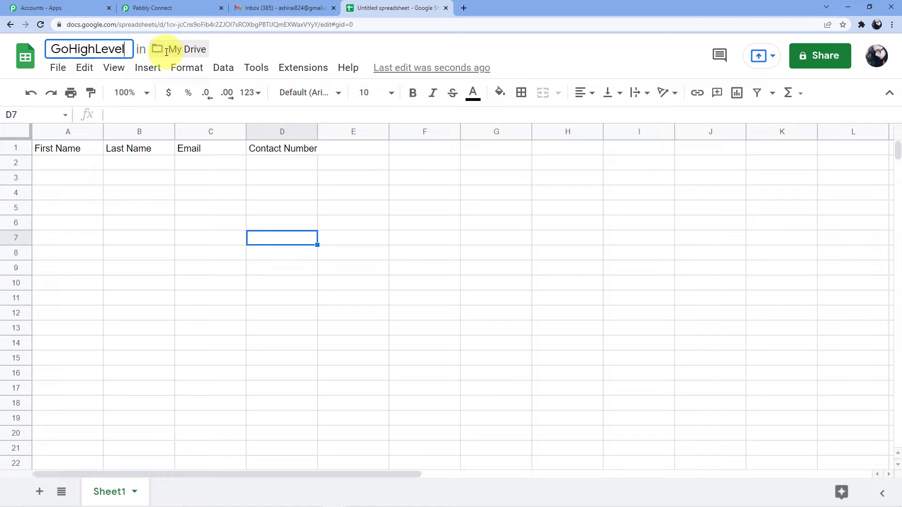
type(" Sheet")
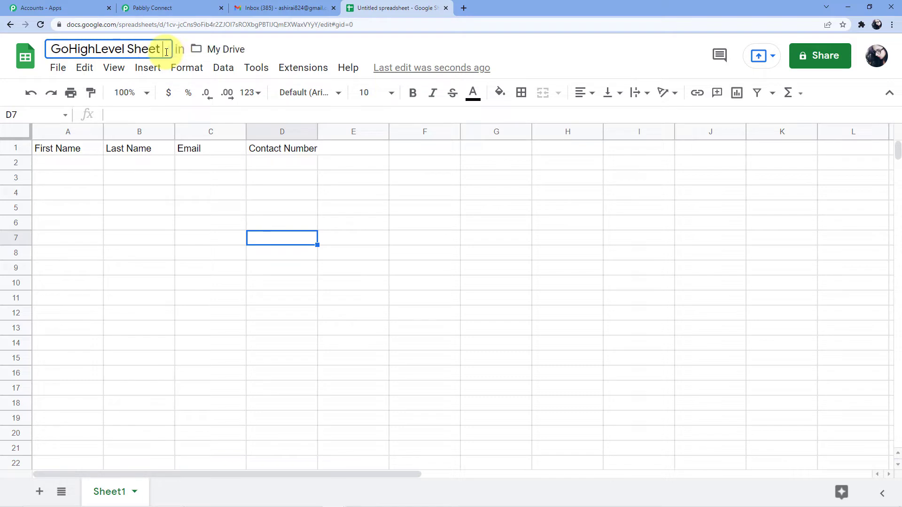
left_click(118, 240)
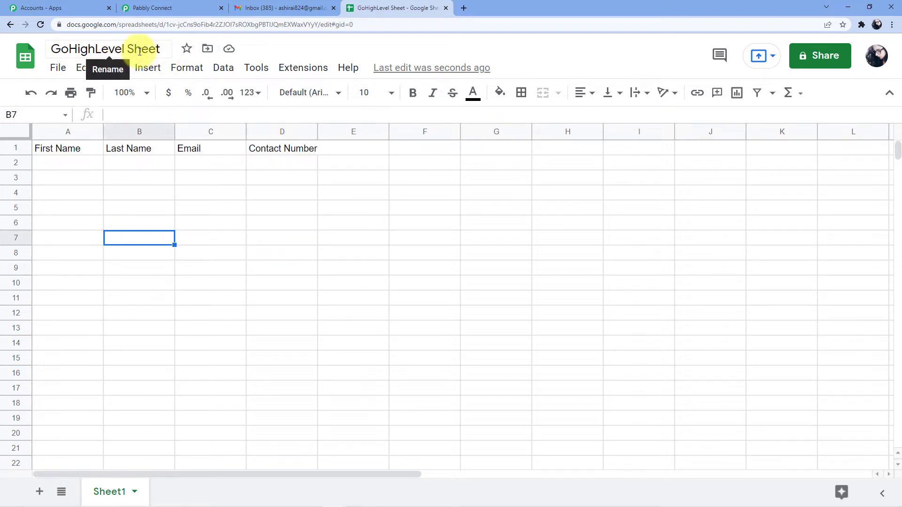
Step: Move along row 2 to cell D2, then return to the Pabbly Connect tab
left_click(88, 164)
left_click(171, 163)
left_click(180, 163)
left_click(288, 164)
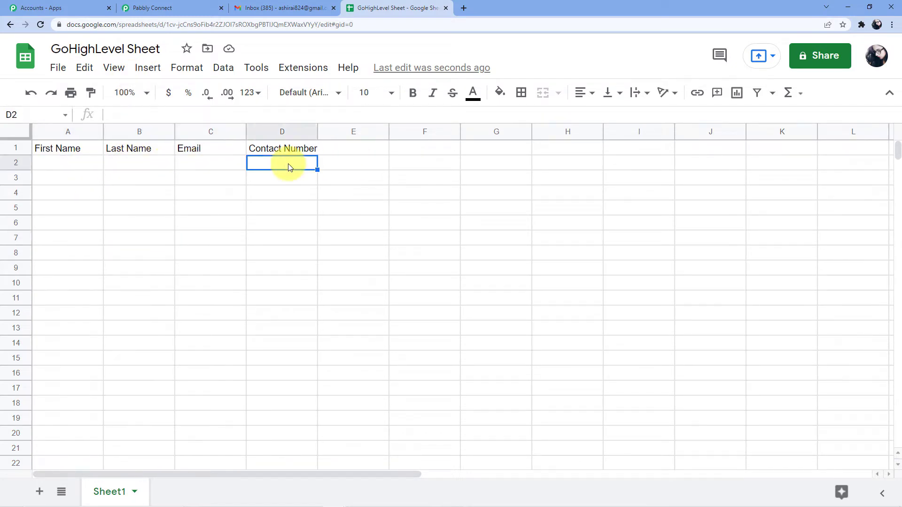
left_click(188, 8)
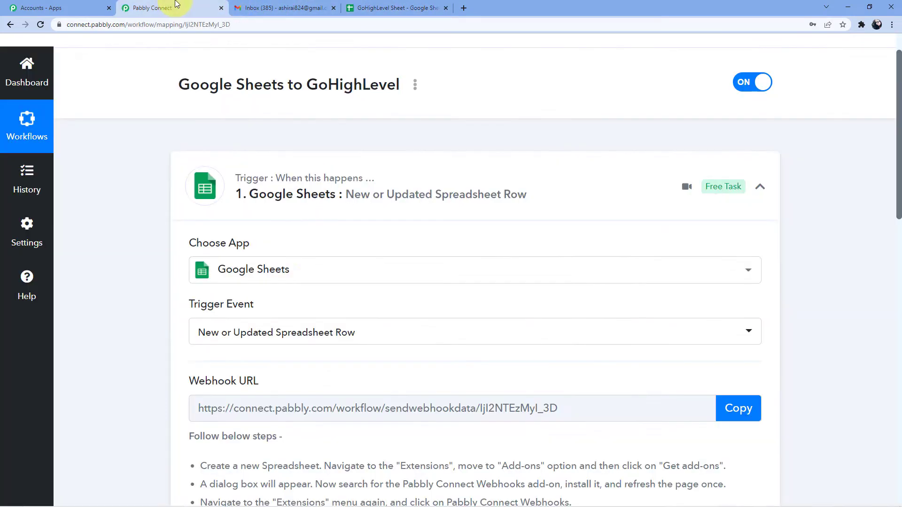
scroll(310, 249, "down", 2)
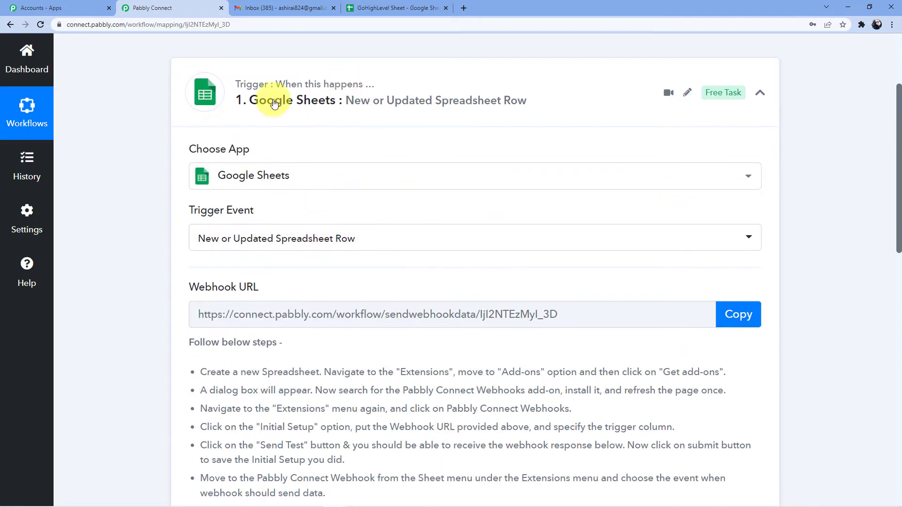
left_click(375, 8)
left_click(145, 7)
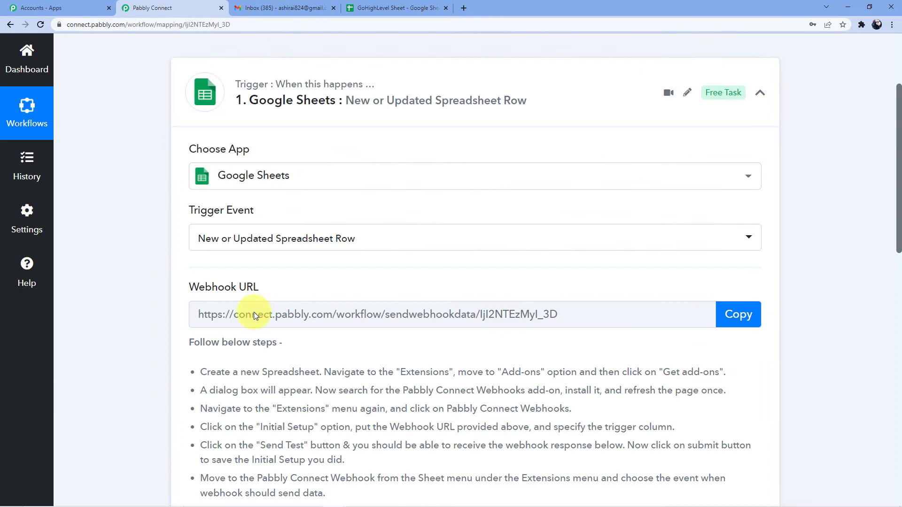
scroll(281, 341, "down", 2)
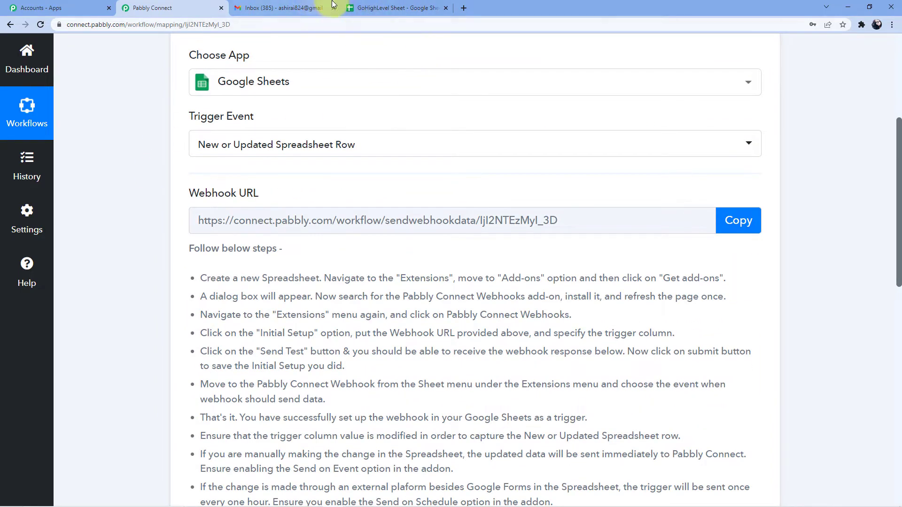
left_click(373, 7)
Step: Enter the test contact's first name in A2 and last name in B2
left_click(72, 162)
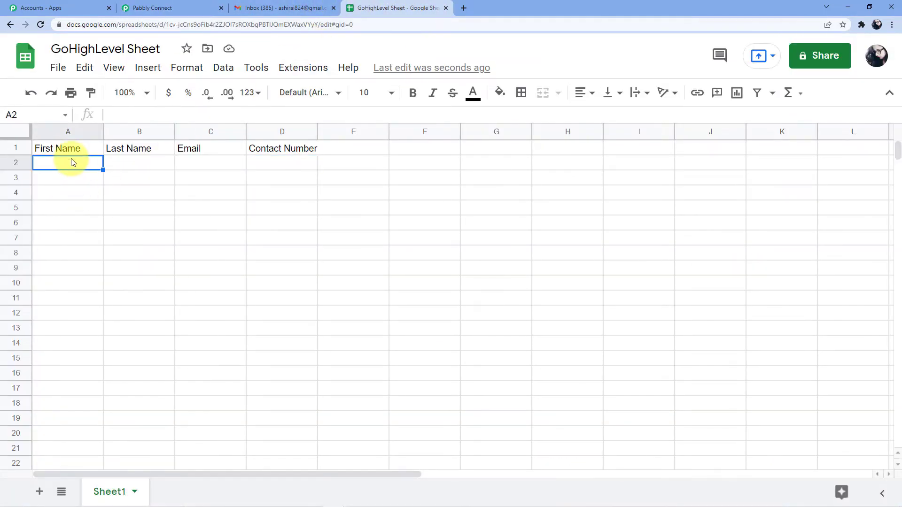
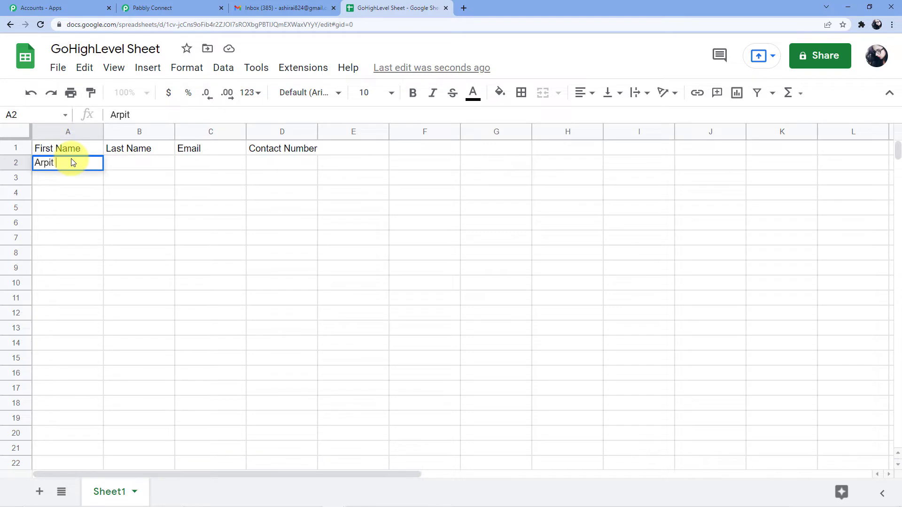
left_click(137, 162)
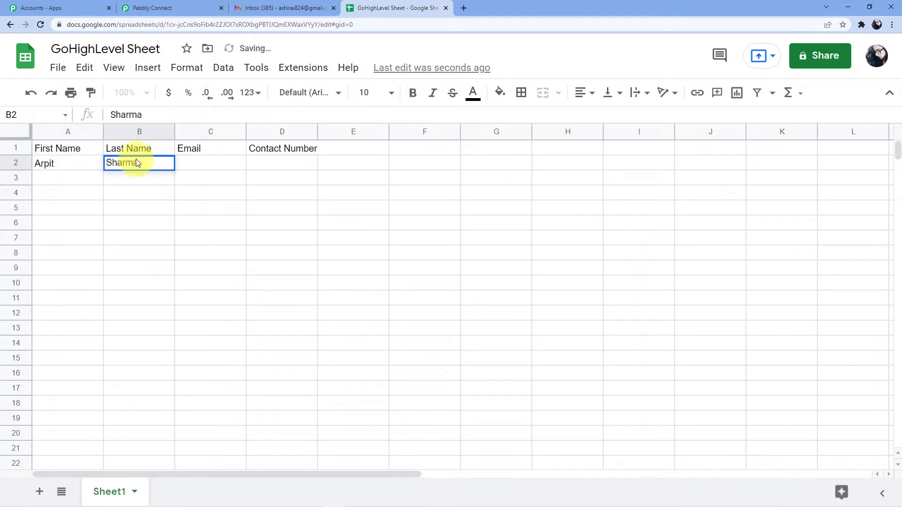
left_click(187, 163)
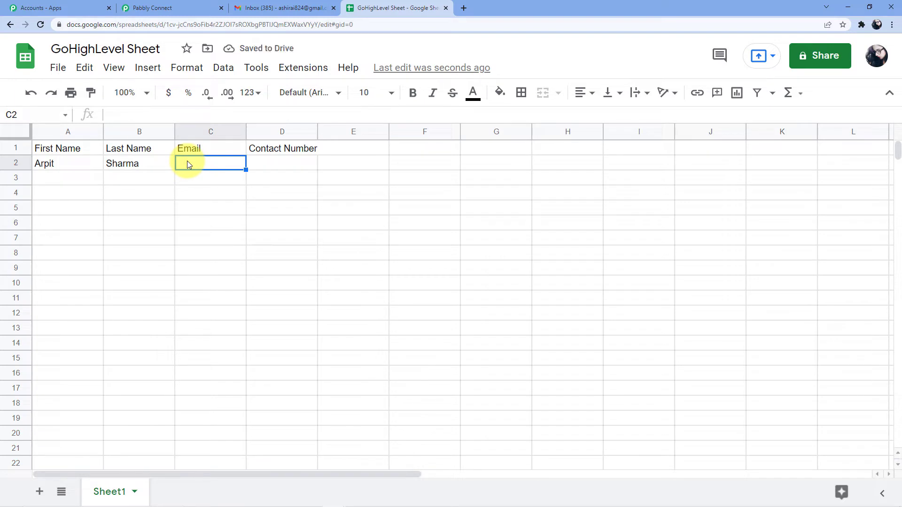
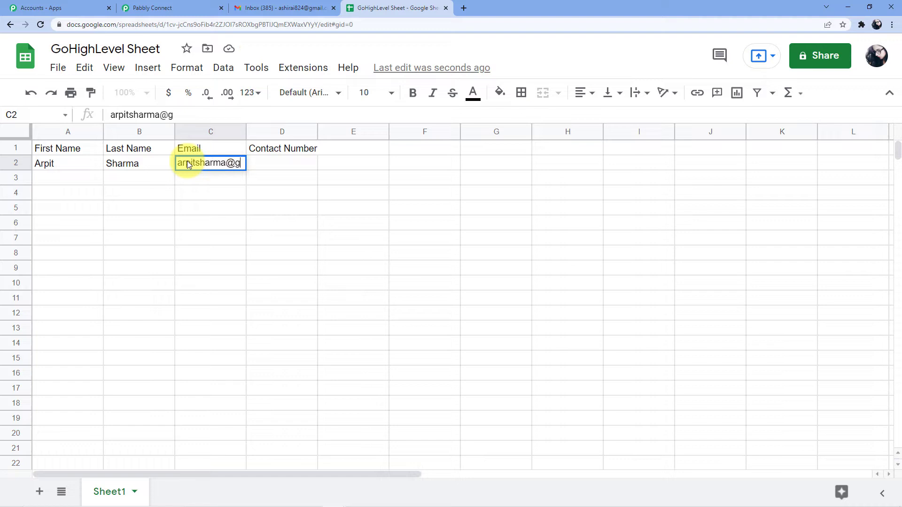
Step: Enter the contact's email address in C2 and phone number in D2
type("com")
left_click(312, 148)
left_click(310, 163)
double_click(308, 161)
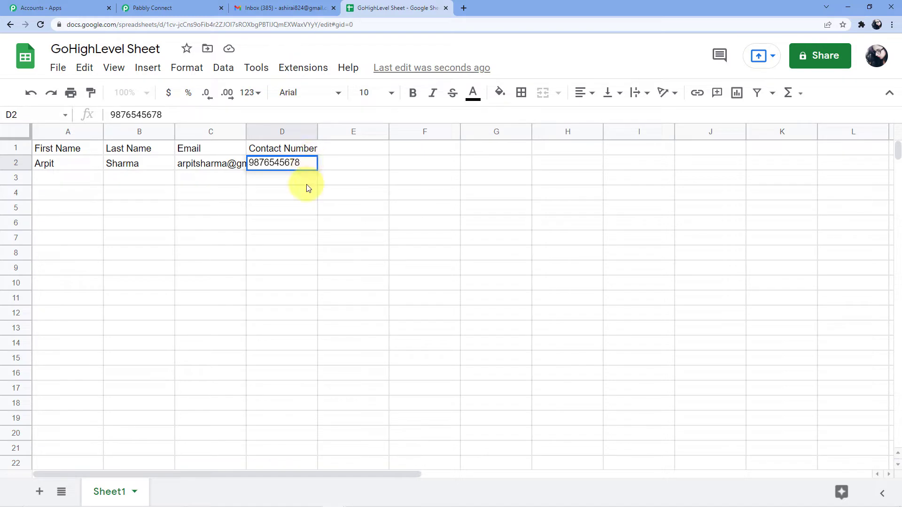
key("Return")
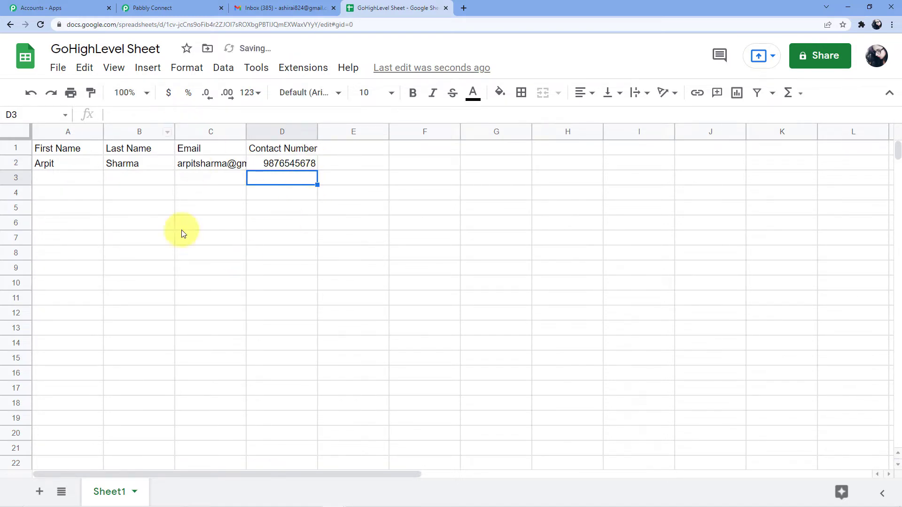
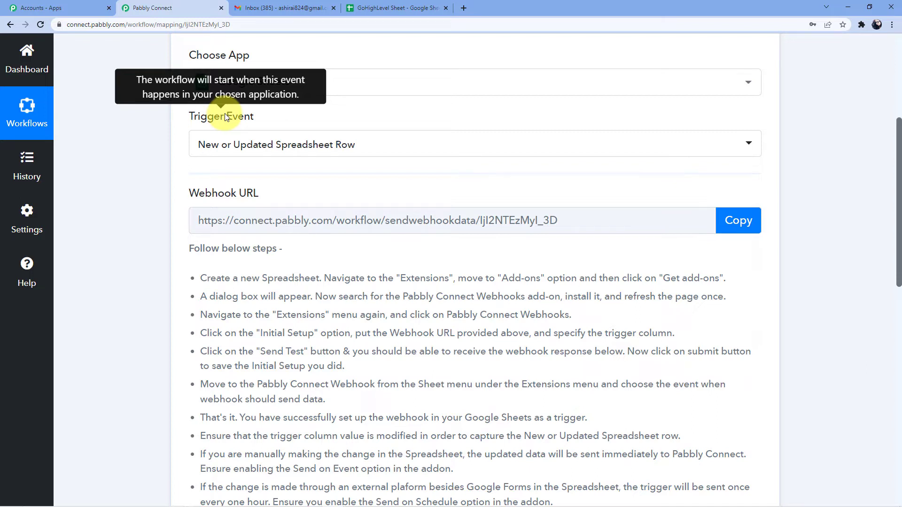
Step: Copy the Pabbly Connect webhook URL and switch to the GoHighLevel Sheet spreadsheet tab
left_click(736, 229)
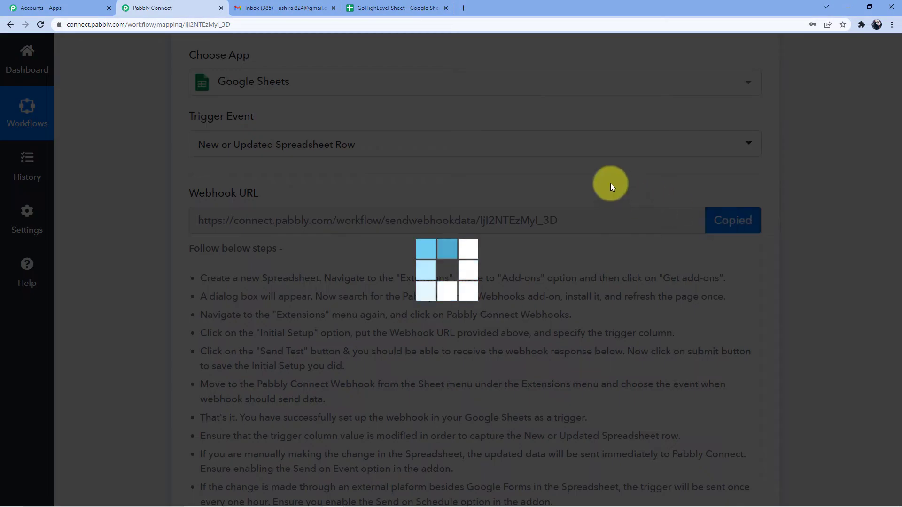
scroll(318, 228, "down", 2)
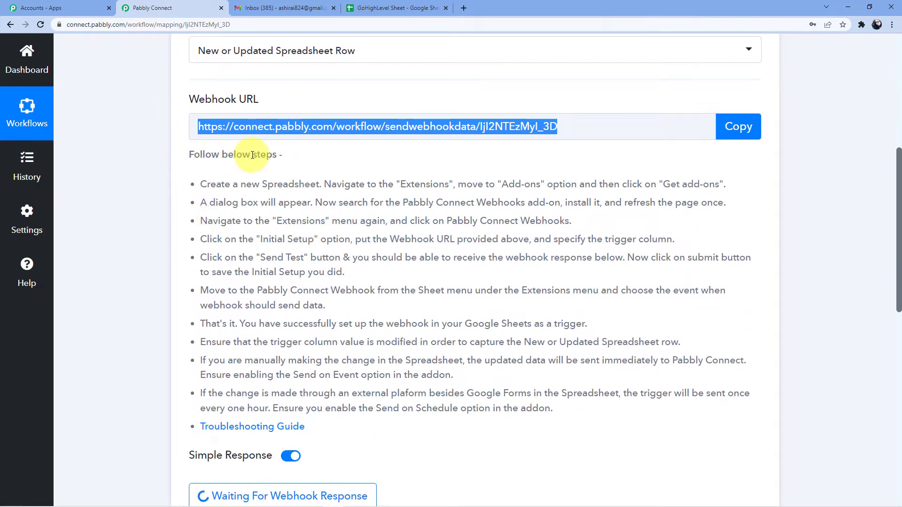
left_click_drag(199, 182, 604, 413)
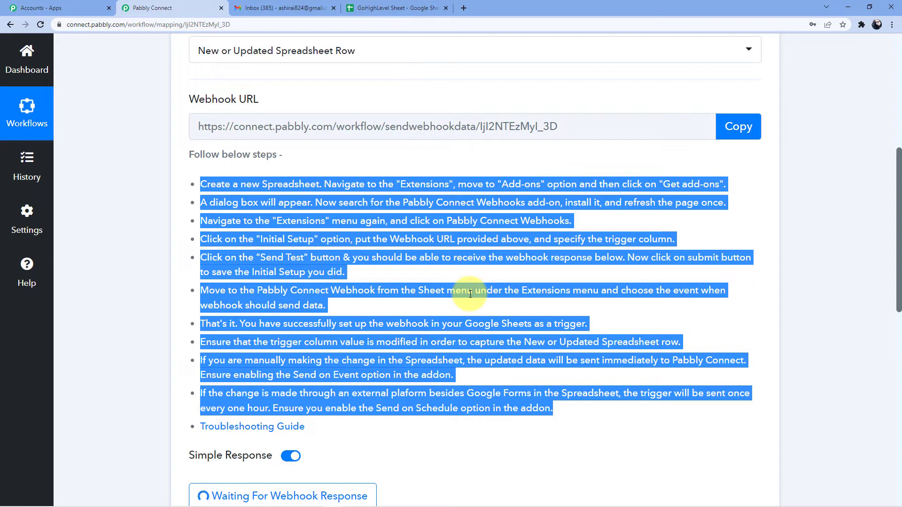
left_click(384, 9)
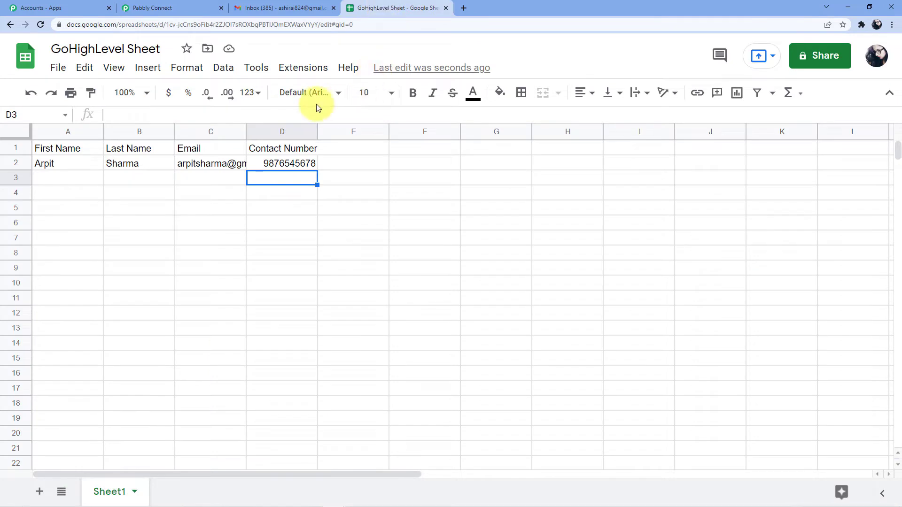
left_click(298, 72)
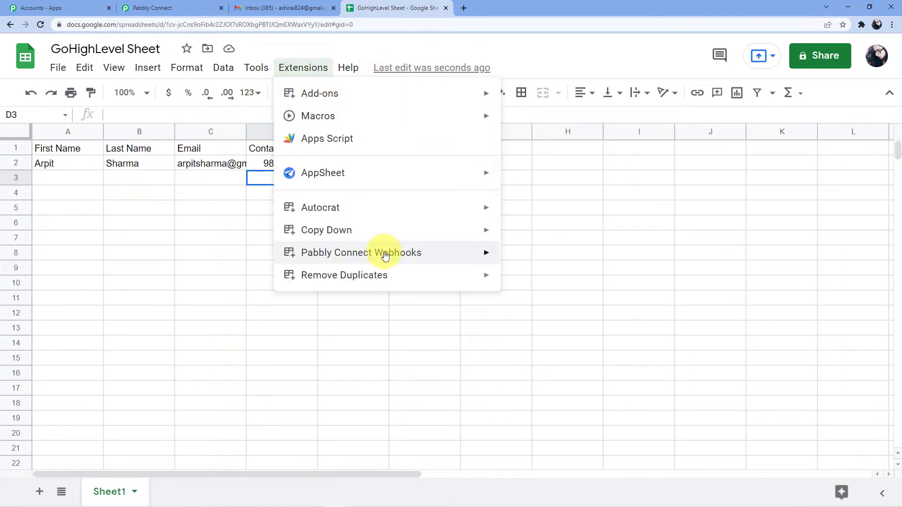
mouse_move(414, 255)
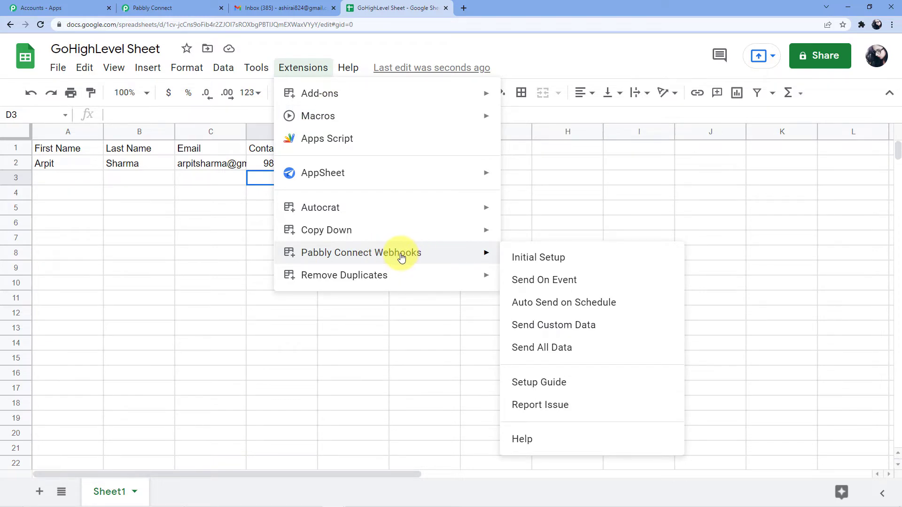
mouse_move(389, 102)
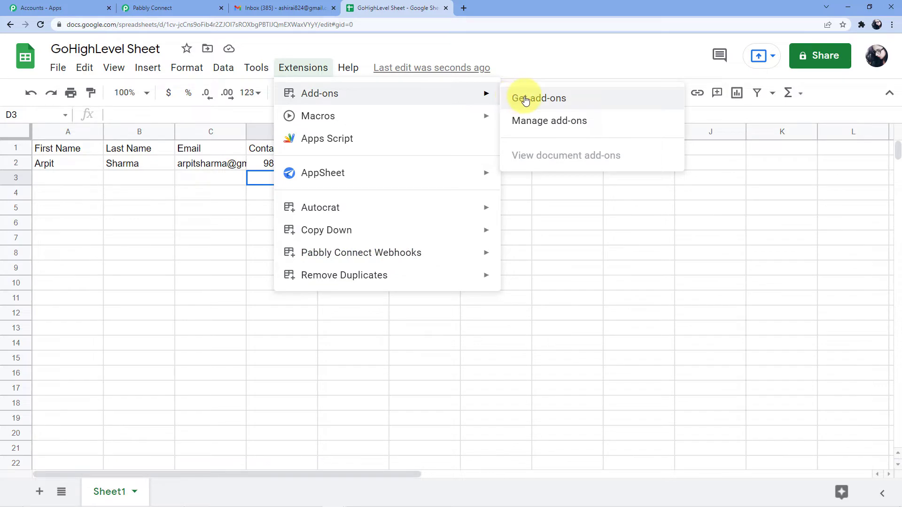
left_click(525, 101)
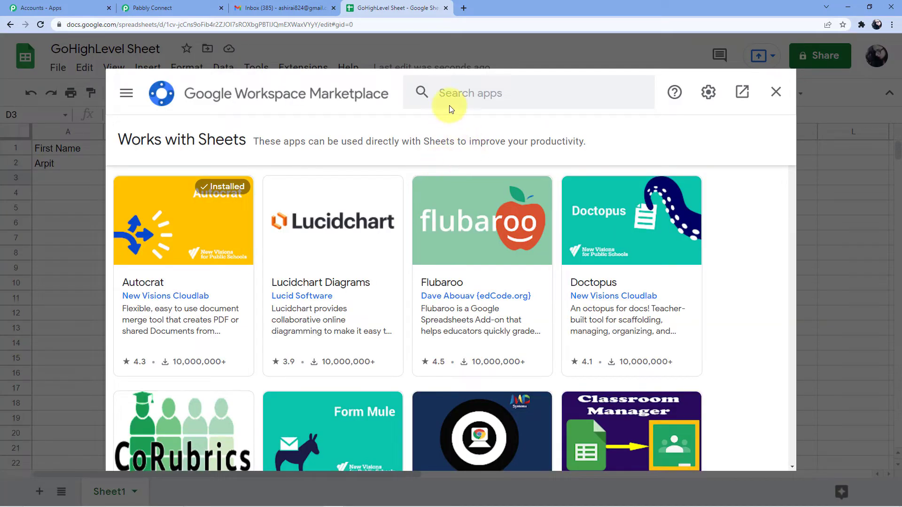
left_click(450, 93)
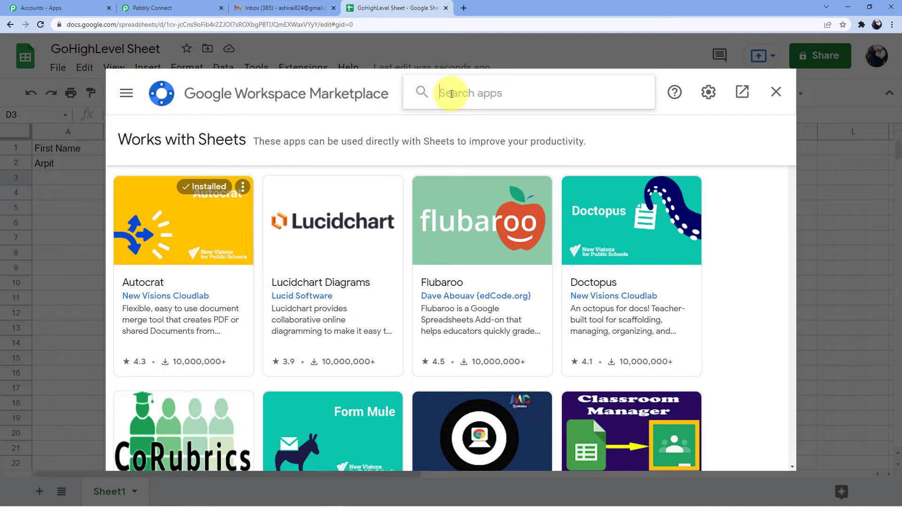
type("Pabbly")
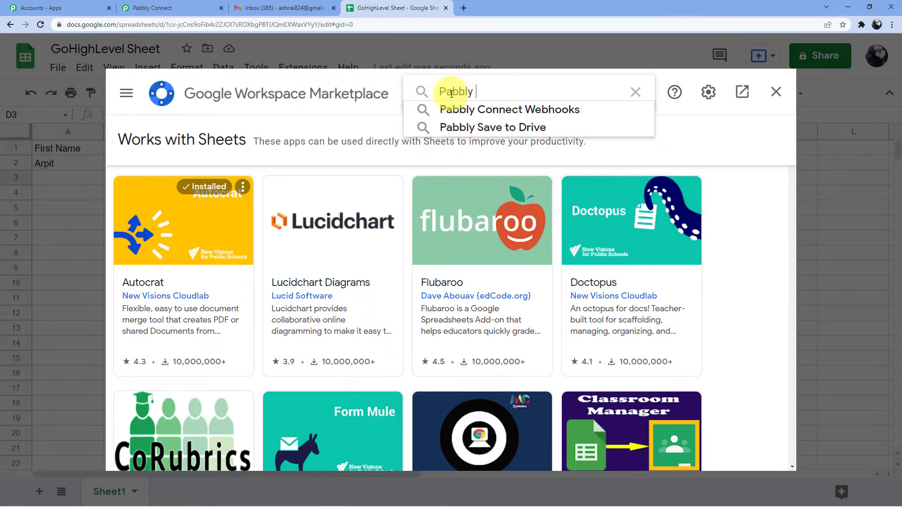
left_click(478, 109)
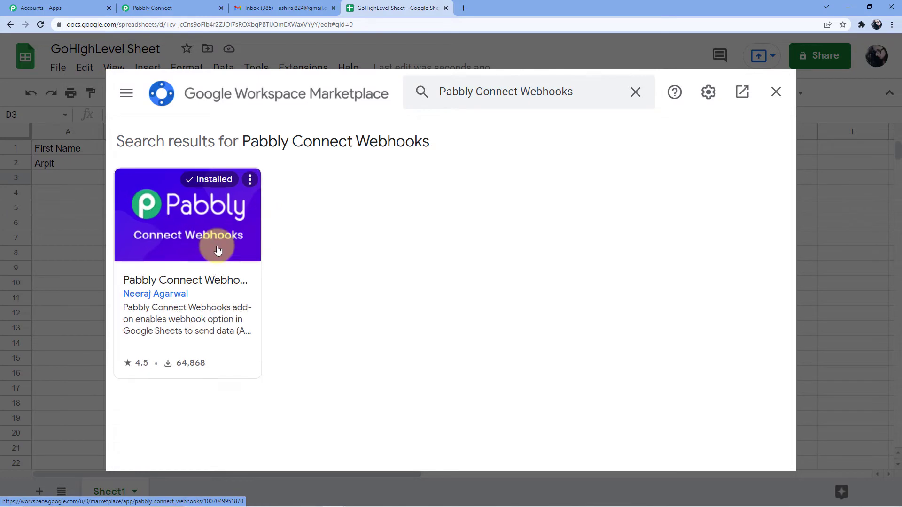
left_click(776, 92)
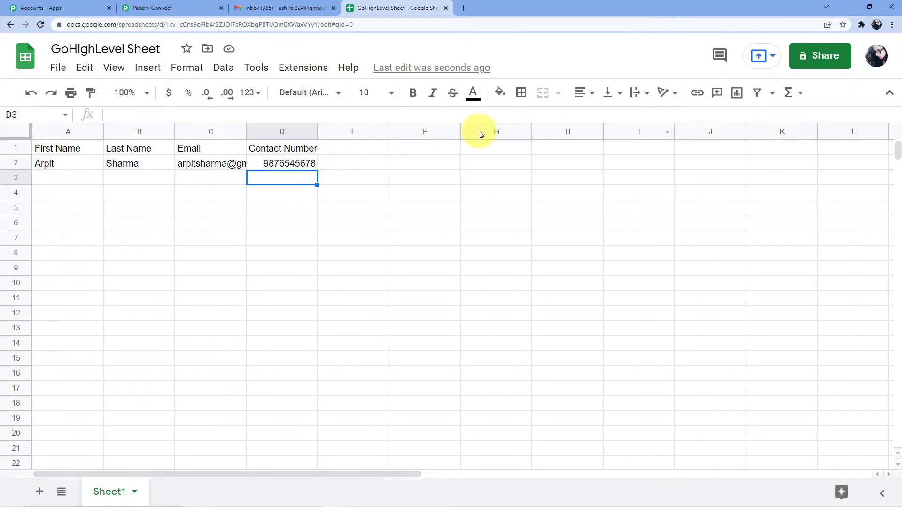
Step: Open the Pabbly Connect Webhooks initial setup and paste the copied webhook URL
left_click(306, 68)
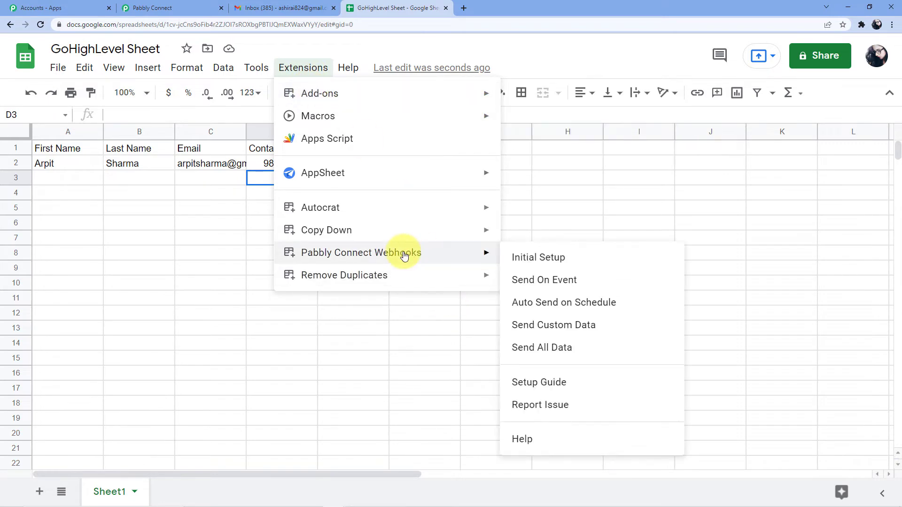
left_click(542, 259)
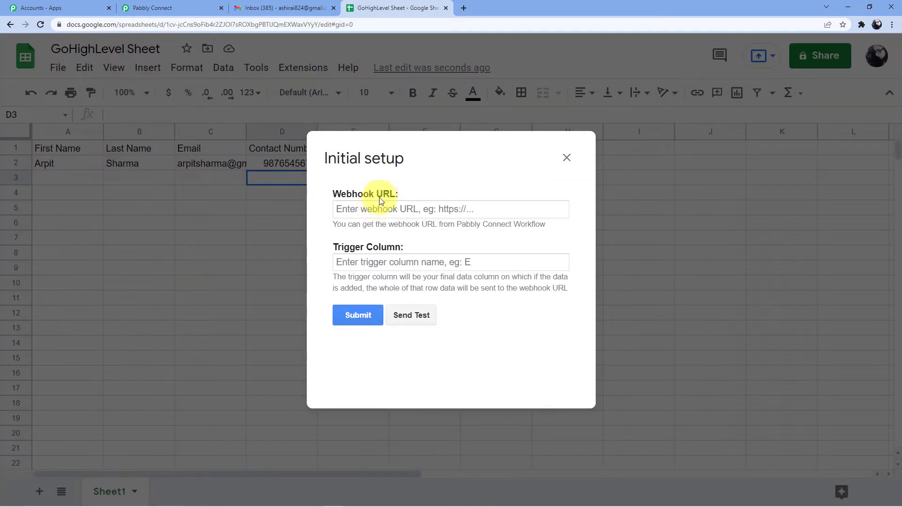
left_click(378, 205)
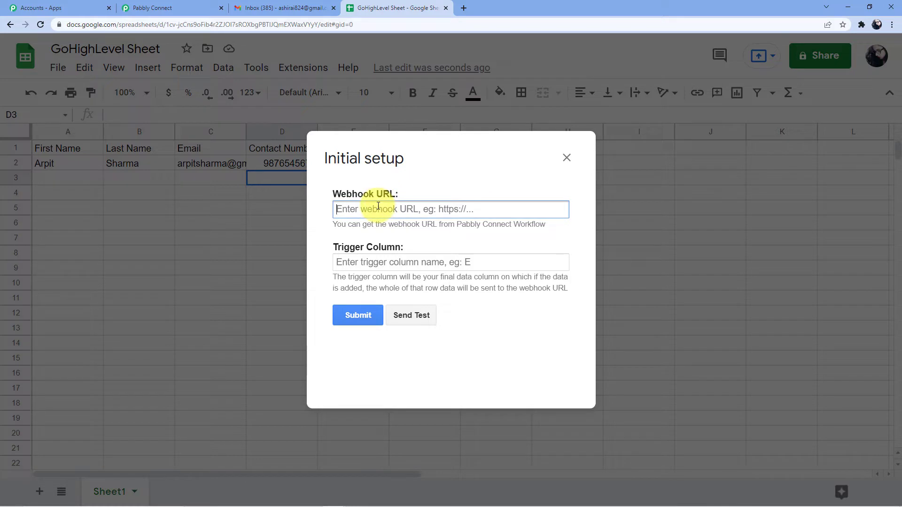
key("ctrl+v")
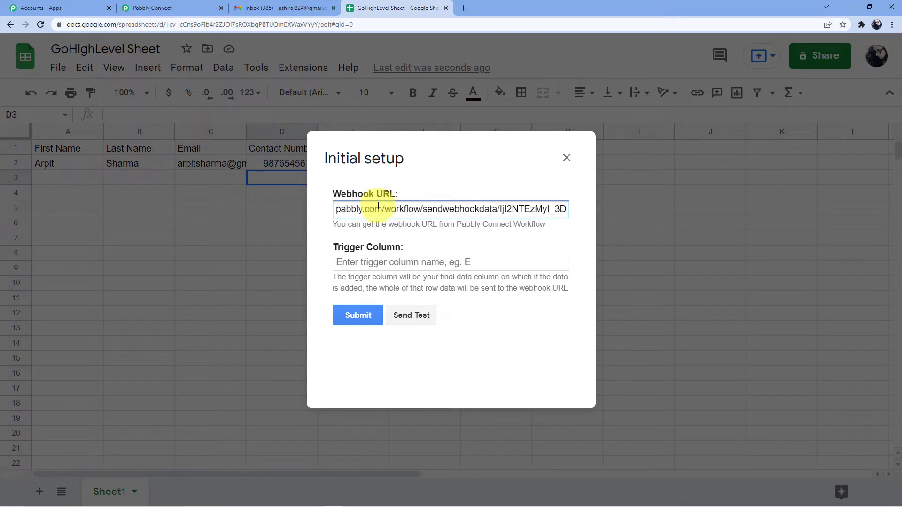
left_click(202, 8)
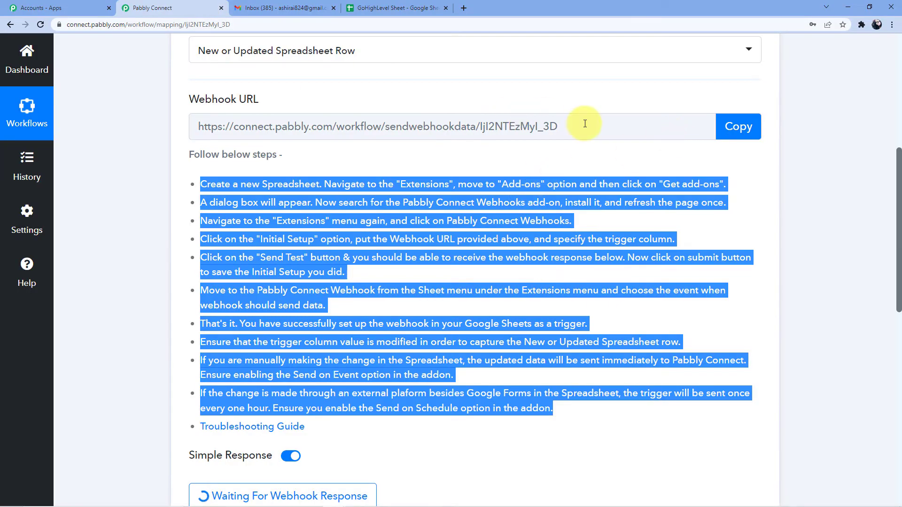
left_click_drag(585, 124, 199, 126)
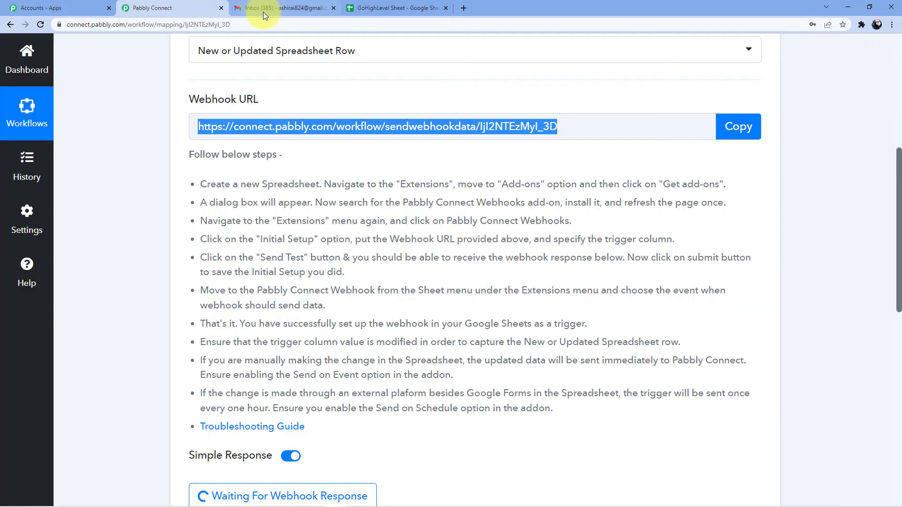
left_click(386, 8)
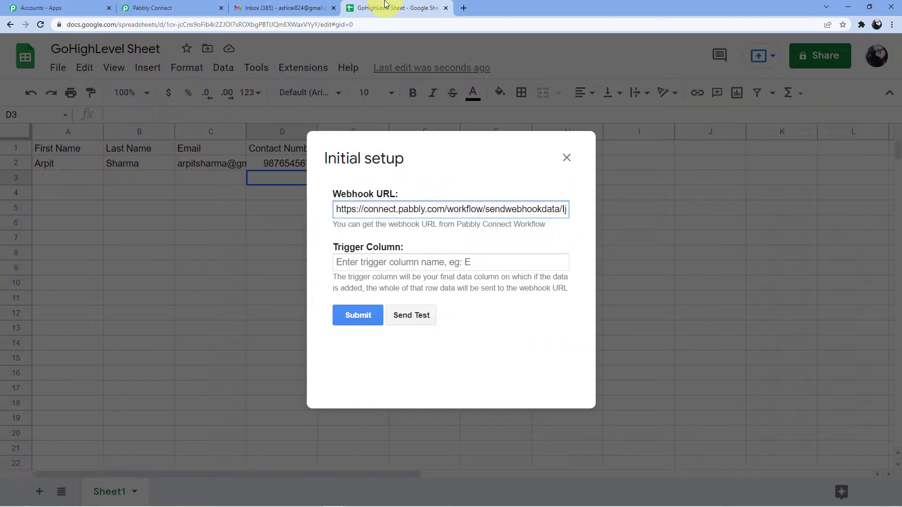
Step: Enter D as the trigger column and submit the webhook setup
left_click(379, 265)
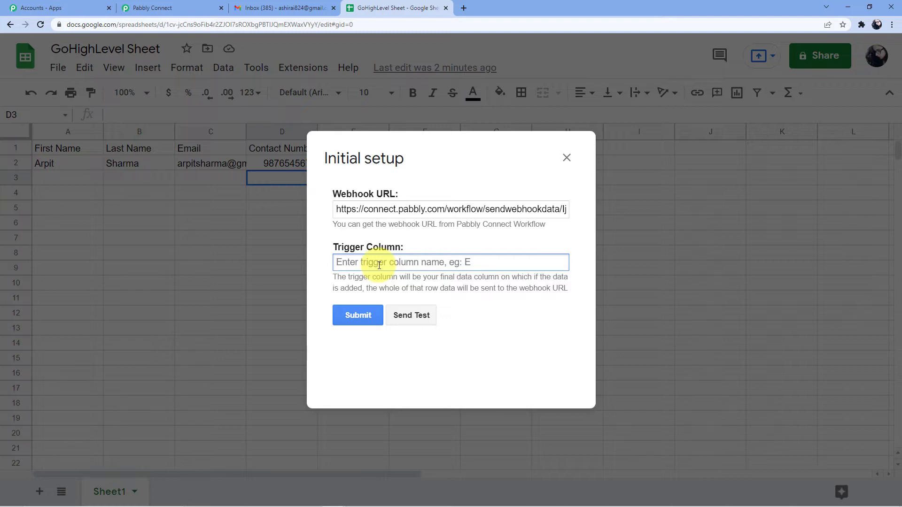
type("D")
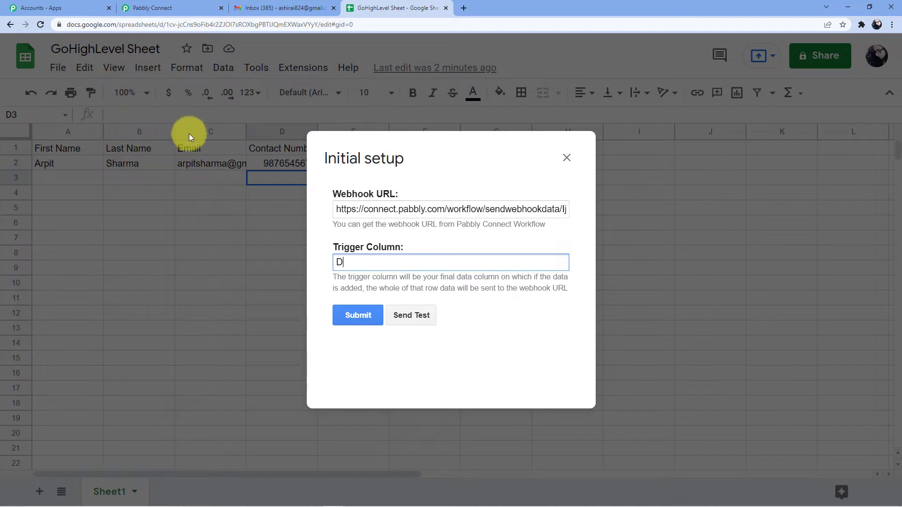
left_click(358, 315)
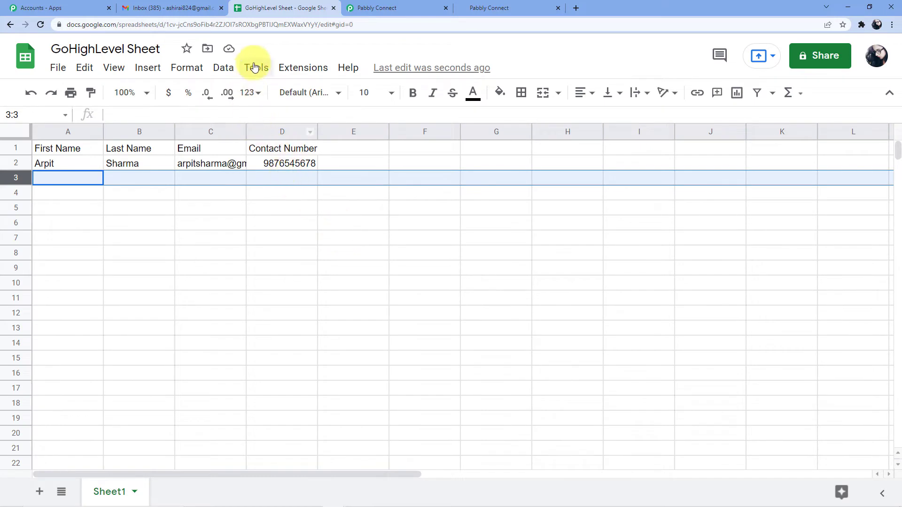
Step: Send the existing contact row as test data from the webhook add-on, then return to Pabbly Connect
left_click(298, 68)
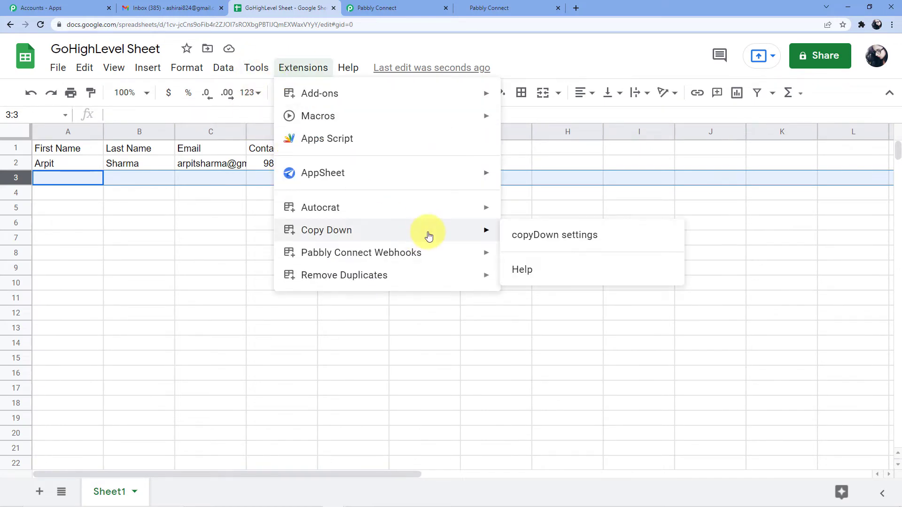
mouse_move(441, 256)
left_click(533, 258)
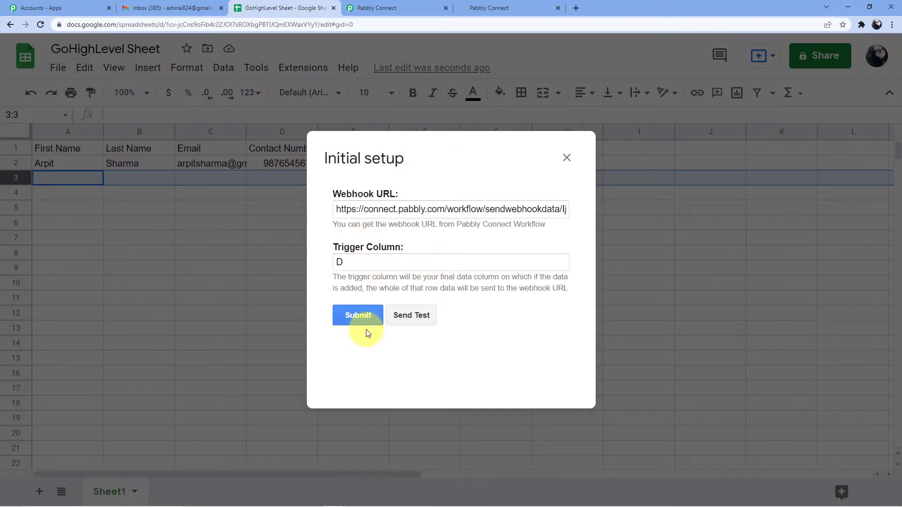
left_click(409, 320)
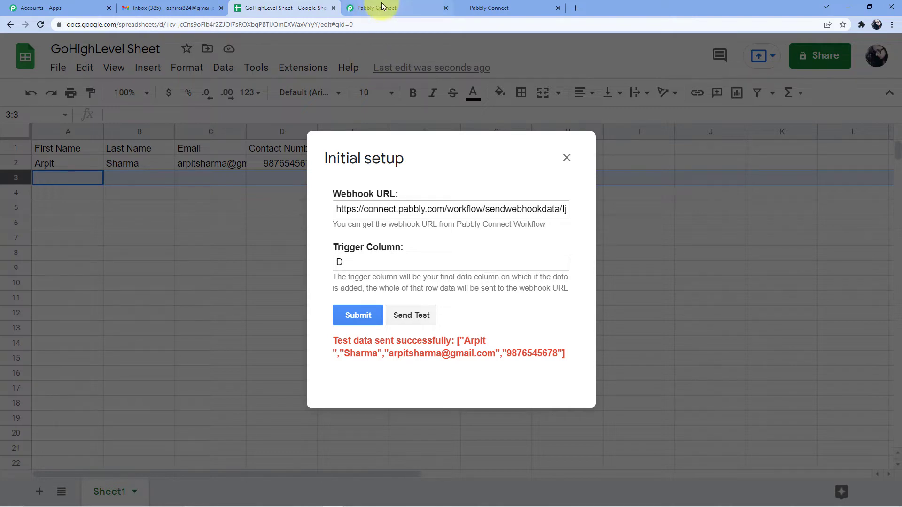
left_click_drag(382, 6, 258, 8)
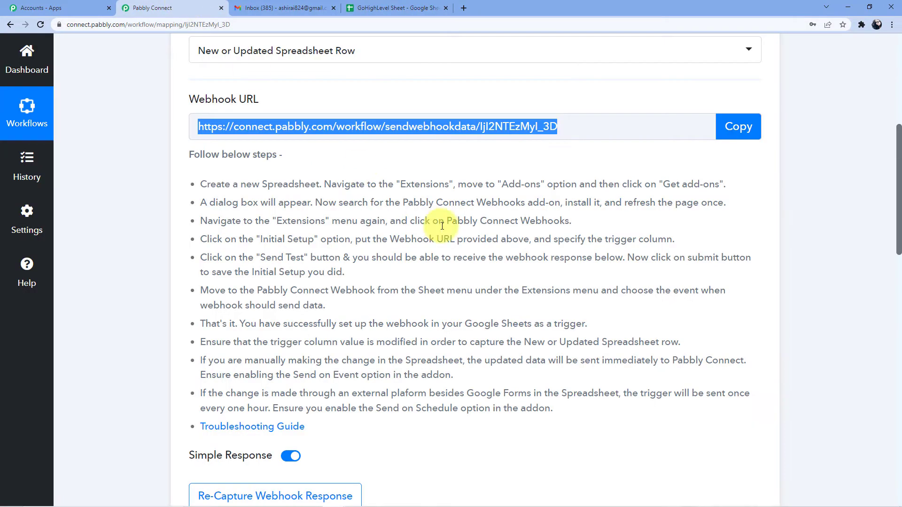
scroll(442, 225, "down", 7)
scroll(597, 239, "down", 1)
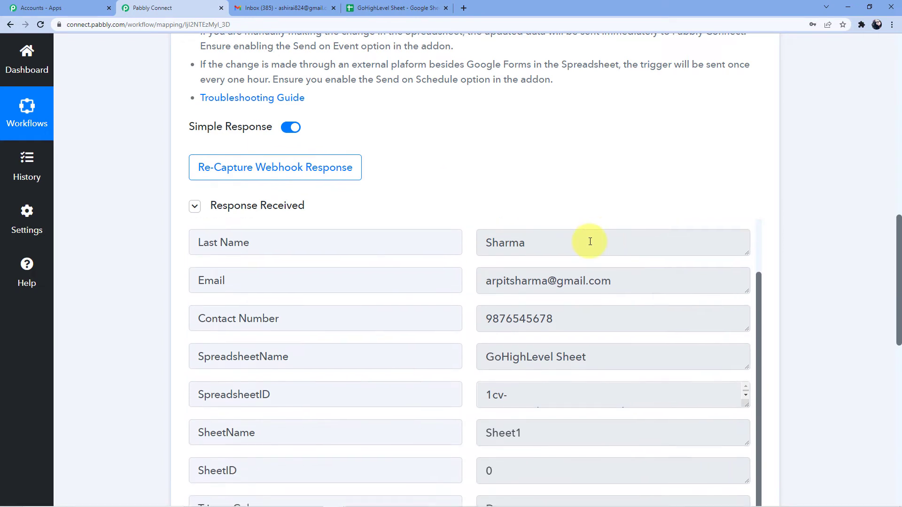
scroll(590, 242, "up", 2)
scroll(807, 239, "down", 2)
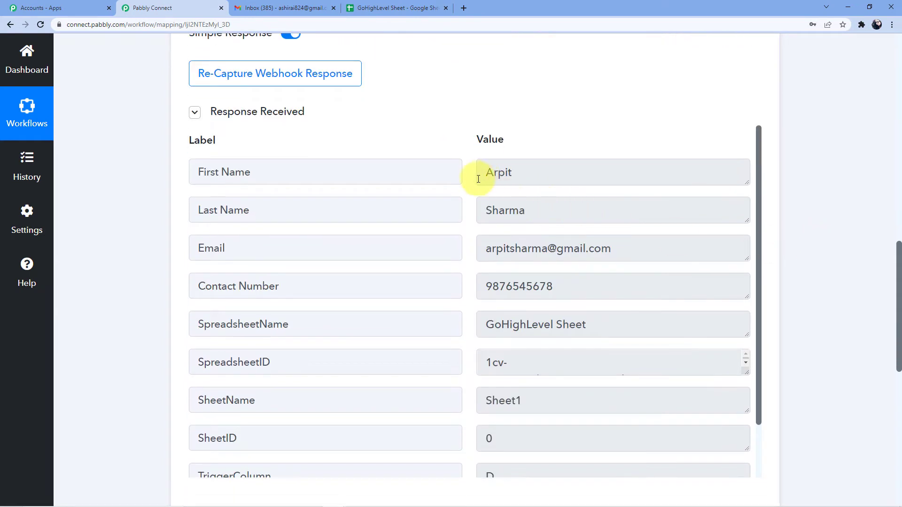
double_click(547, 175)
left_click_drag(492, 210, 640, 203)
scroll(529, 219, "down", 1)
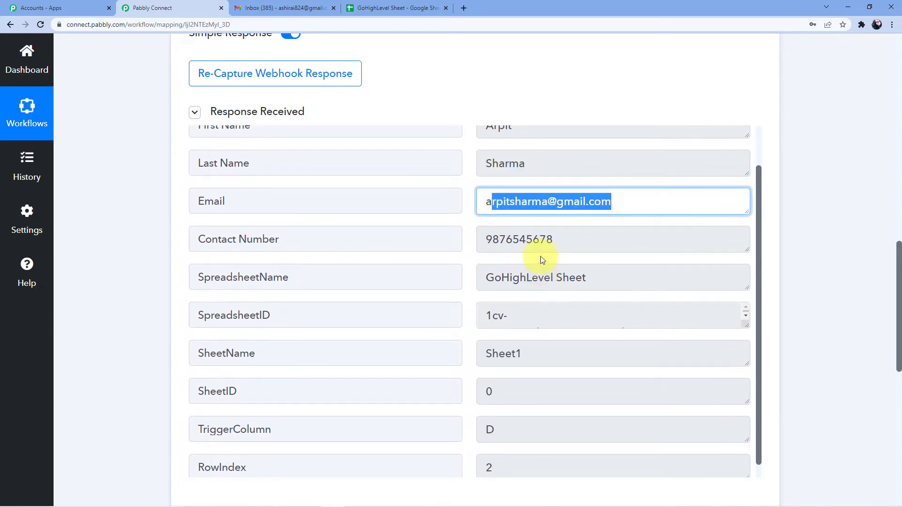
left_click_drag(492, 239, 578, 240)
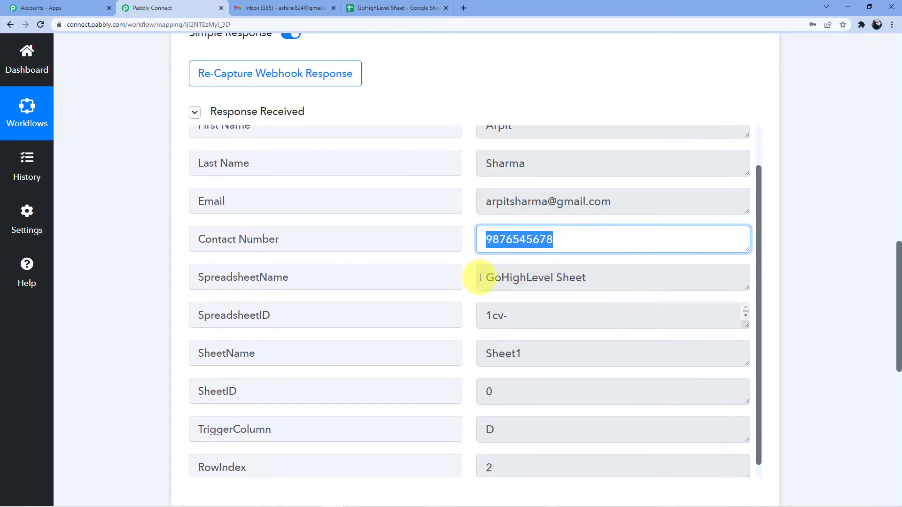
left_click_drag(480, 277, 590, 279)
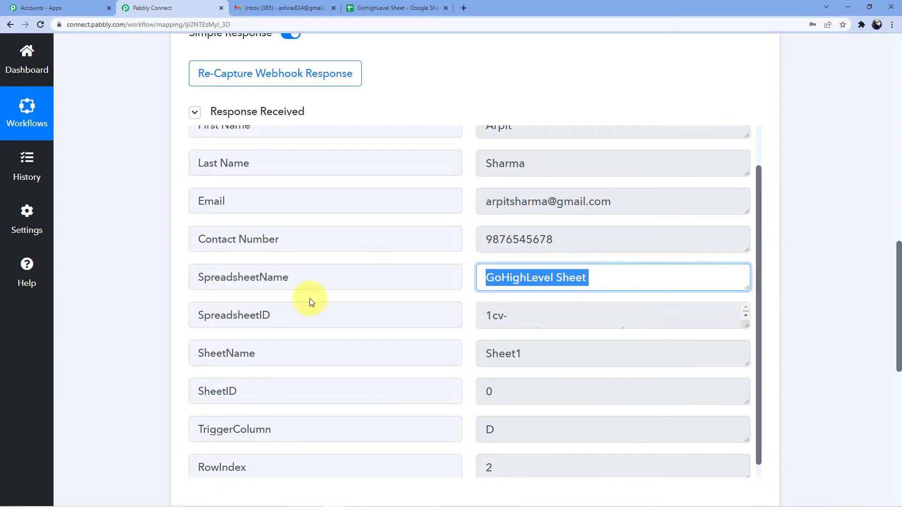
scroll(742, 296, "down", 1)
scroll(822, 282, "down", 4)
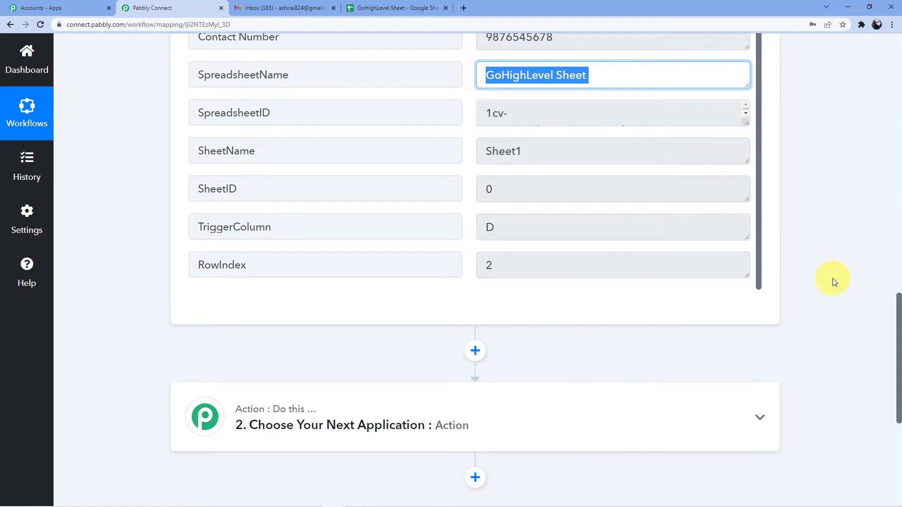
scroll(799, 249, "down", 3)
Step: Search for and choose HighLevel as the app for the second workflow step
left_click(399, 286)
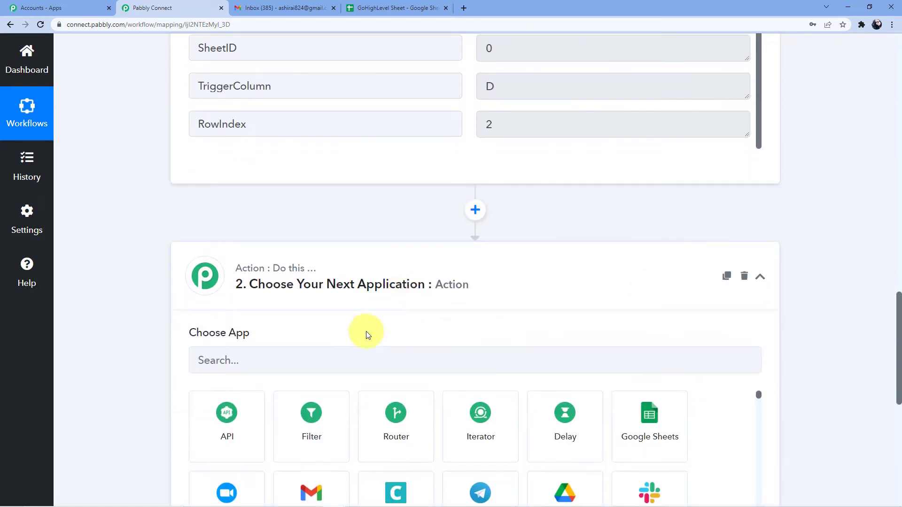
left_click(332, 365)
type("Go")
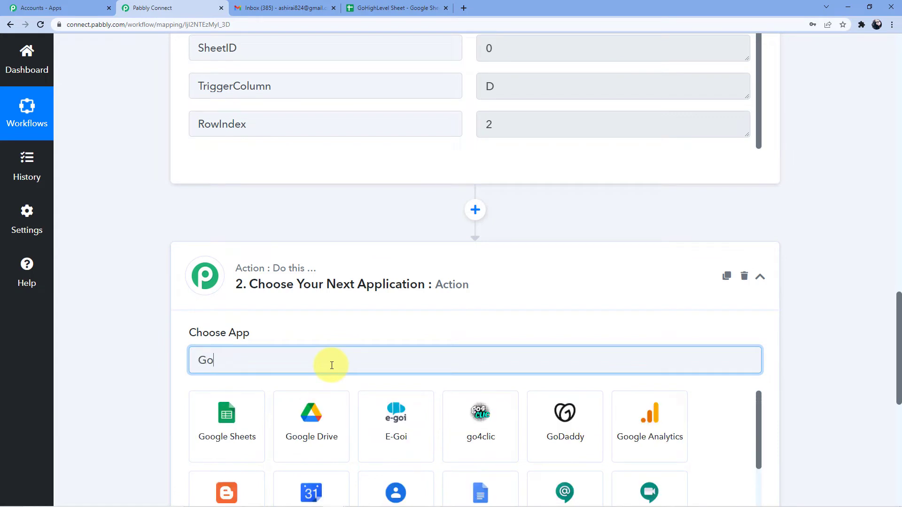
type("H")
key("BackSpace")
key("BackSpace")
key("BackSpace")
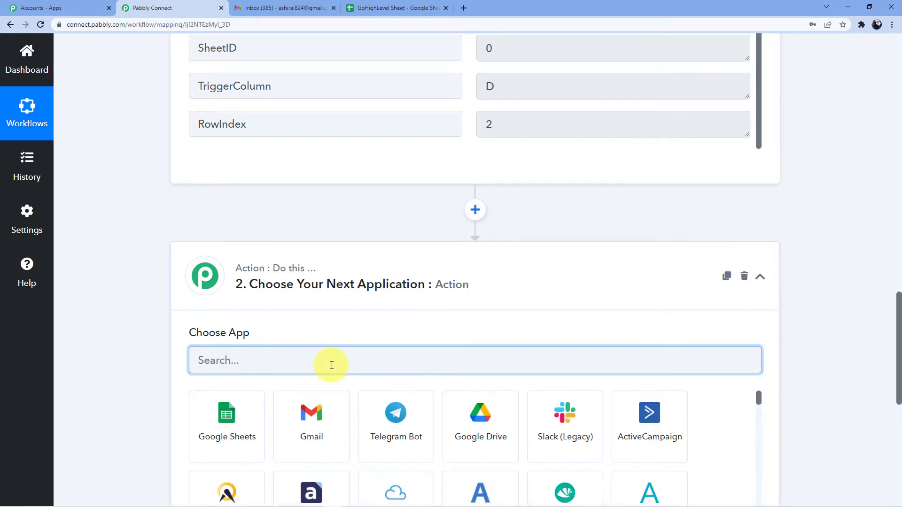
type("High")
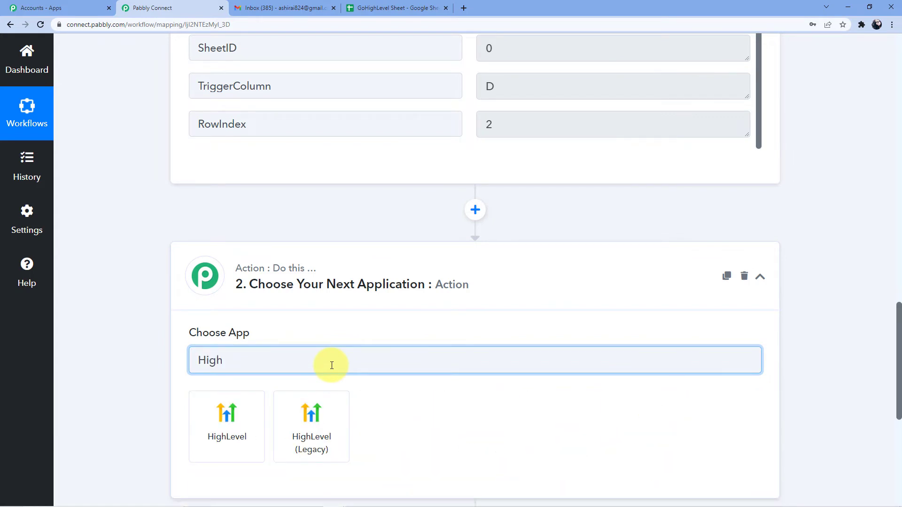
scroll(332, 365, "down", 3)
left_click(249, 279)
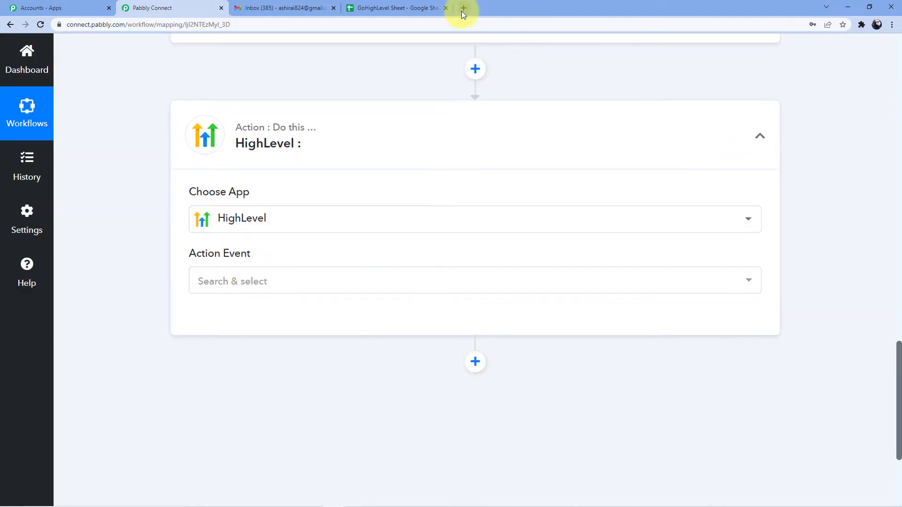
left_click(463, 9)
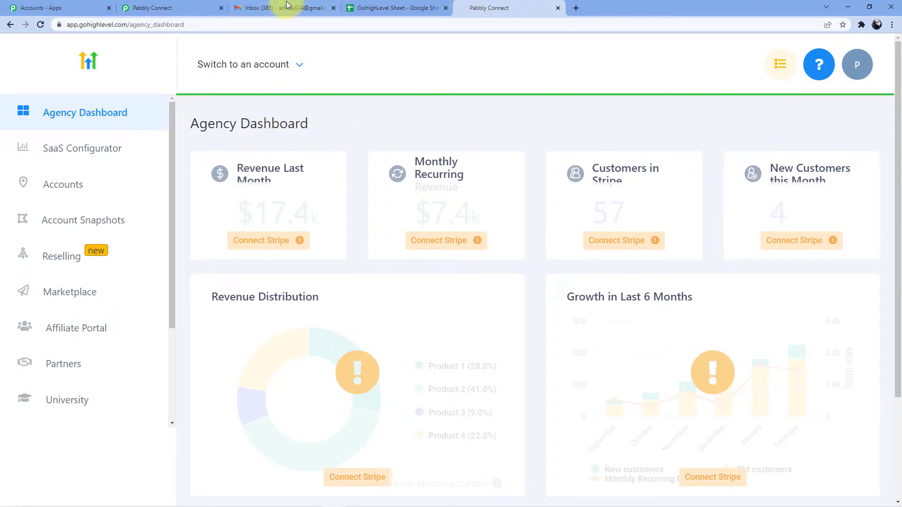
left_click(191, 6)
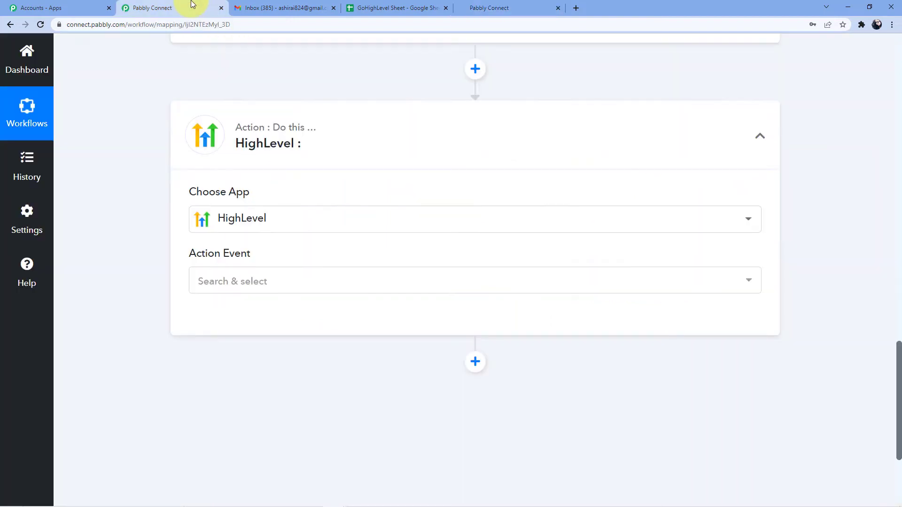
Step: Set the action event to Create Contact and bring up the HighLevel connection panel
left_click(259, 282)
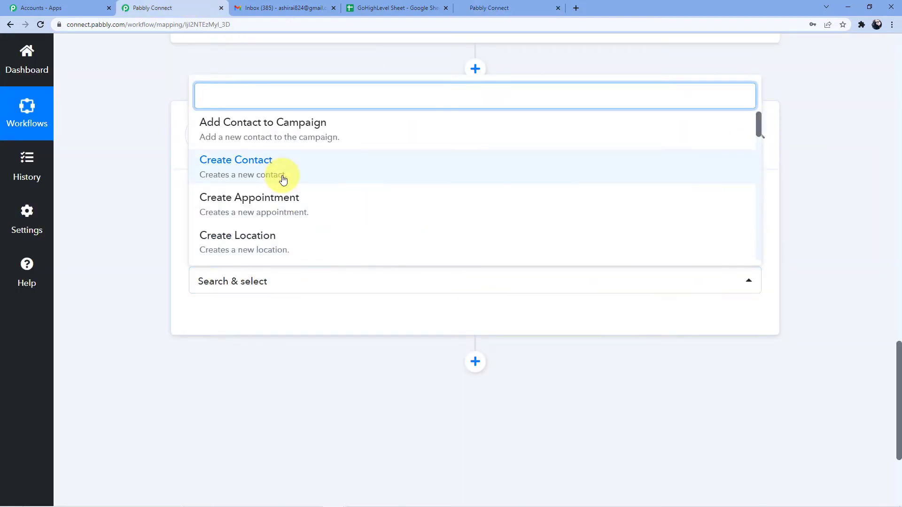
left_click(246, 172)
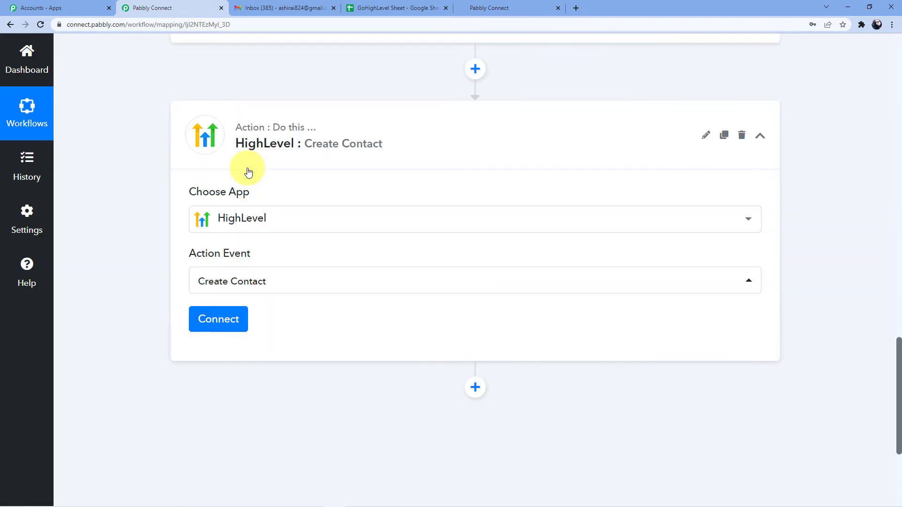
left_click(222, 316)
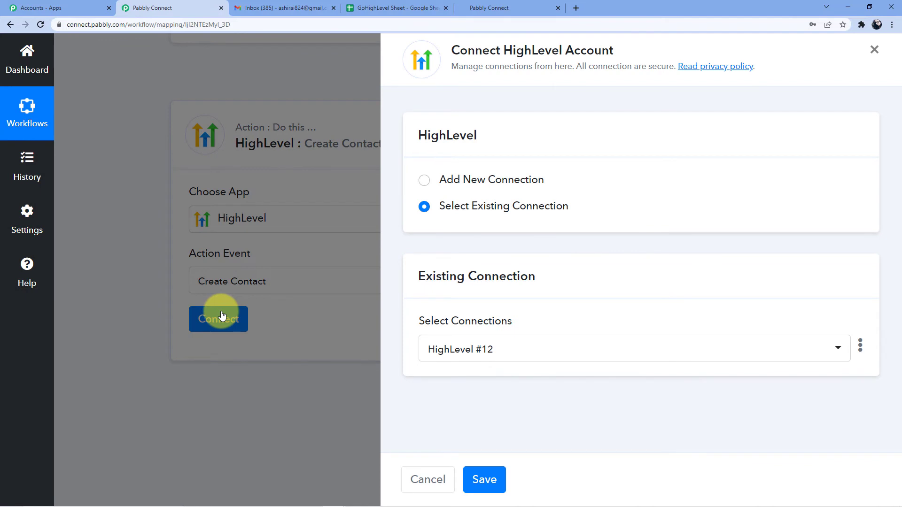
Step: Add a new HighLevel connection, HighLevel #13, and review the Token note about agency API keys
left_click(488, 182)
scroll(474, 212, "down", 1)
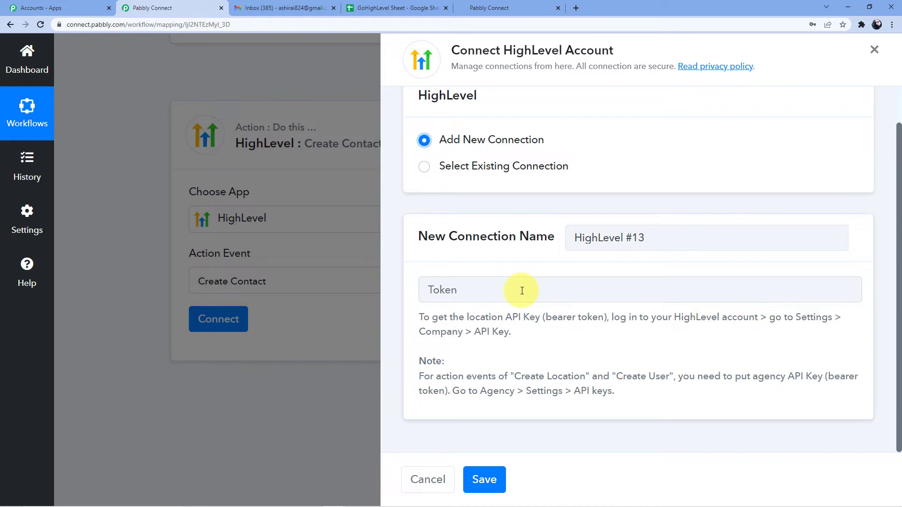
left_click_drag(514, 376, 671, 377)
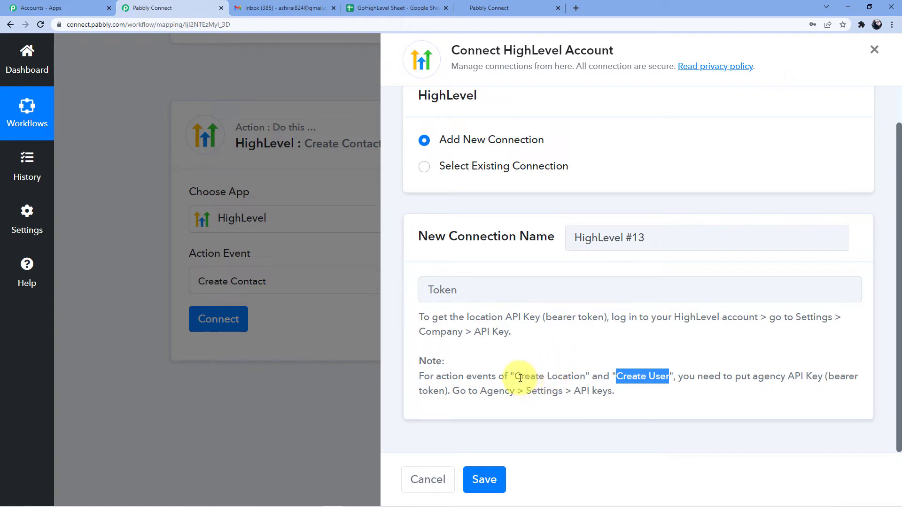
left_click_drag(521, 376, 664, 373)
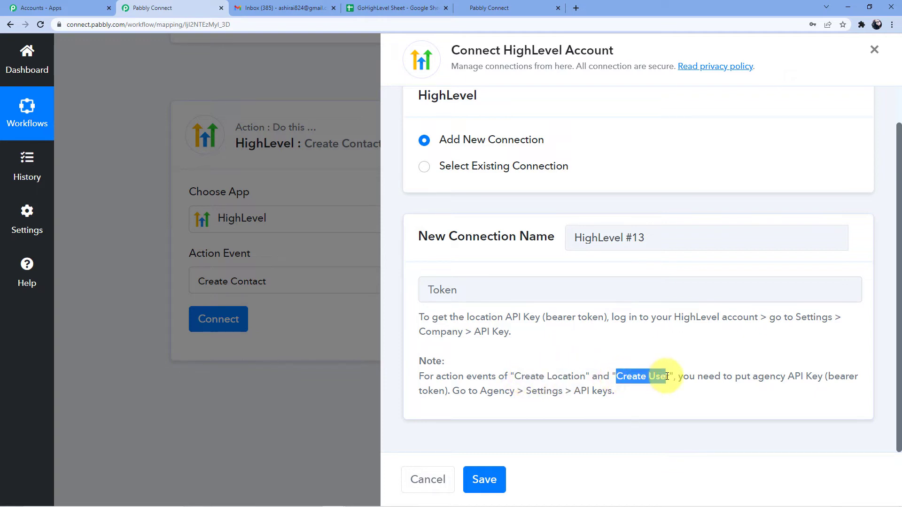
left_click(676, 343)
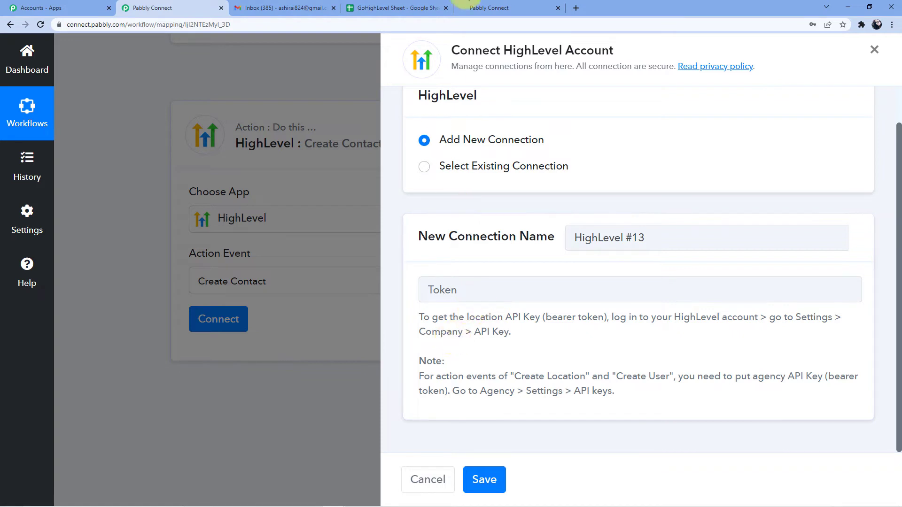
left_click(489, 8)
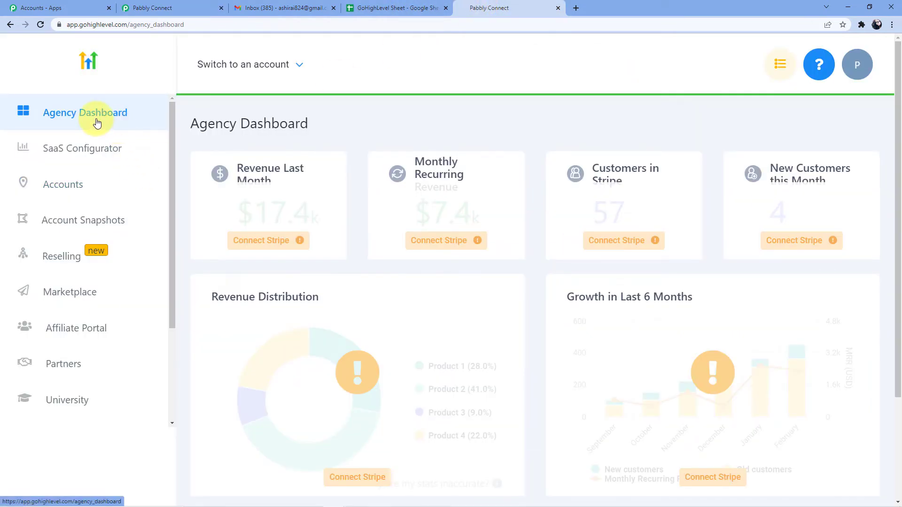
Step: Open HighLevel Settings > API Keys and review the Agency and Location API key sections
scroll(112, 225, "down", 3)
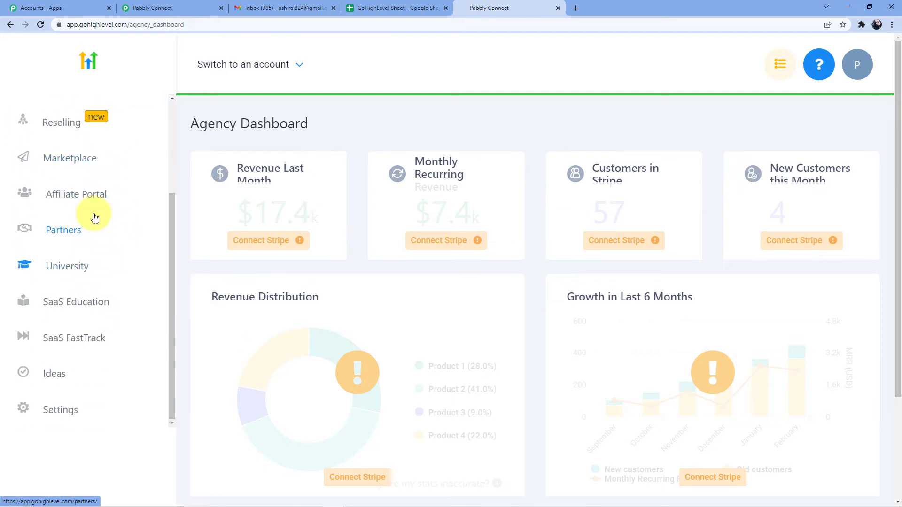
left_click(68, 408)
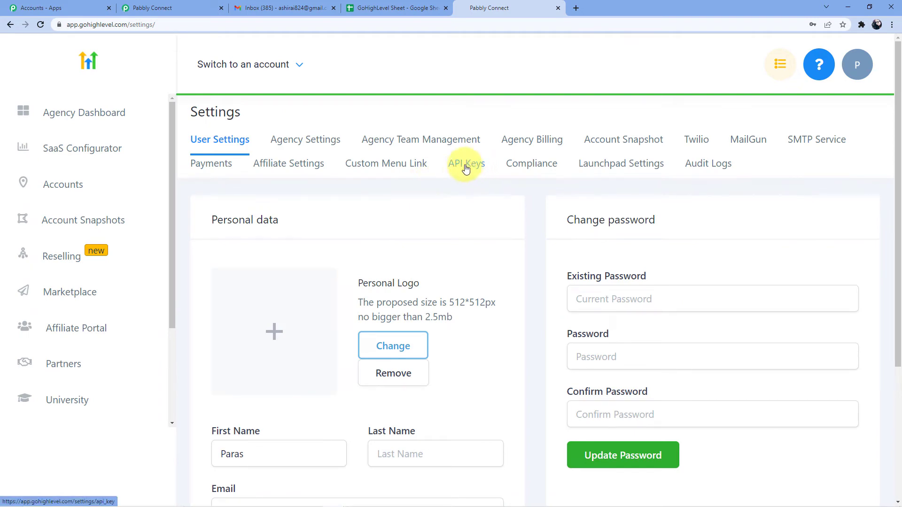
left_click(467, 171)
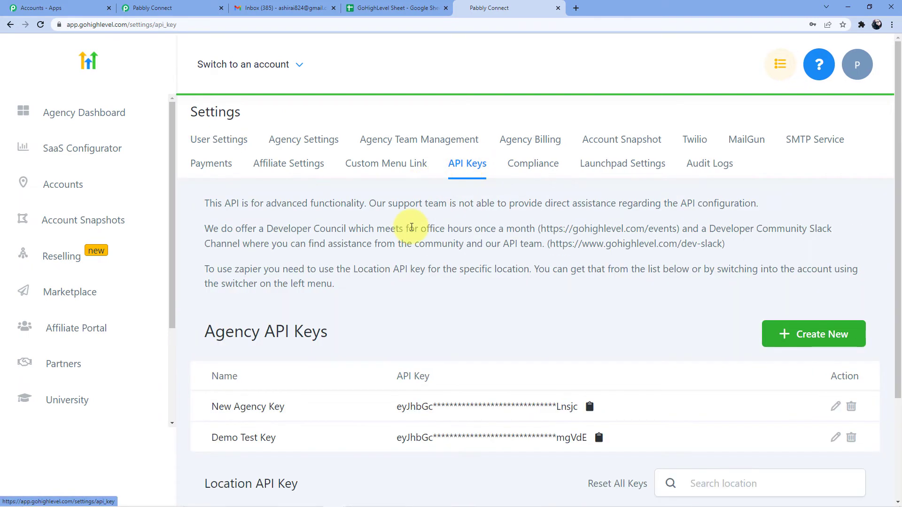
scroll(402, 212, "down", 3)
left_click_drag(202, 200, 321, 202)
scroll(358, 171, "down", 5)
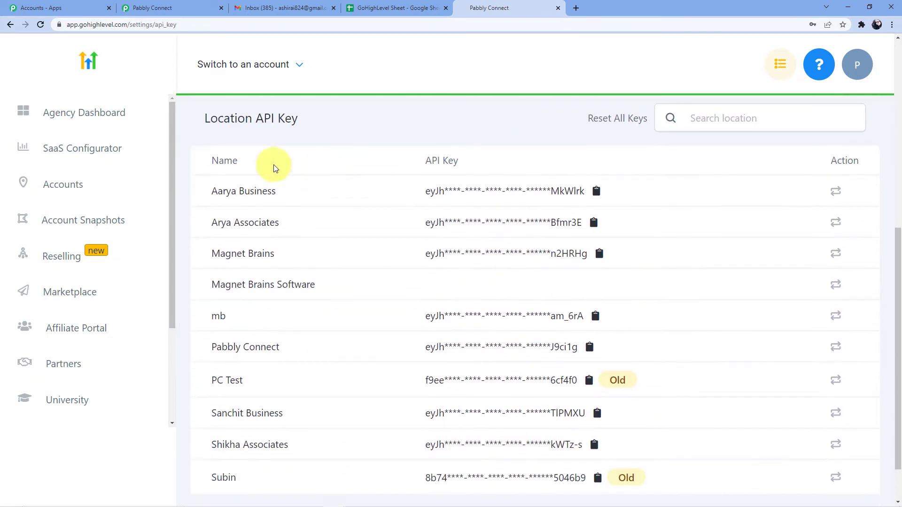
left_click_drag(203, 117, 298, 118)
scroll(403, 131, "up", 7)
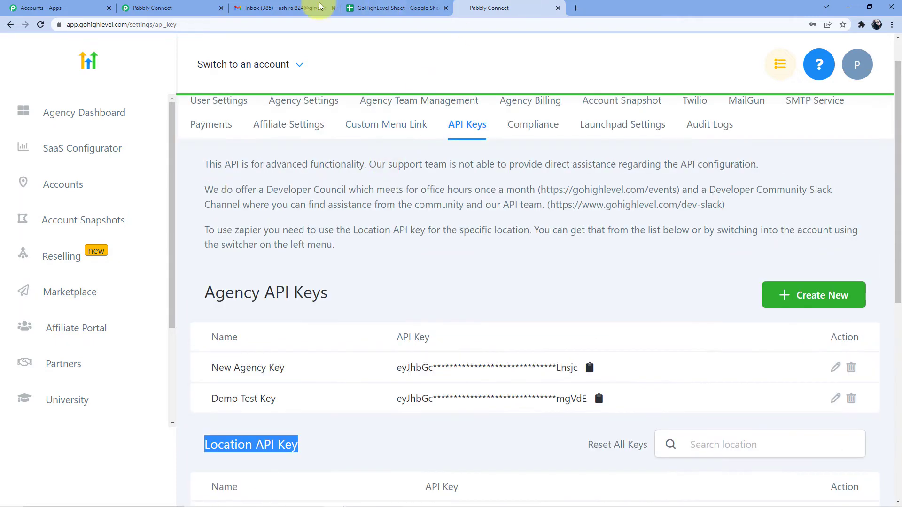
left_click(301, 7)
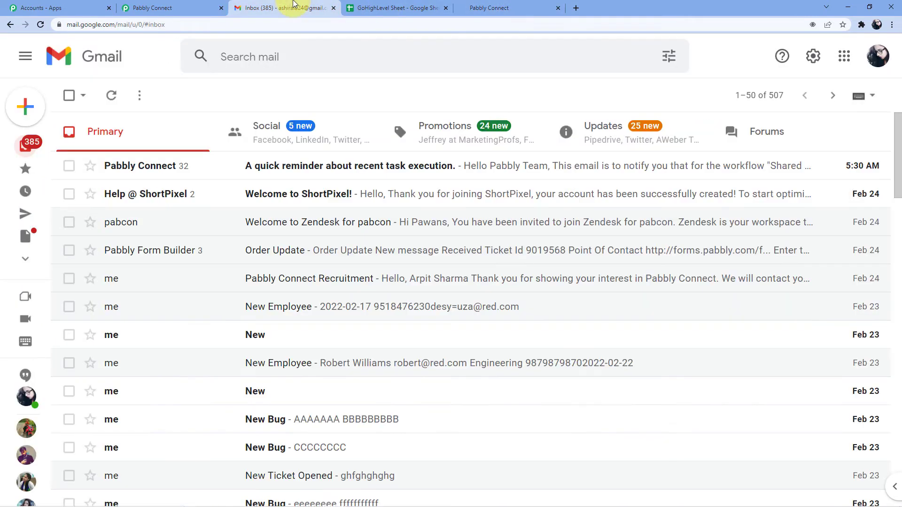
Step: Compare Pabbly's token help text with HighLevel's API Keys page to see where the location key is found
left_click(207, 7)
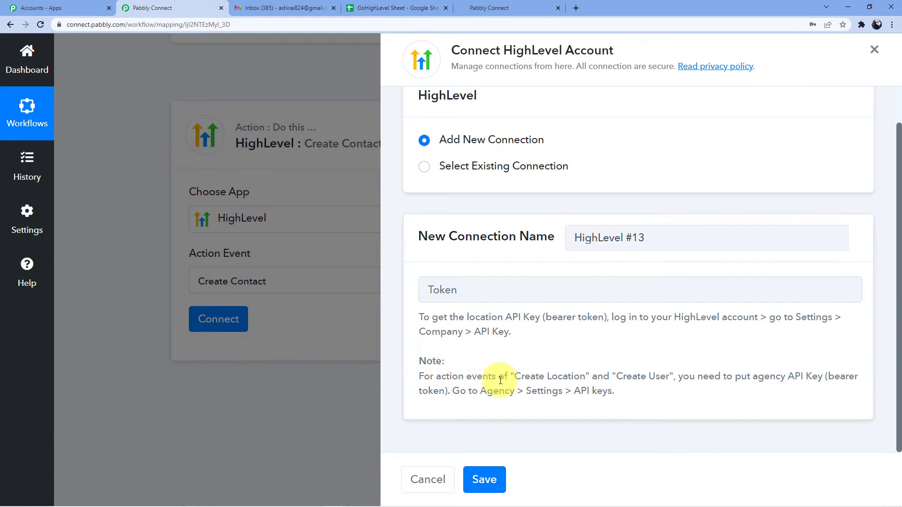
left_click_drag(515, 376, 669, 376)
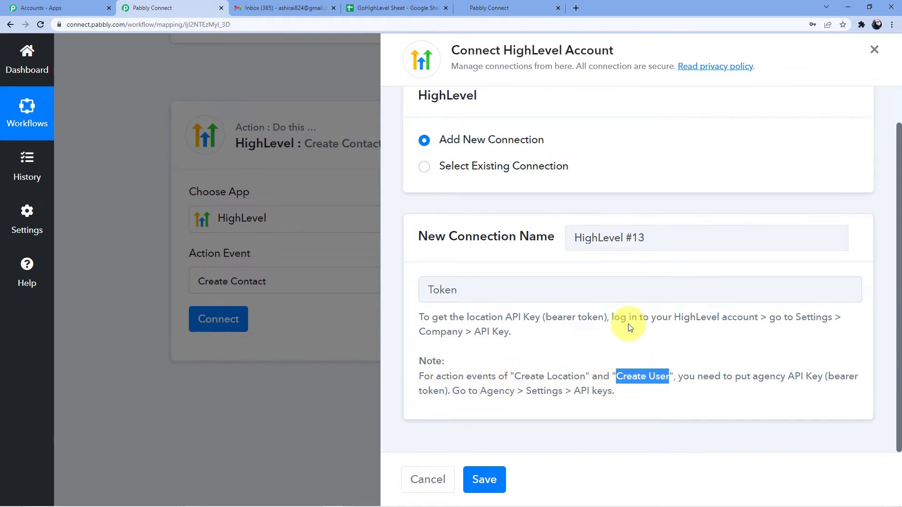
left_click(474, 8)
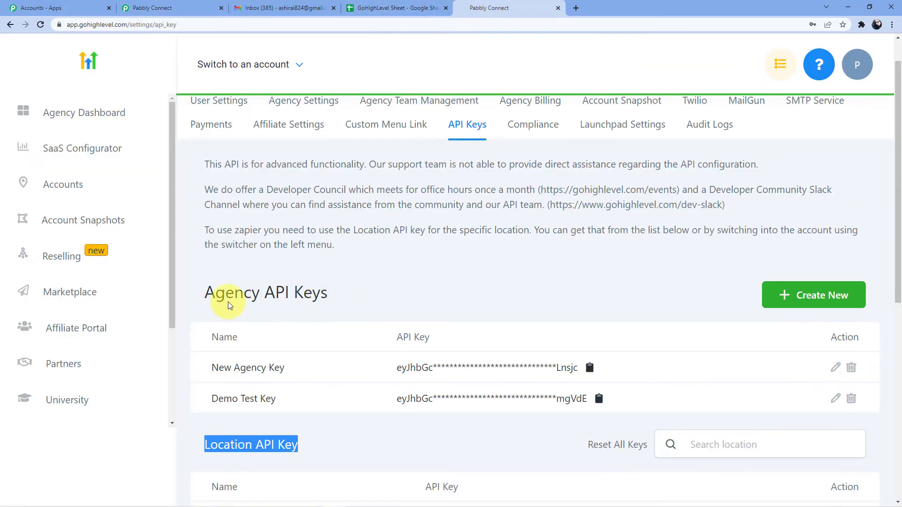
left_click_drag(206, 294, 324, 293)
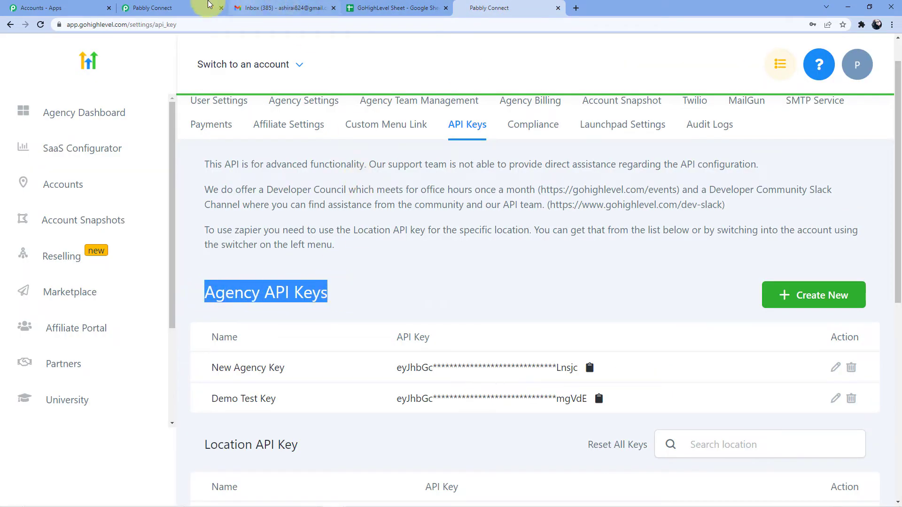
left_click(159, 8)
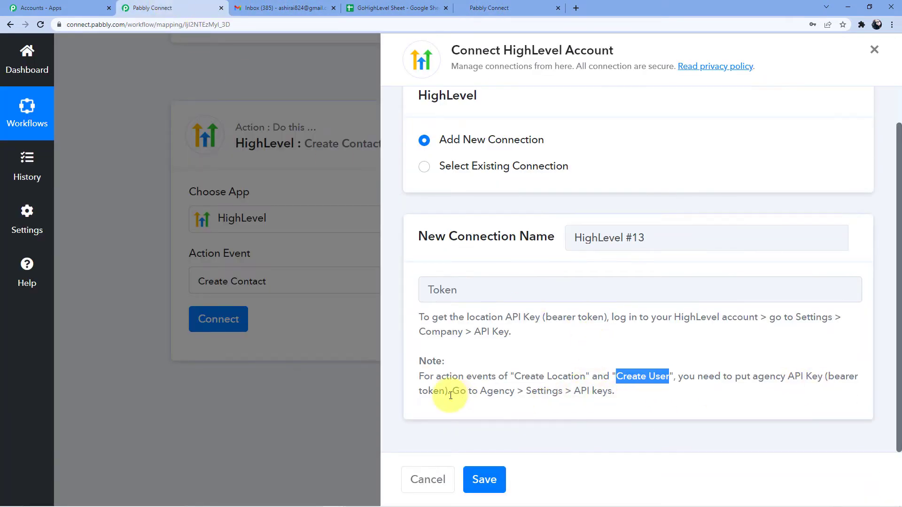
left_click_drag(451, 392, 621, 397)
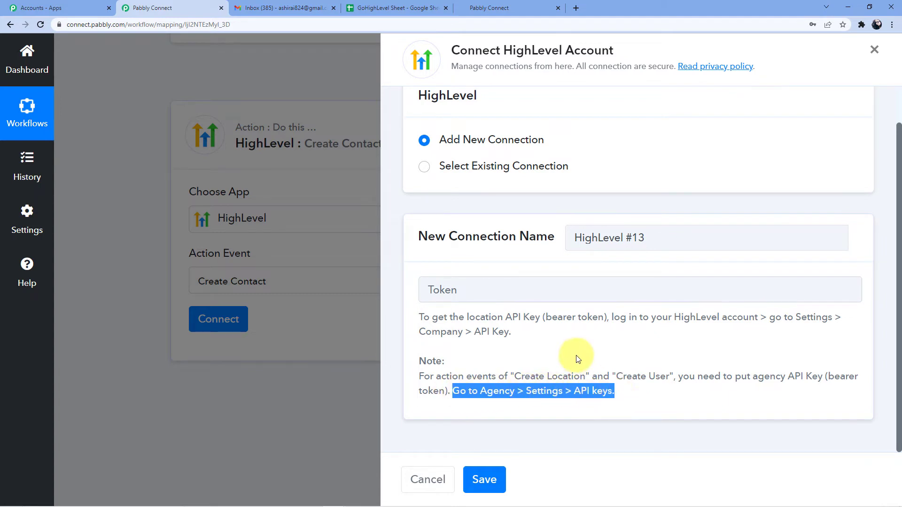
left_click(567, 358)
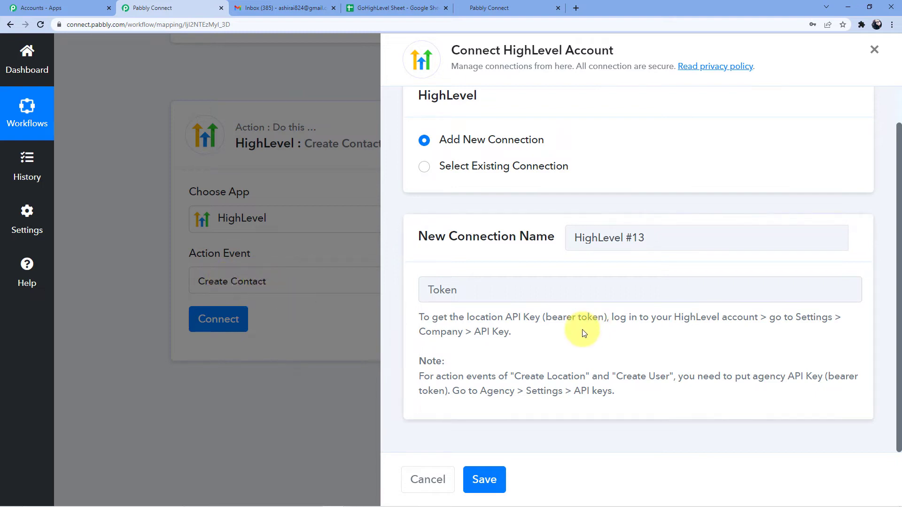
left_click_drag(423, 329, 511, 331)
left_click(473, 8)
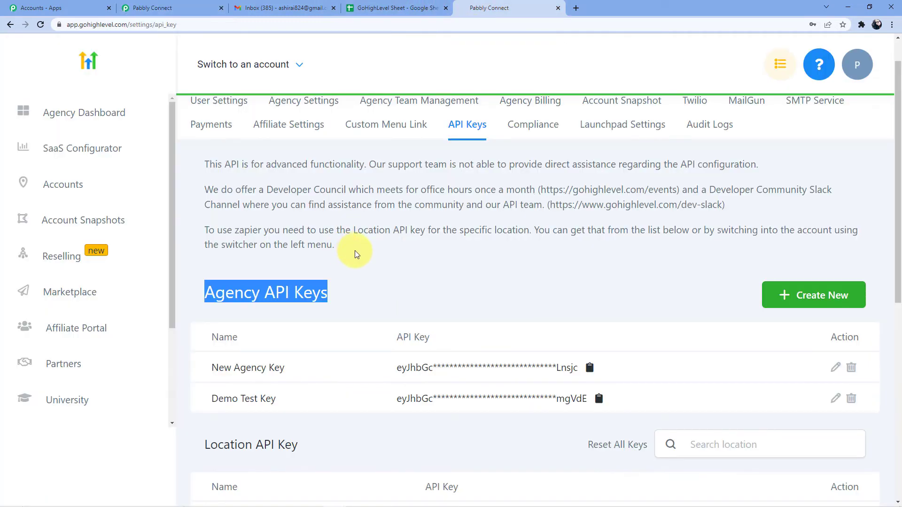
Step: Locate the Location API Key section and check the account list without switching accounts
scroll(357, 254, "down", 5)
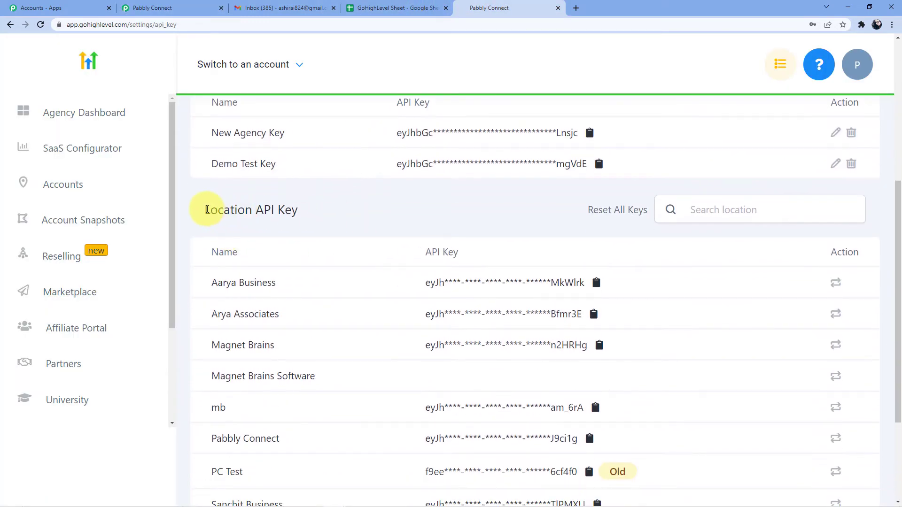
left_click_drag(207, 209, 316, 217)
left_click(288, 207)
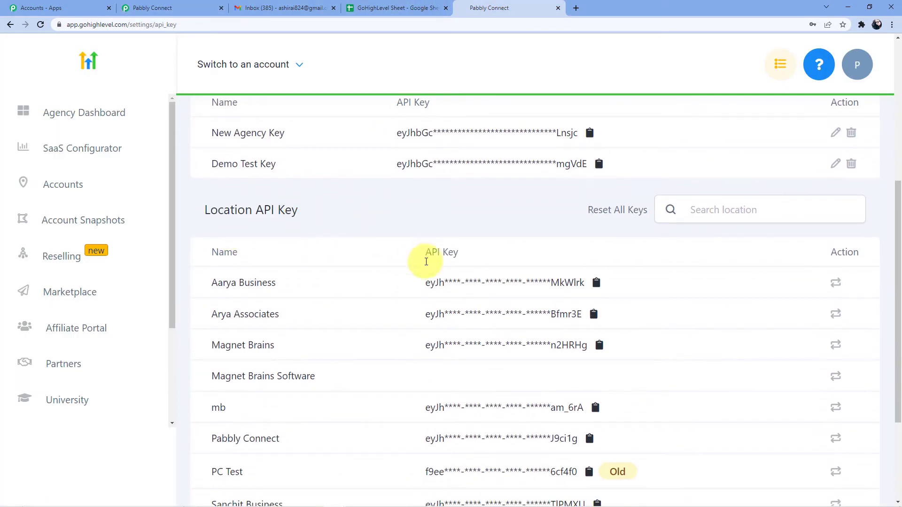
scroll(354, 292, "up", 5)
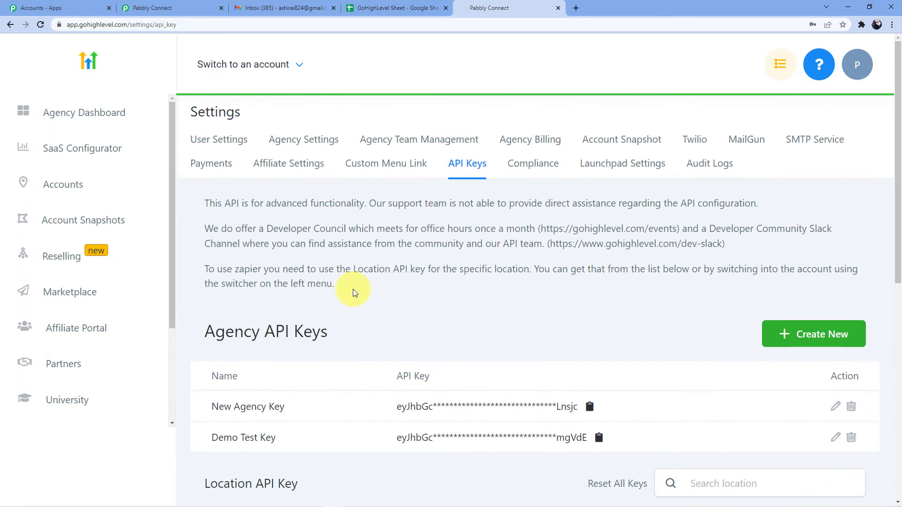
left_click(297, 70)
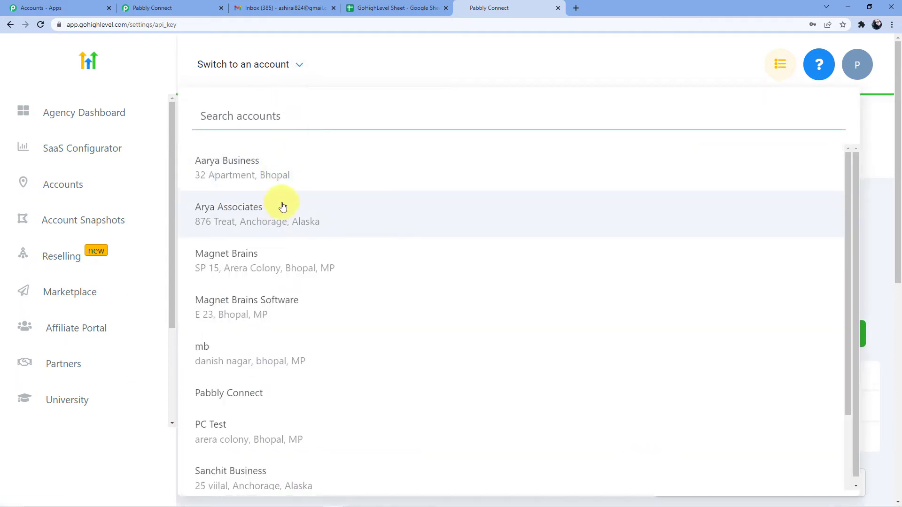
scroll(282, 207, "down", 2)
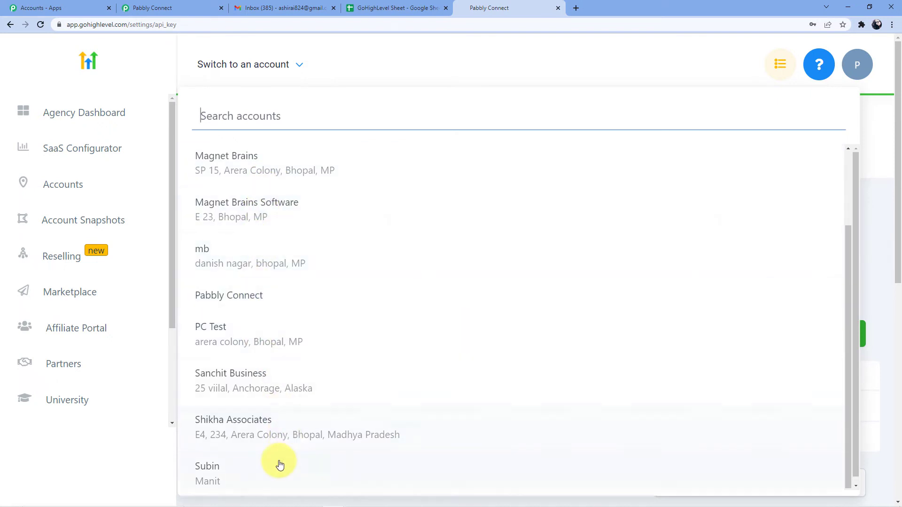
scroll(275, 424, "up", 2)
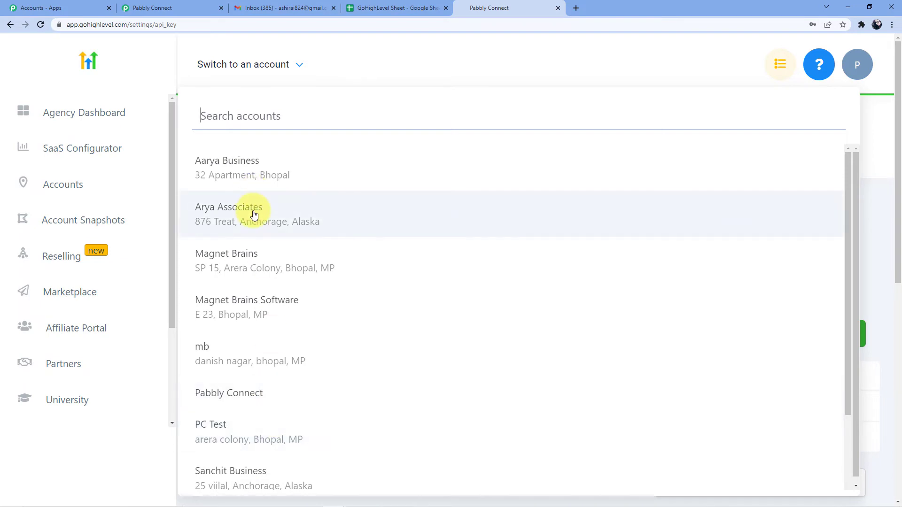
left_click(334, 50)
Step: Copy the Arya Associates location API key from the list
scroll(350, 219, "down", 3)
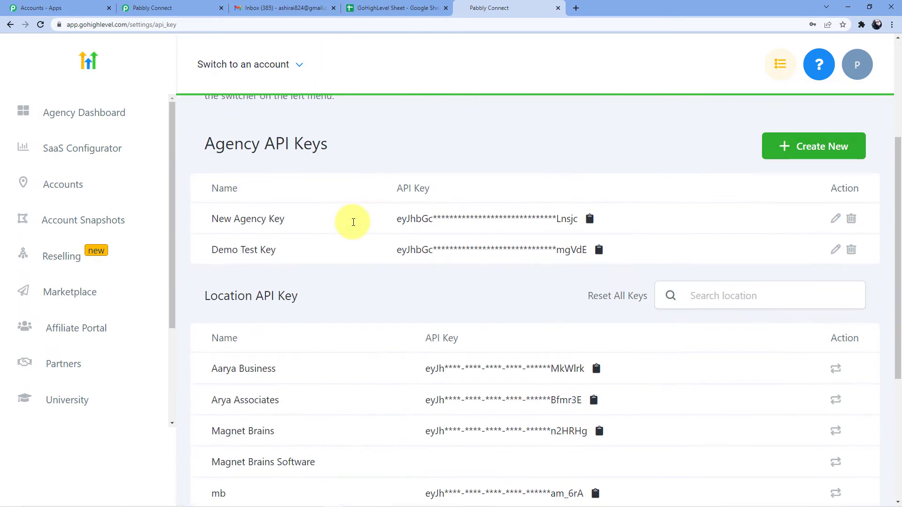
scroll(353, 221, "down", 5)
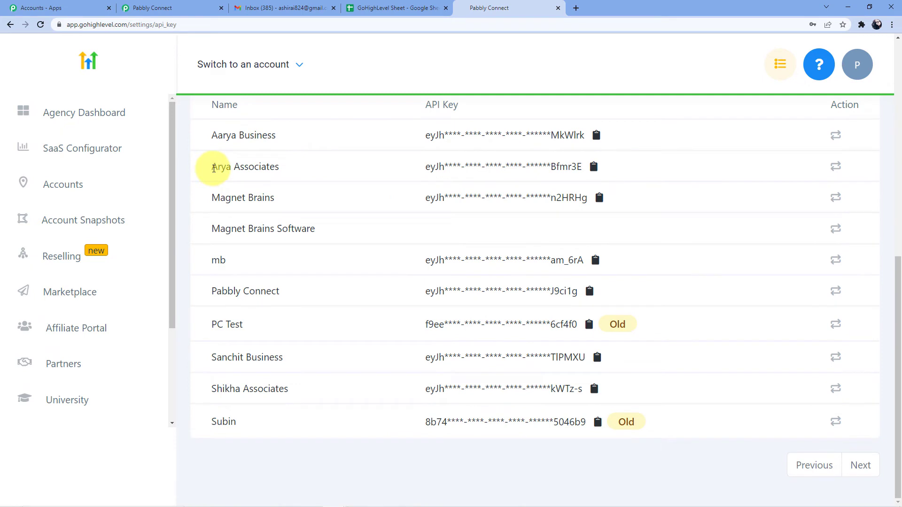
left_click_drag(214, 168, 286, 171)
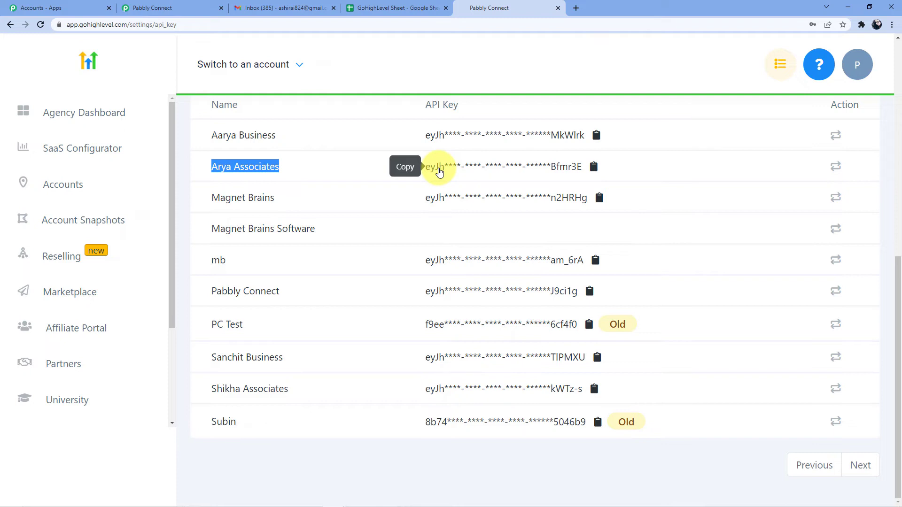
left_click(594, 168)
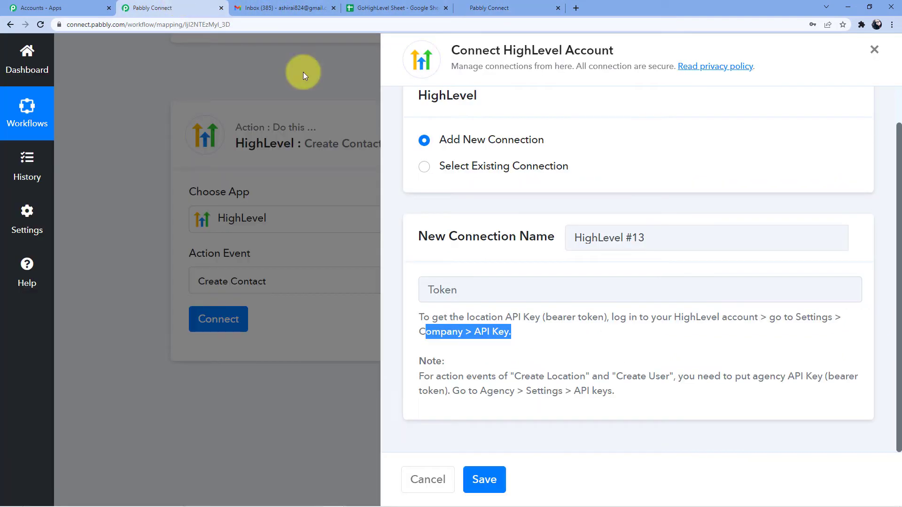
Step: Paste the Arya Associates key into HighLevel #13's Token field and save the connection
left_click(169, 7)
left_click(498, 291)
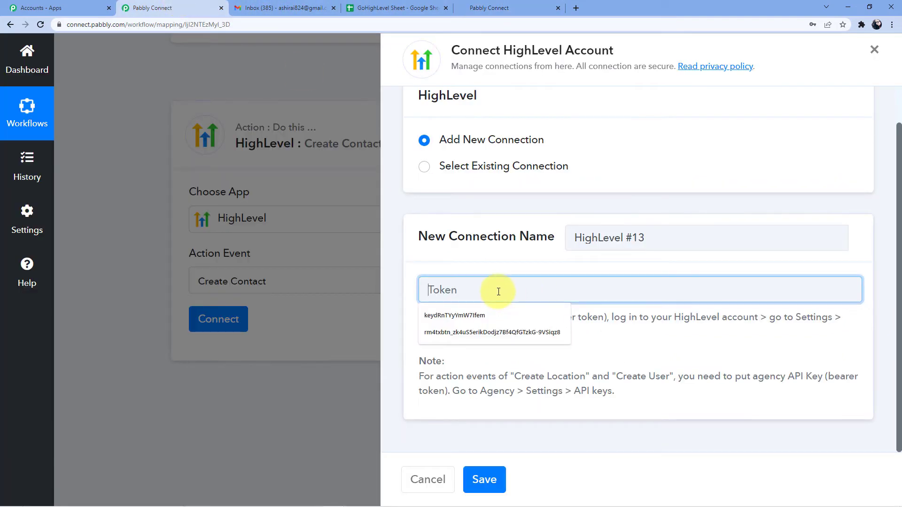
key("ctrl+v")
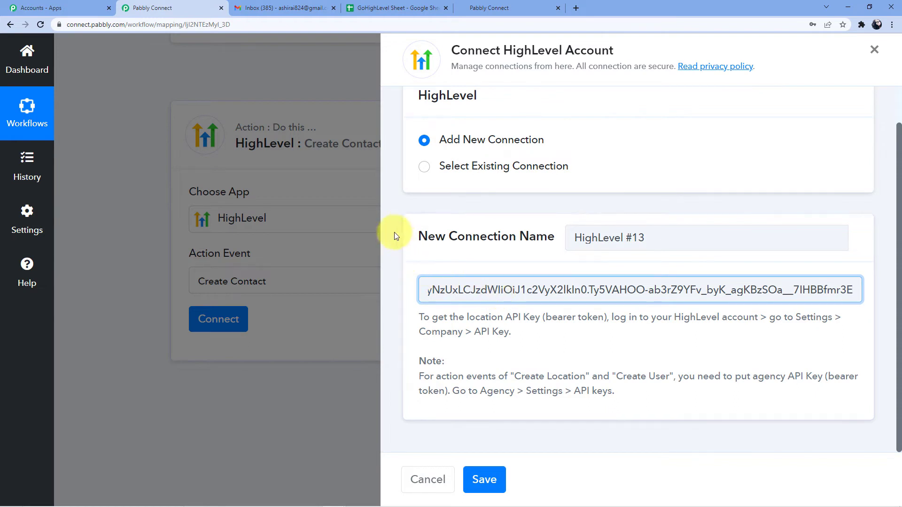
left_click(489, 7)
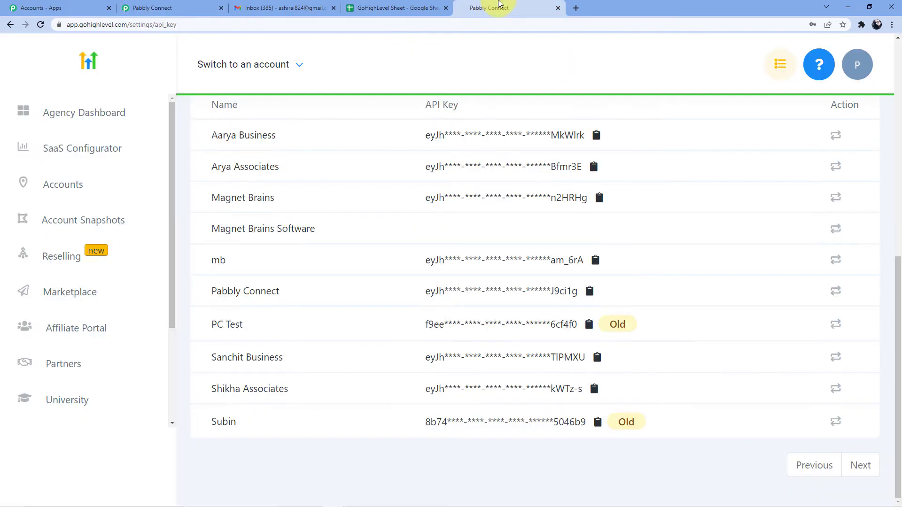
scroll(343, 214, "up", 2)
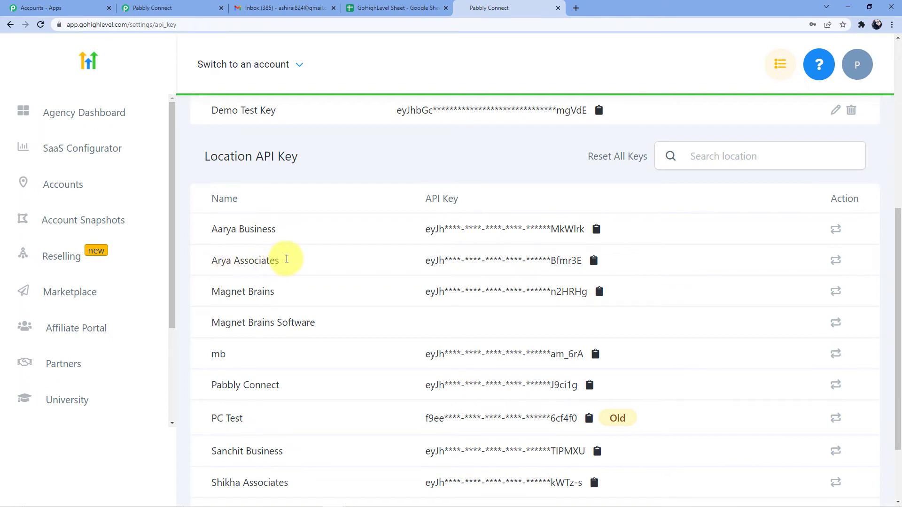
left_click(159, 8)
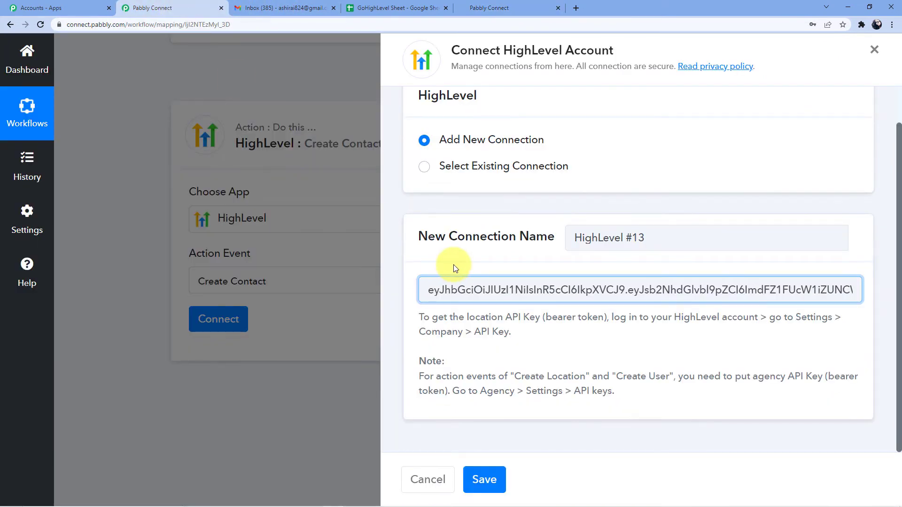
left_click(484, 478)
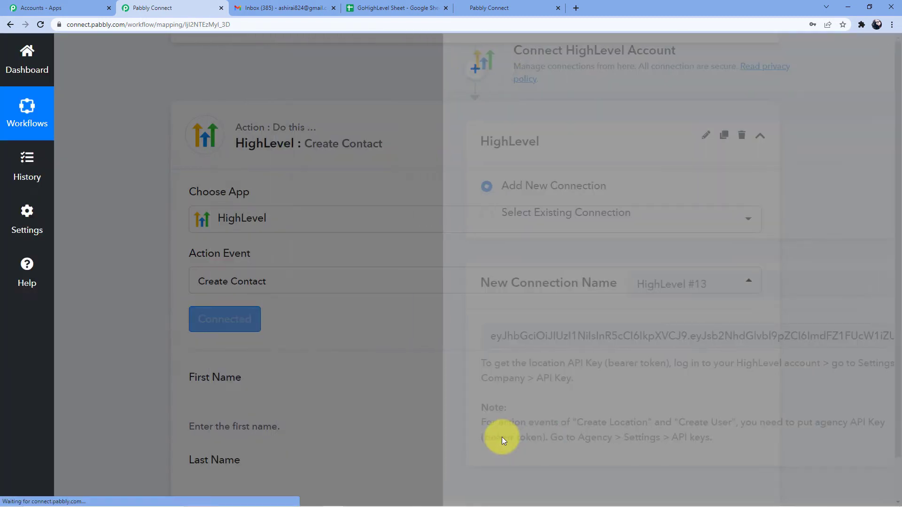
scroll(390, 92, "down", 5)
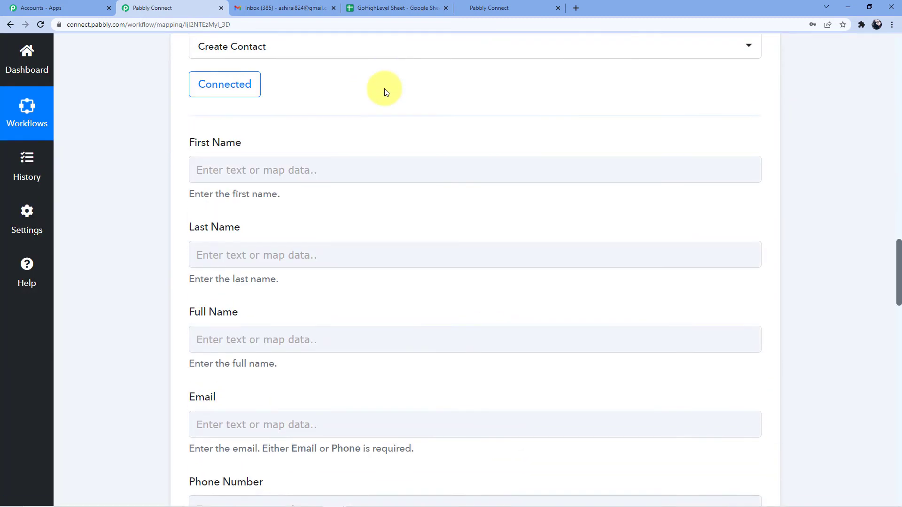
scroll(340, 230, "up", 3)
scroll(342, 231, "up", 2)
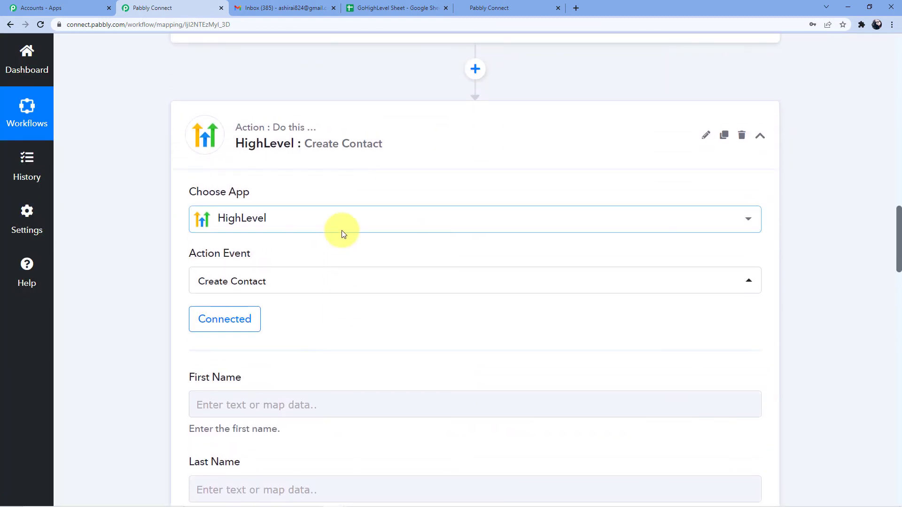
scroll(341, 231, "down", 5)
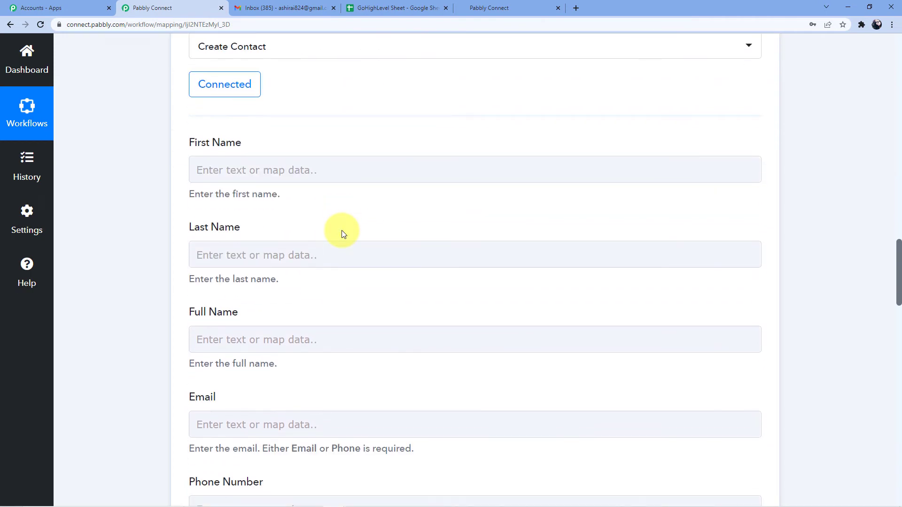
scroll(341, 231, "down", 1)
left_click(241, 205)
scroll(241, 206, "down", 2)
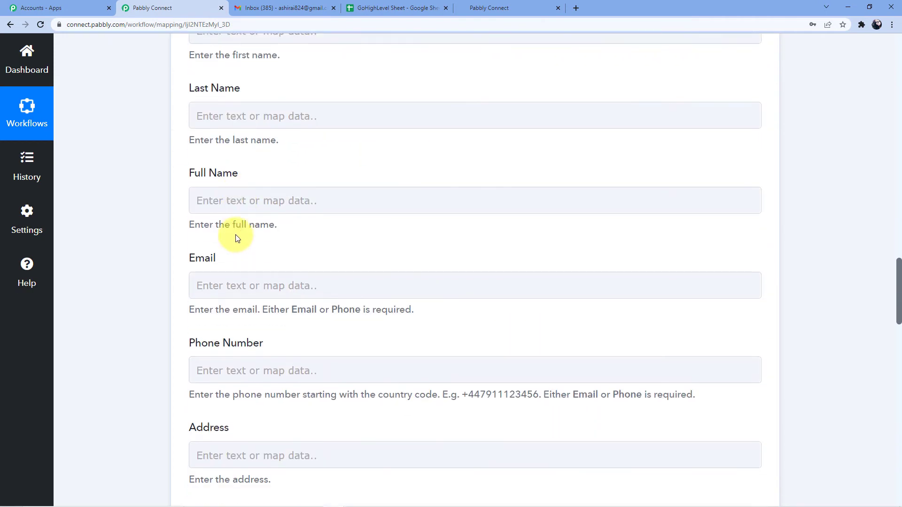
left_click(241, 290)
scroll(244, 282, "down", 3)
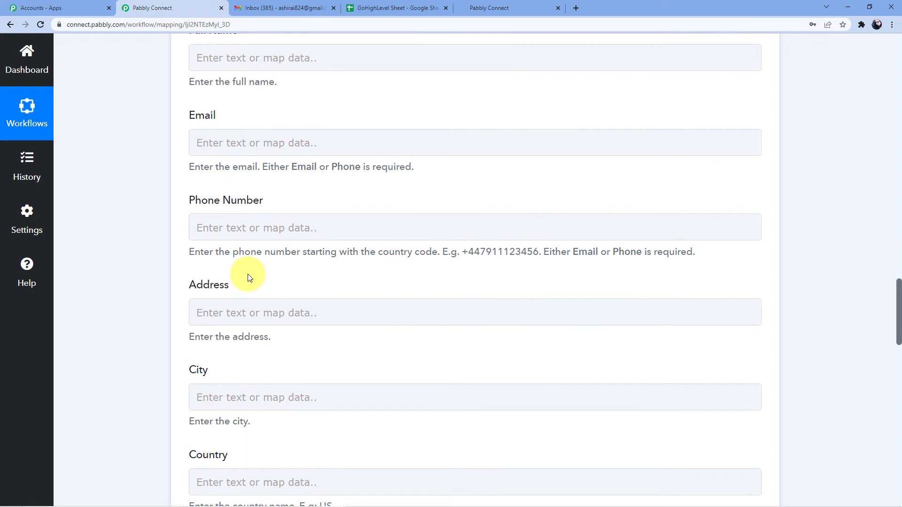
scroll(247, 390, "down", 4)
left_click(248, 371)
scroll(218, 366, "down", 4)
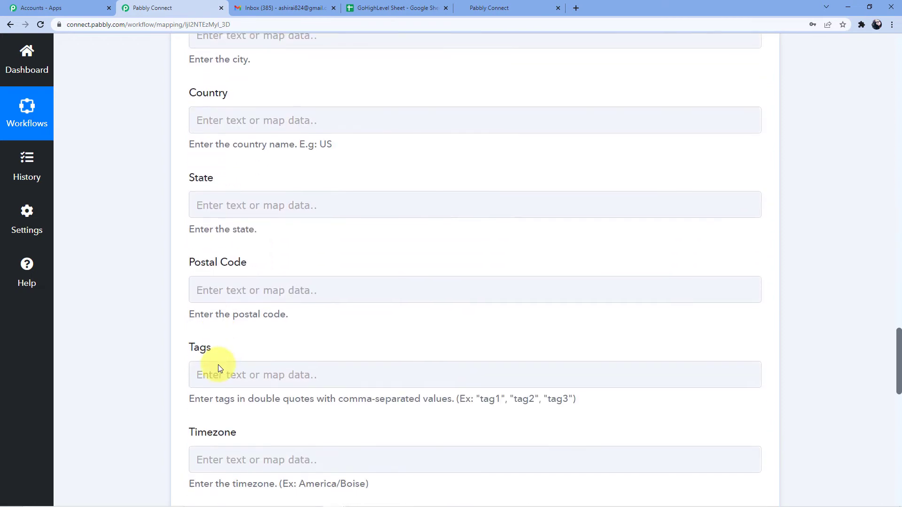
left_click(218, 365)
scroll(218, 382, "up", 7)
scroll(248, 397, "up", 12)
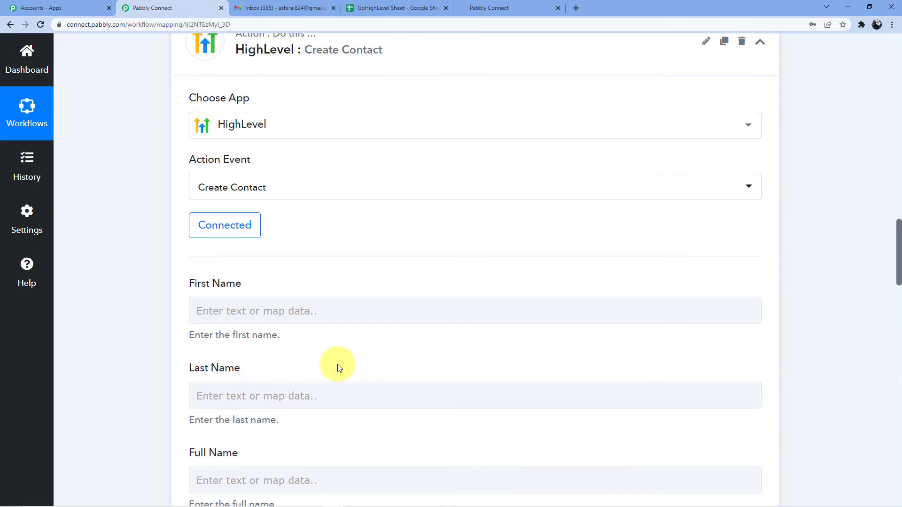
scroll(342, 364, "down", 4)
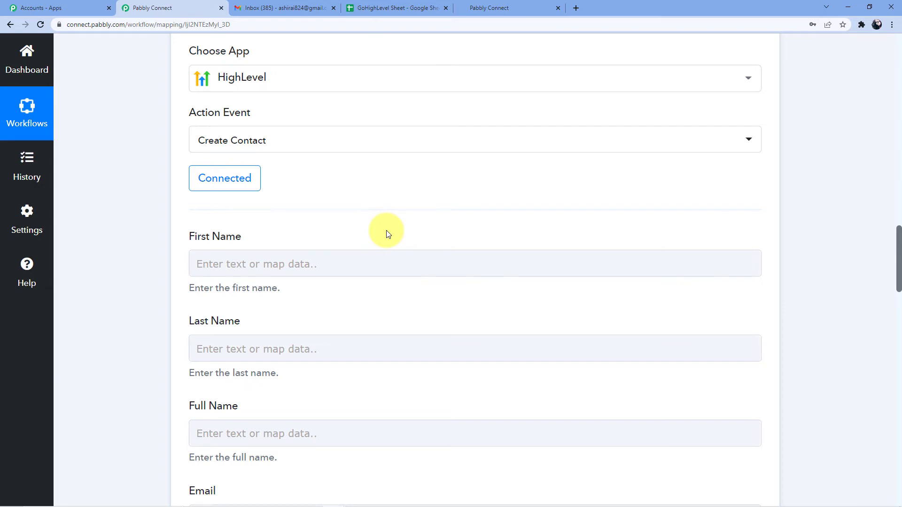
scroll(238, 282, "down", 3)
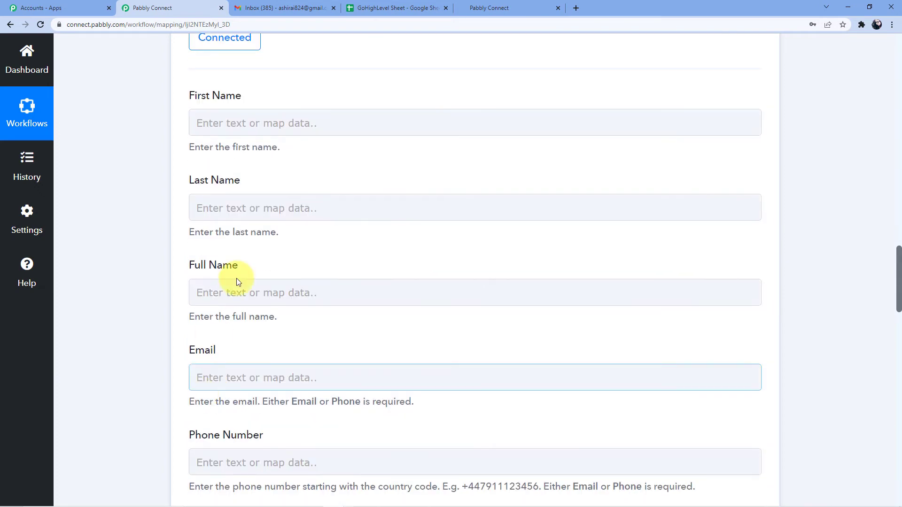
scroll(142, 328, "up", 14)
scroll(141, 328, "up", 7)
scroll(413, 266, "down", 5)
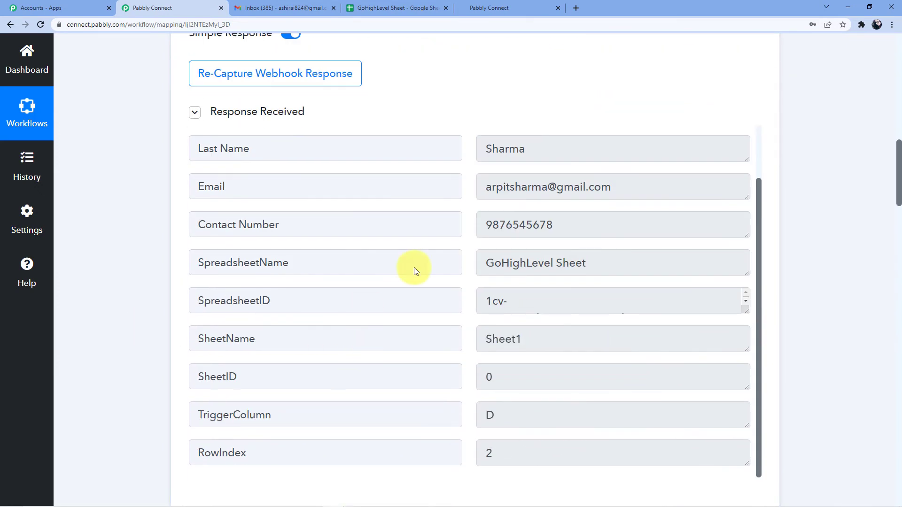
scroll(49, 335, "down", 15)
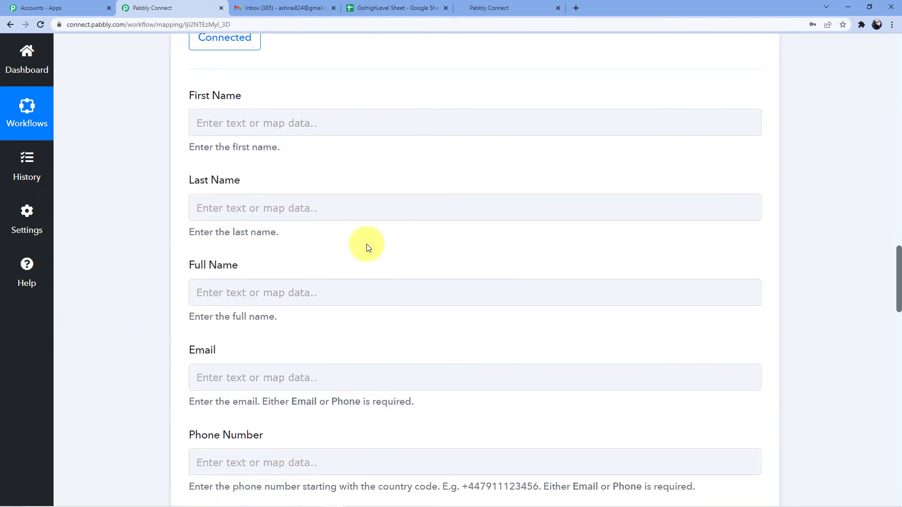
left_click(272, 125)
Step: Map the sheet's First Name and Last Name into the contact's First Name and Last Name fields
left_click(311, 224)
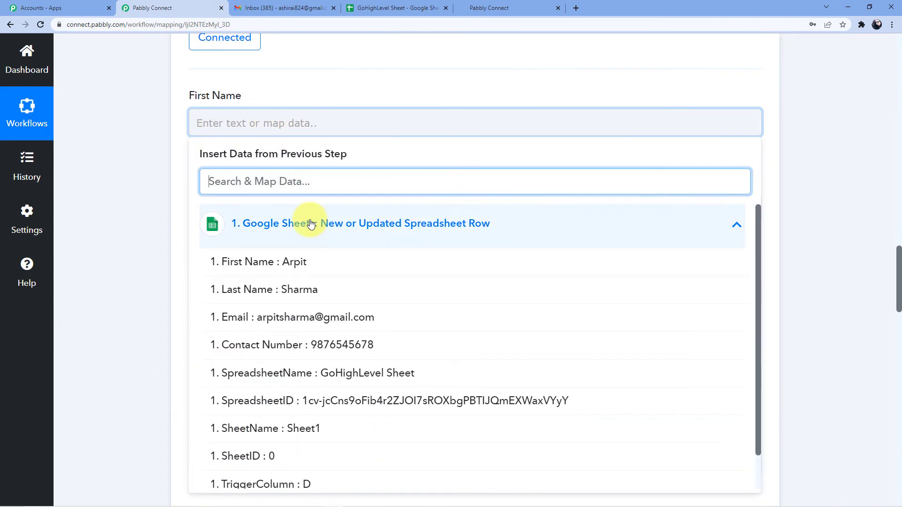
left_click(283, 262)
left_click(155, 178)
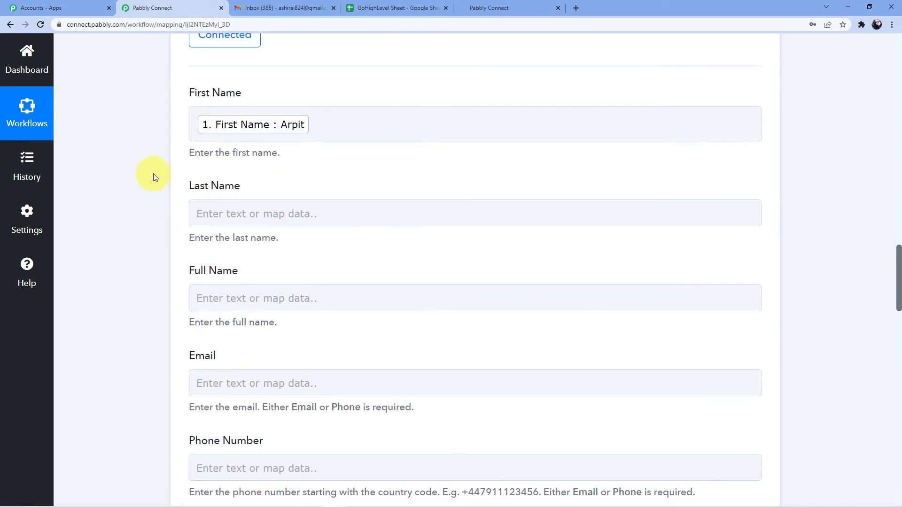
scroll(197, 154, "down", 2)
left_click(237, 121)
scroll(263, 173, "down", 1)
left_click(301, 178)
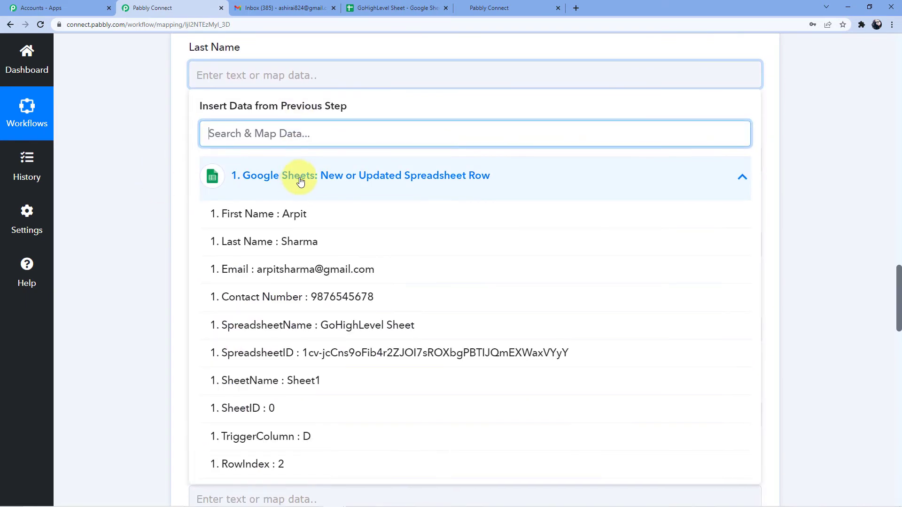
scroll(301, 182, "down", 1)
left_click(300, 191)
left_click(165, 209)
Step: Fill Full Name with the sheet's First Name followed by Last Name
scroll(166, 209, "up", 1)
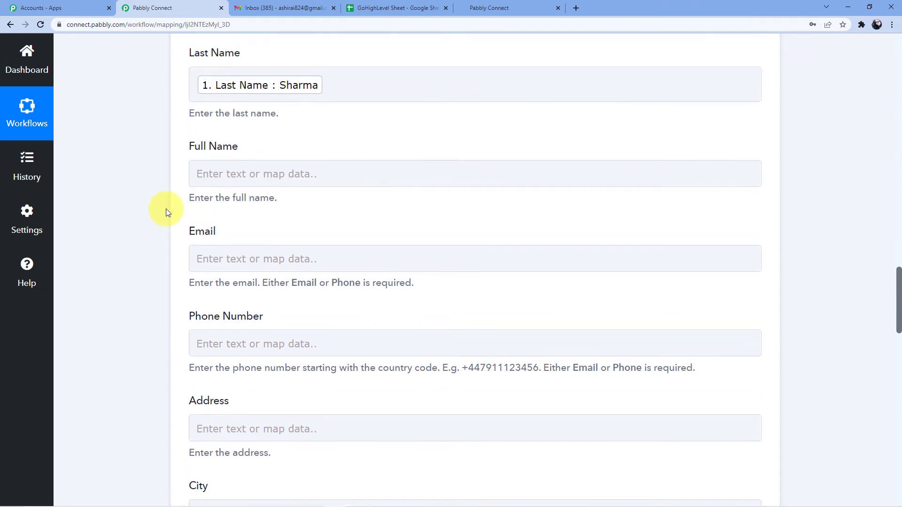
scroll(165, 208, "up", 1)
left_click(230, 222)
left_click(302, 310)
scroll(319, 263, "down", 2)
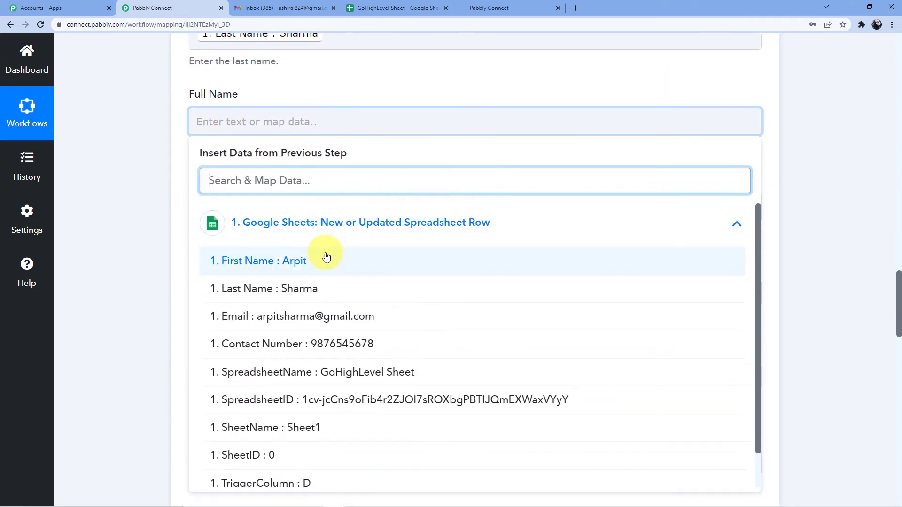
left_click(326, 259)
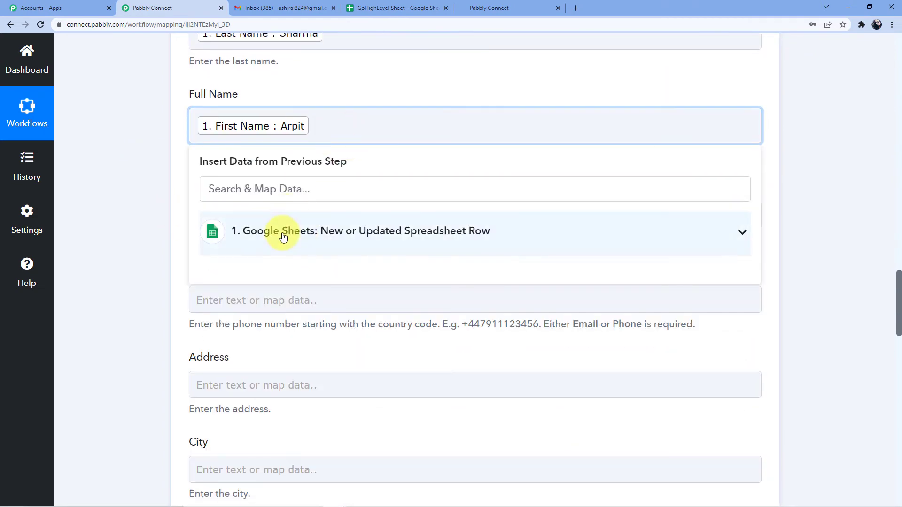
left_click(305, 232)
scroll(328, 247, "down", 1)
left_click(316, 252)
left_click(149, 201)
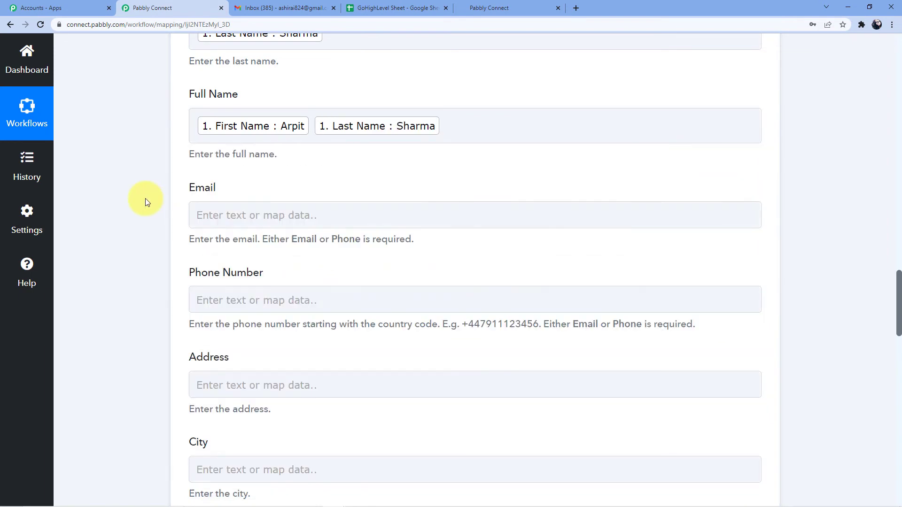
Step: Map the sheet's Email into the contact's Email field
left_click(219, 207)
scroll(320, 197, "down", 3)
left_click(313, 174)
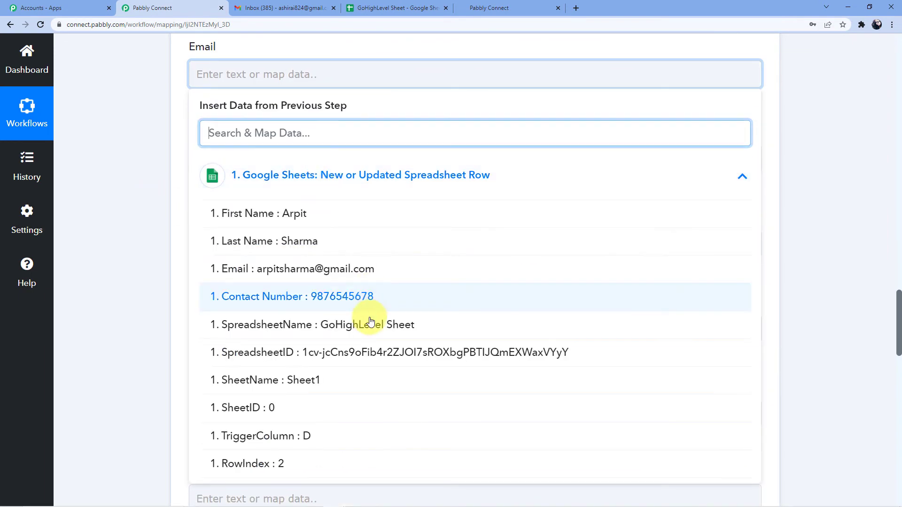
scroll(362, 312, "down", 2)
left_click(336, 184)
left_click(163, 272)
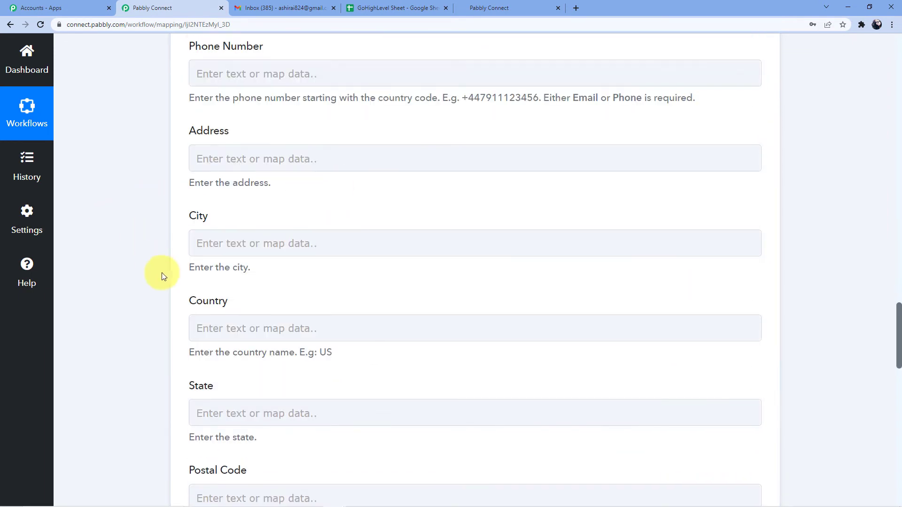
Step: Map the sheet's Contact Number into Phone Number and look over the completed mappings
scroll(162, 272, "up", 4)
left_click(203, 307)
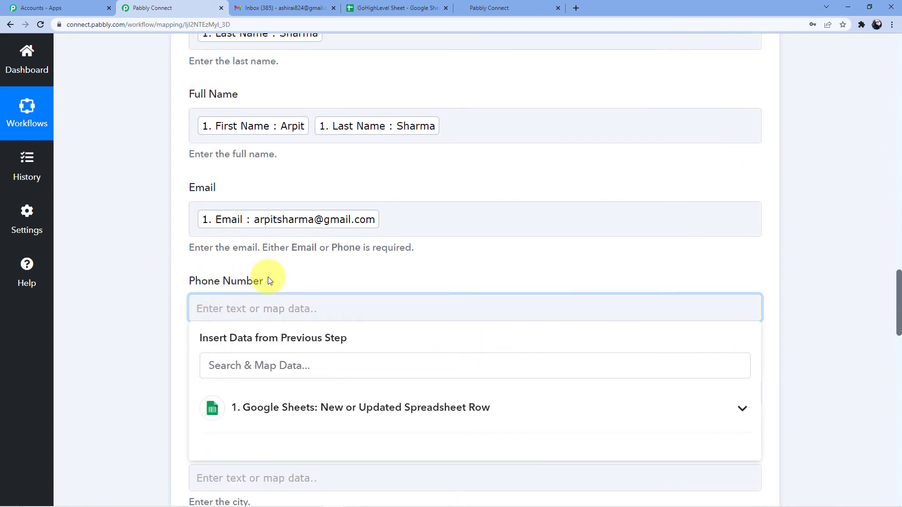
scroll(271, 281, "down", 2)
left_click(272, 303)
scroll(301, 263, "down", 3)
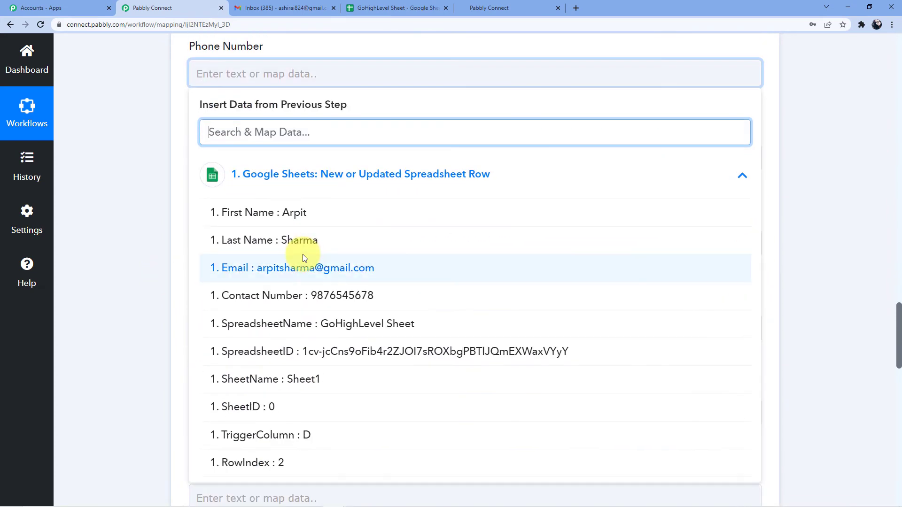
left_click(326, 301)
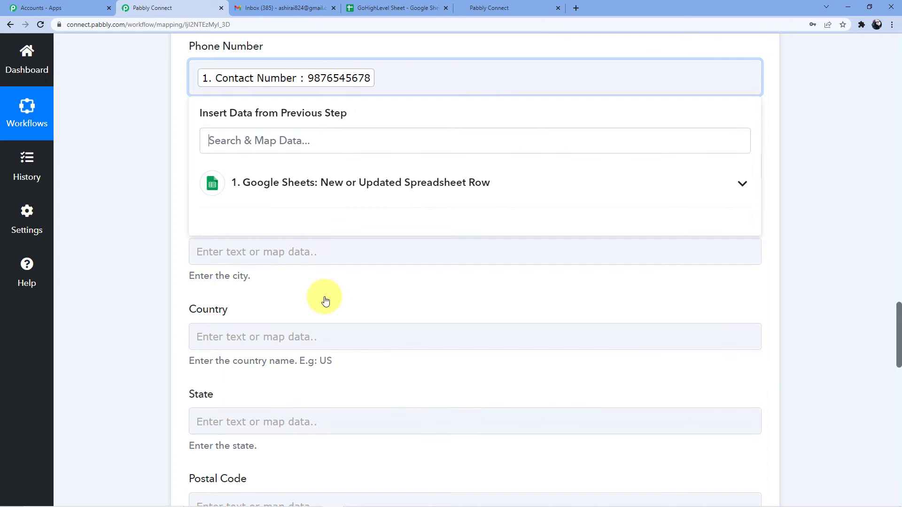
left_click(162, 284)
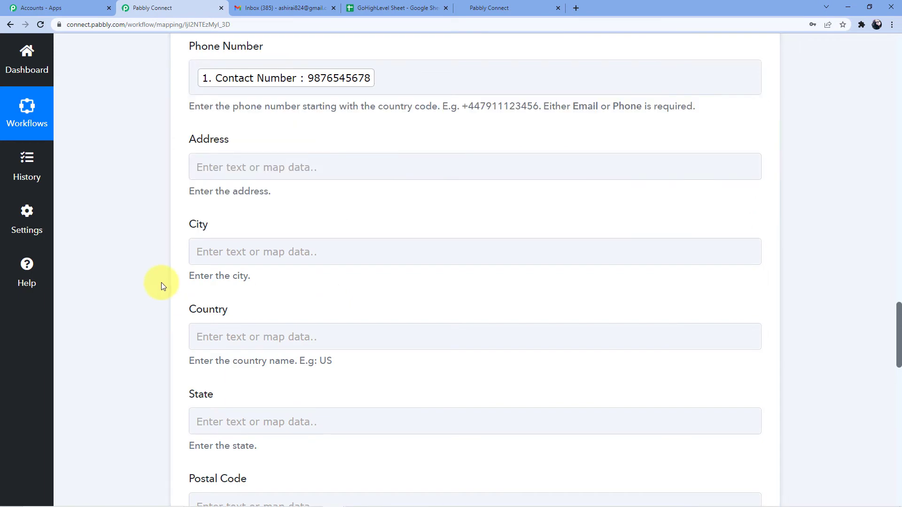
scroll(149, 235, "down", 2)
scroll(143, 270, "up", 3)
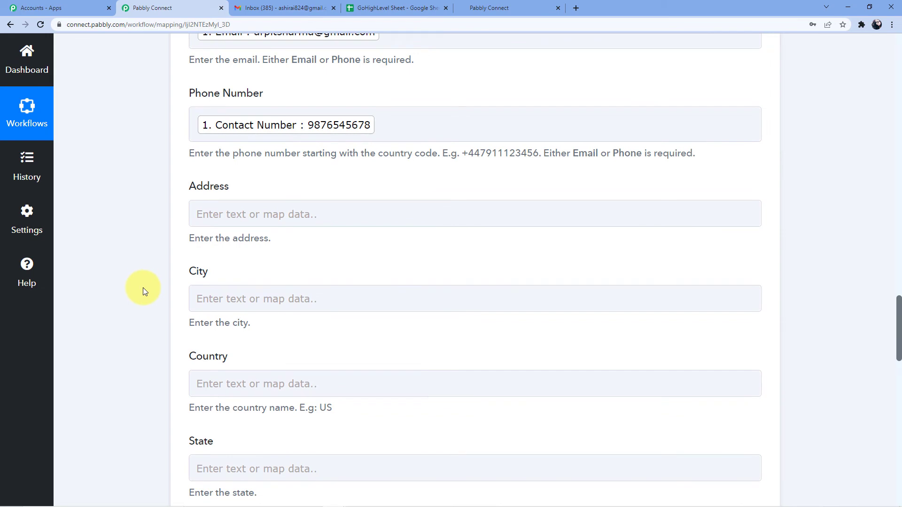
scroll(143, 287, "up", 7)
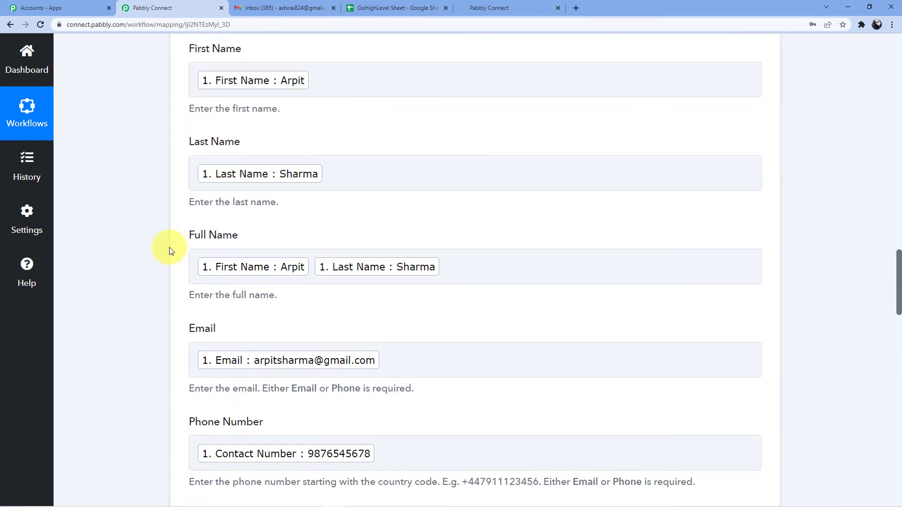
scroll(148, 211, "up", 2)
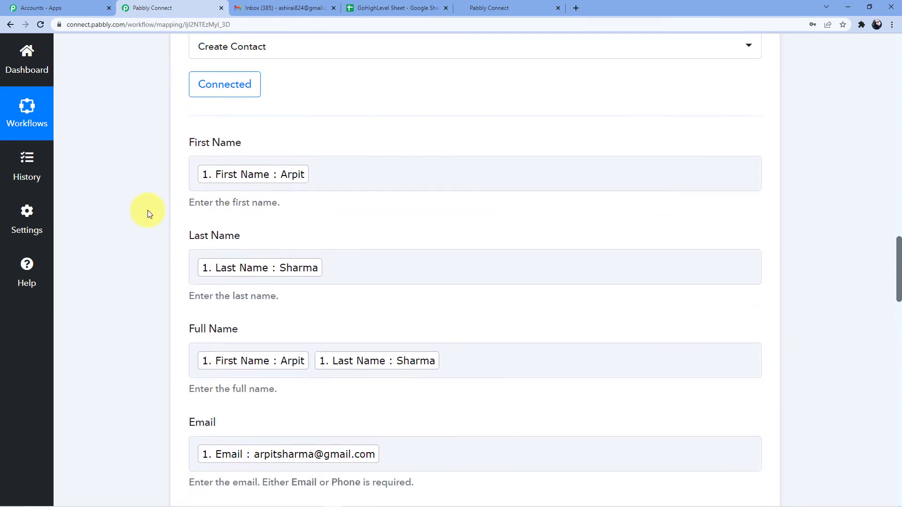
scroll(148, 210, "down", 10)
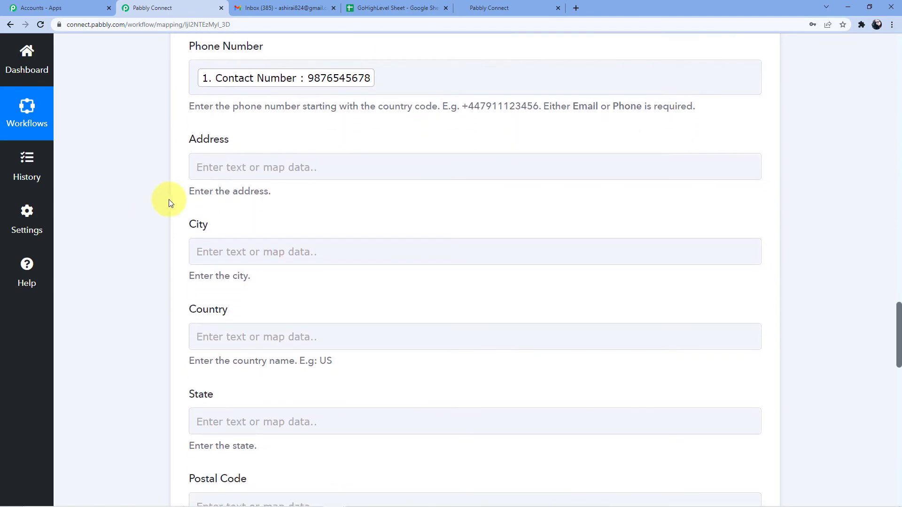
scroll(208, 230, "down", 3)
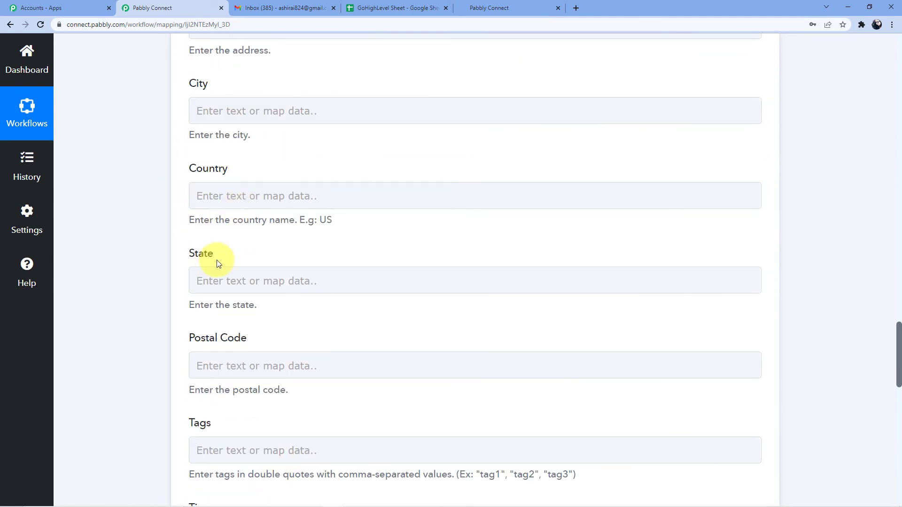
scroll(220, 254, "down", 3)
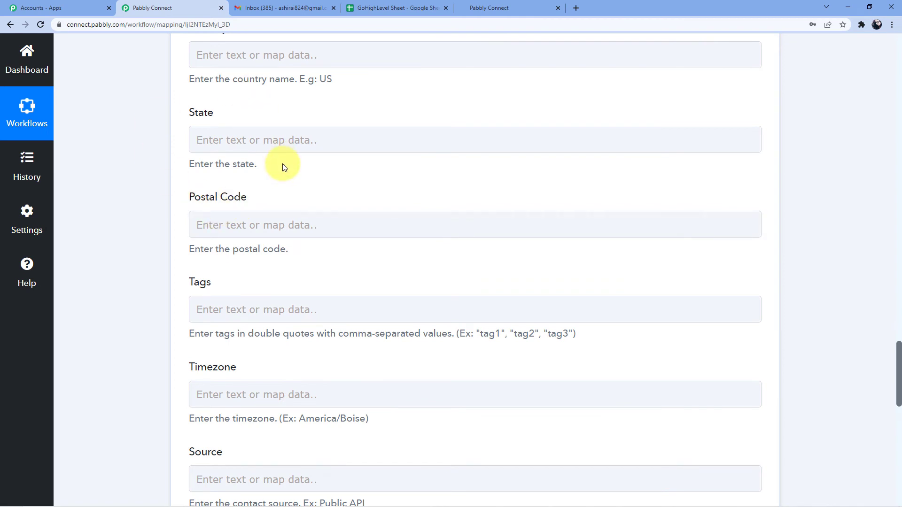
scroll(283, 165, "down", 5)
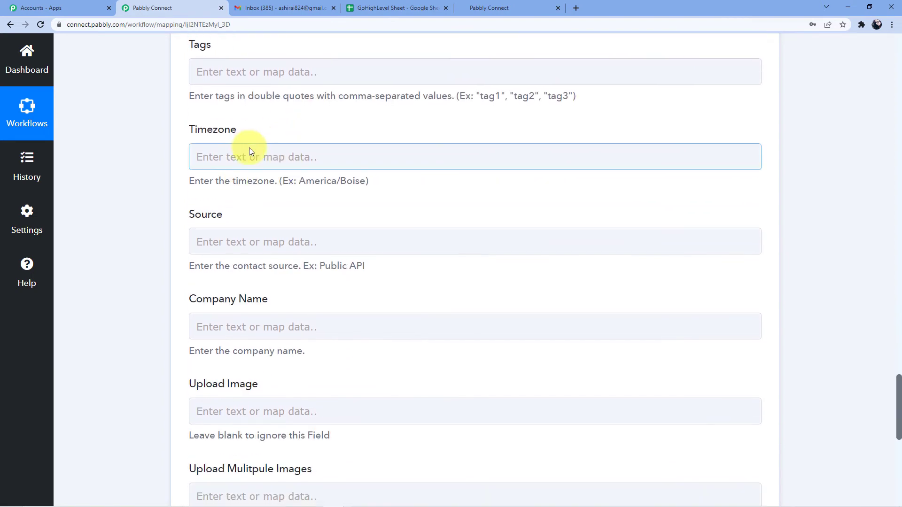
scroll(249, 148, "down", 7)
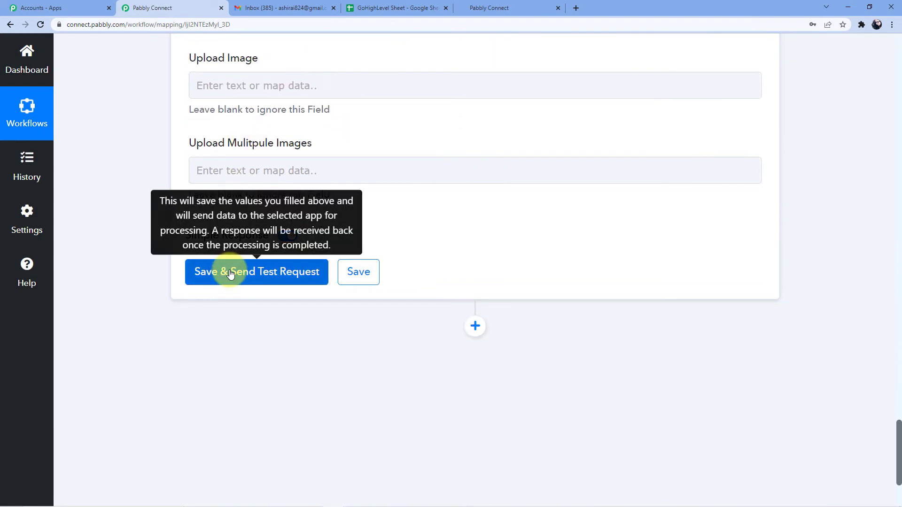
Step: Save the action, send a test contact to HighLevel, and review the returned contact details
left_click(230, 275)
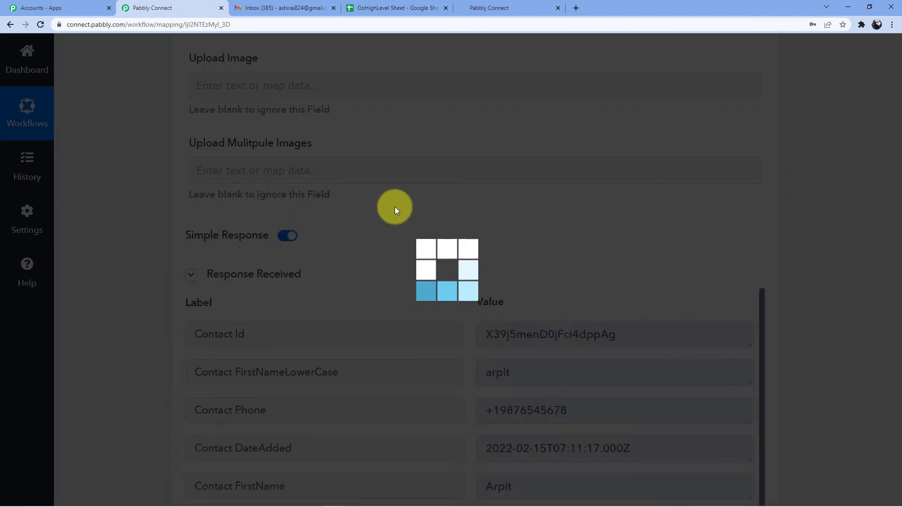
scroll(395, 206, "down", 2)
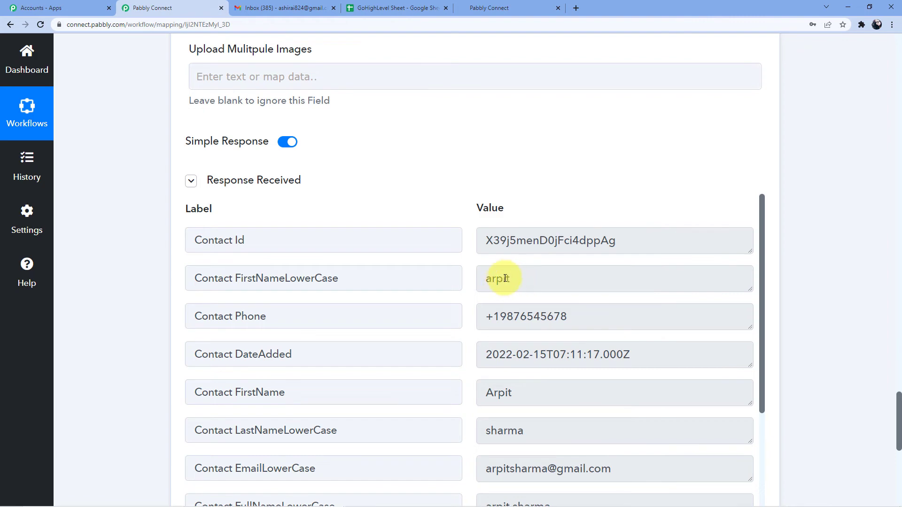
scroll(504, 278, "up", 3)
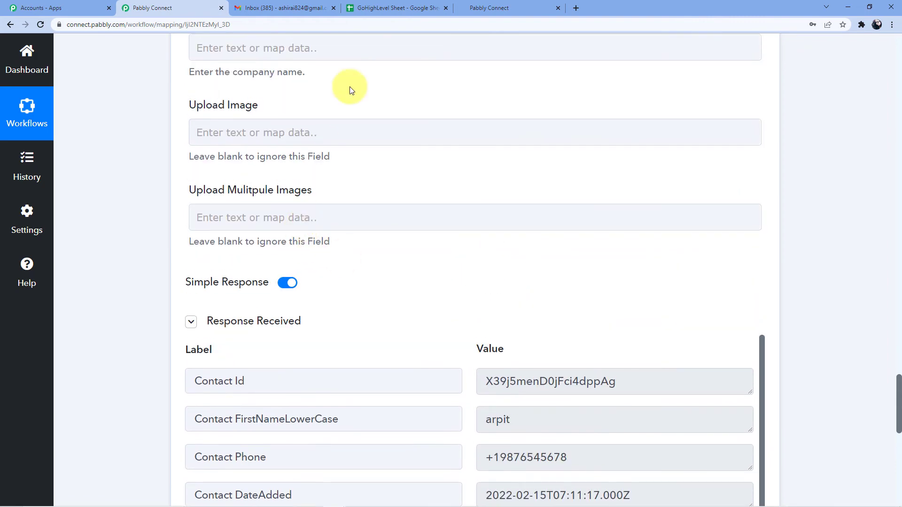
left_click(484, 6)
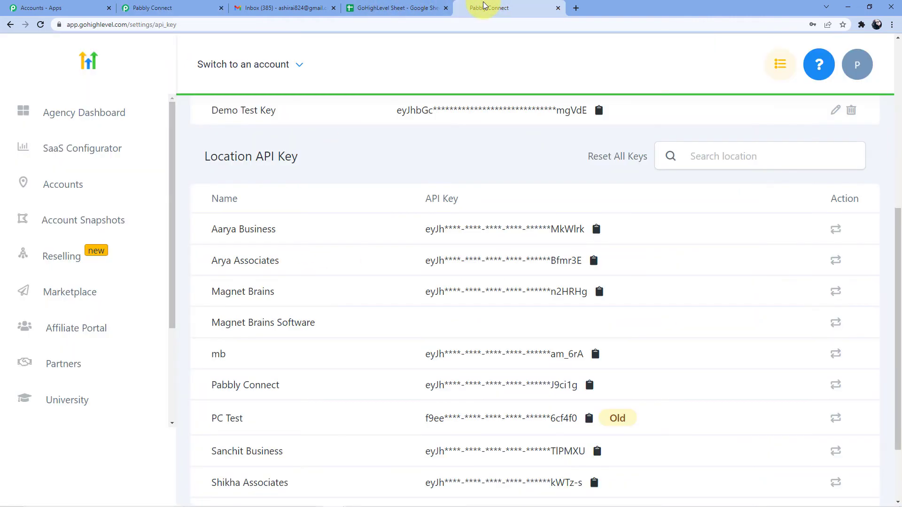
Step: Open Arya Associates from the Accounts list and switch into that sub-account
left_click(73, 191)
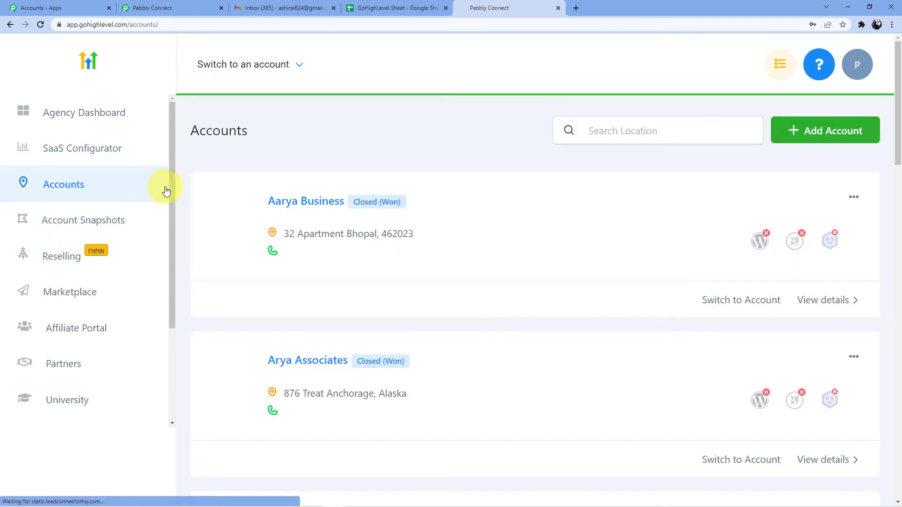
left_click(308, 361)
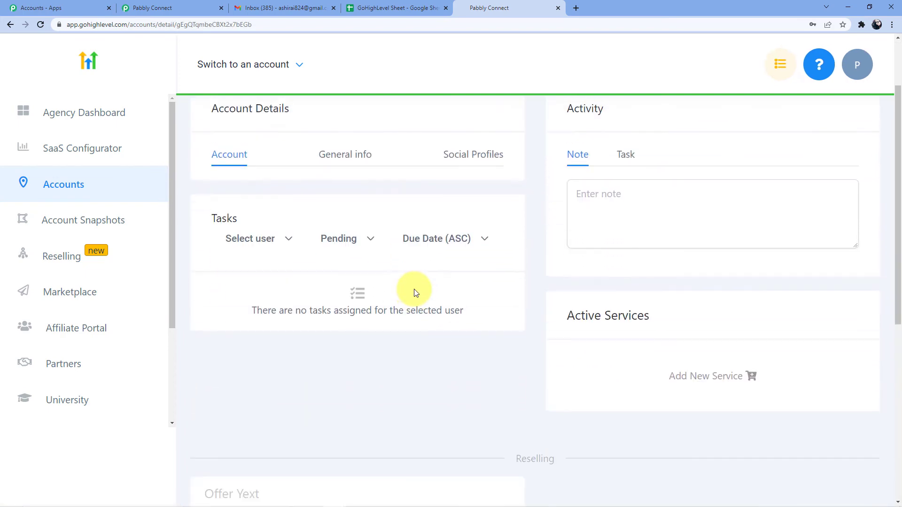
scroll(338, 306, "down", 7)
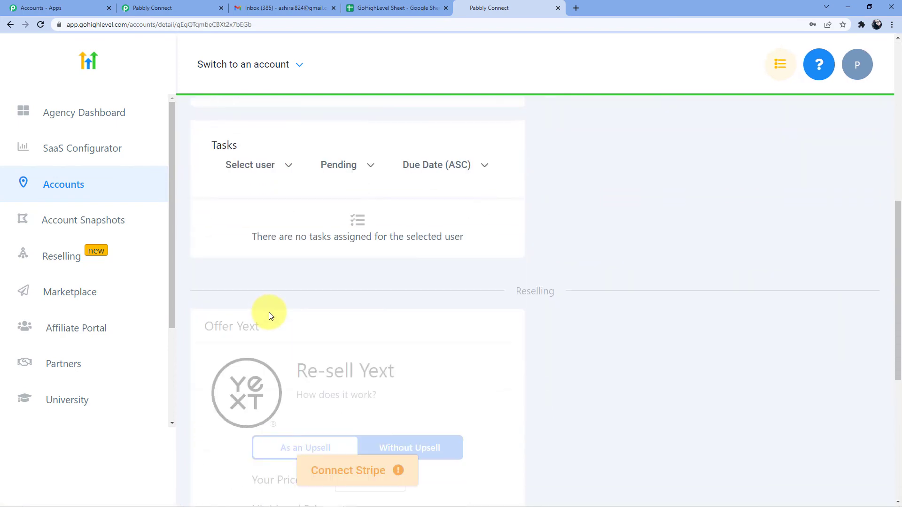
scroll(101, 281, "down", 3)
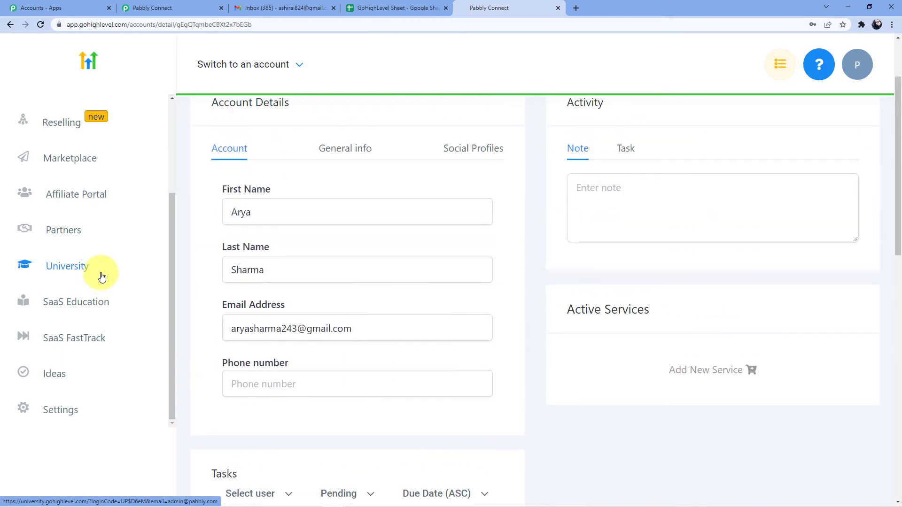
scroll(350, 241, "down", 2)
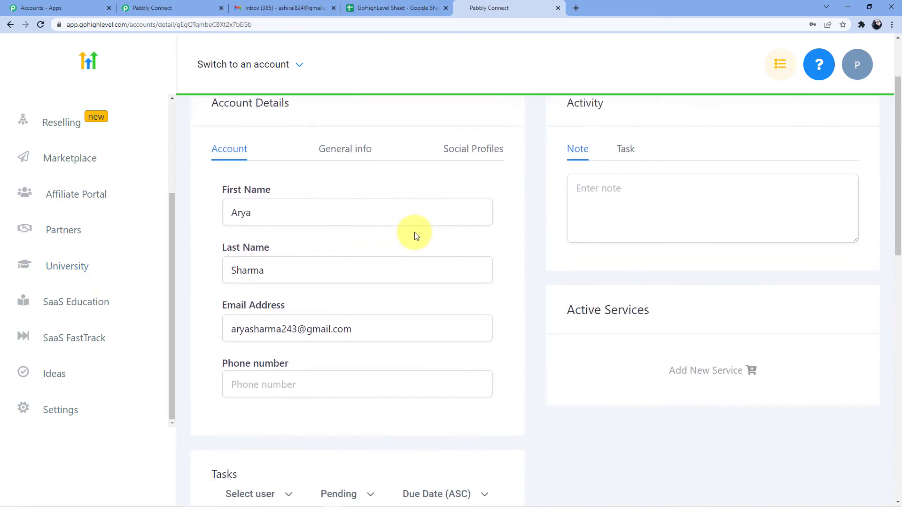
scroll(415, 235, "up", 2)
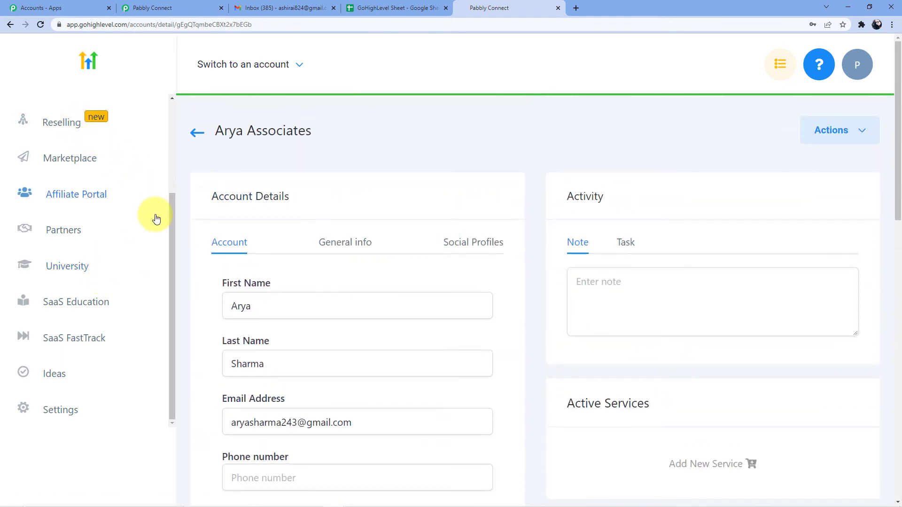
scroll(173, 169, "up", 3)
left_click(301, 71)
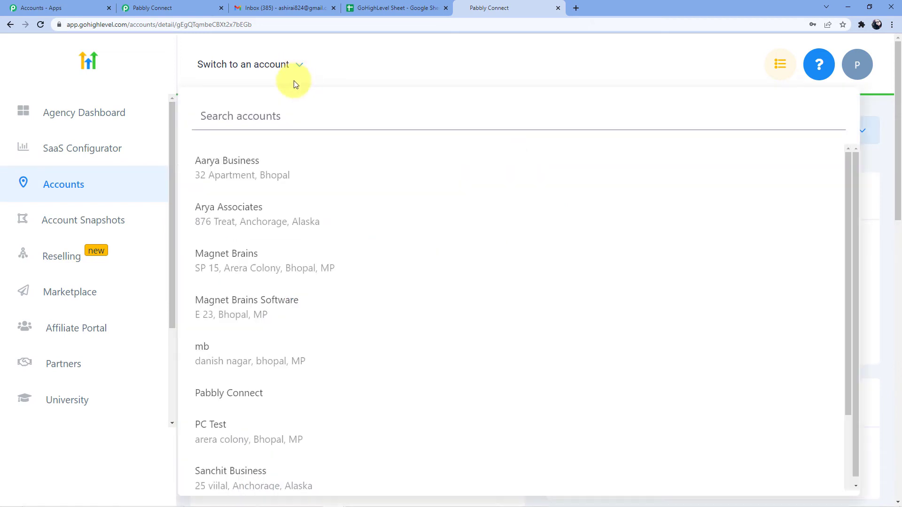
left_click(249, 213)
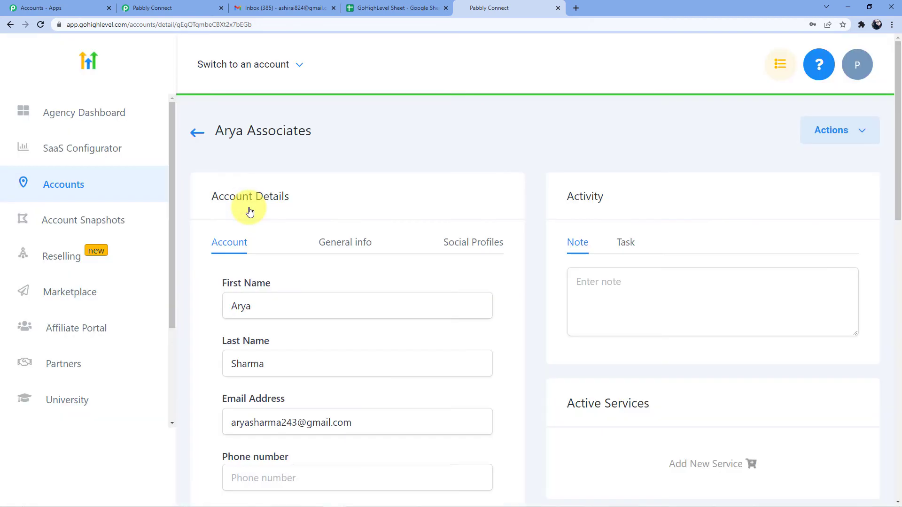
Step: Expand Contacts in the sidebar and open the full contact list
scroll(131, 227, "down", 3)
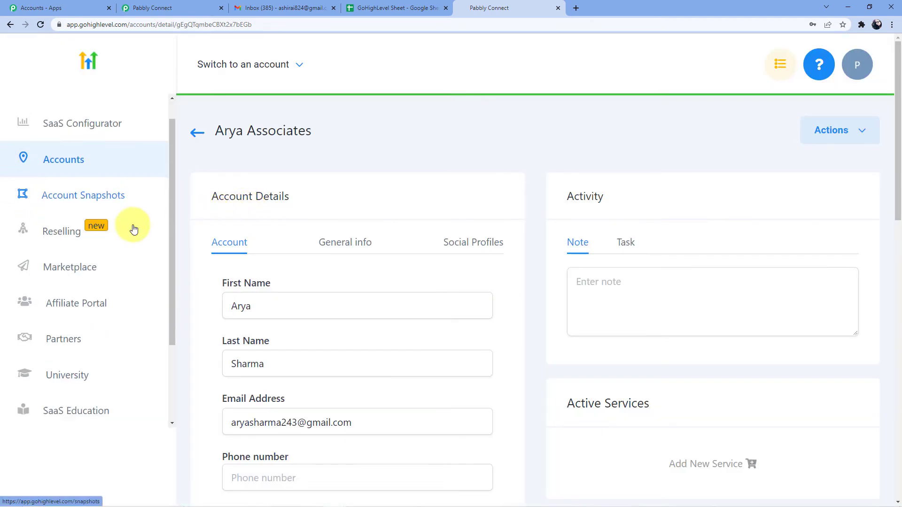
scroll(133, 227, "up", 3)
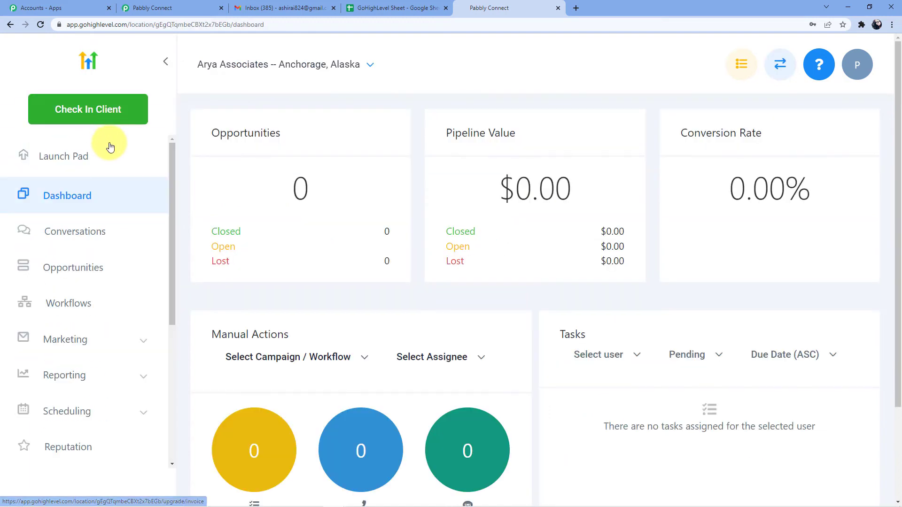
scroll(117, 185, "down", 3)
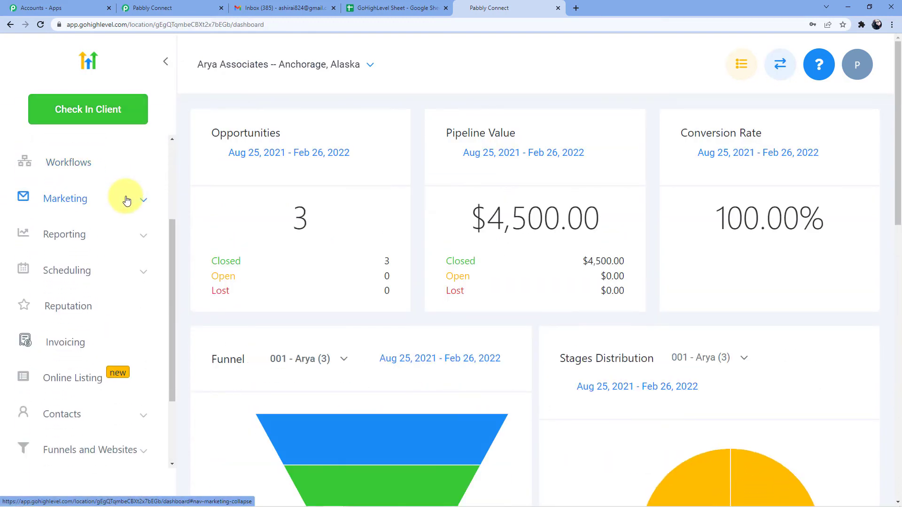
left_click(92, 203)
scroll(91, 201, "down", 1)
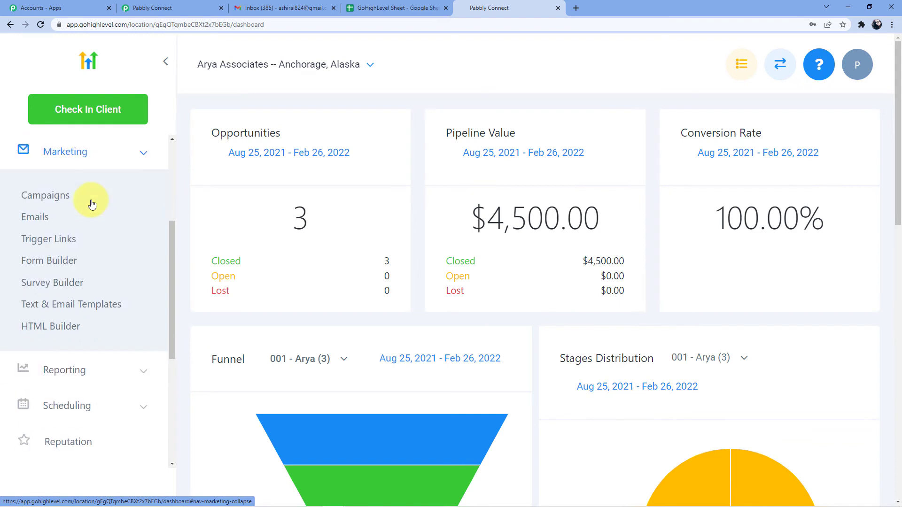
left_click(100, 165)
scroll(105, 191, "down", 1)
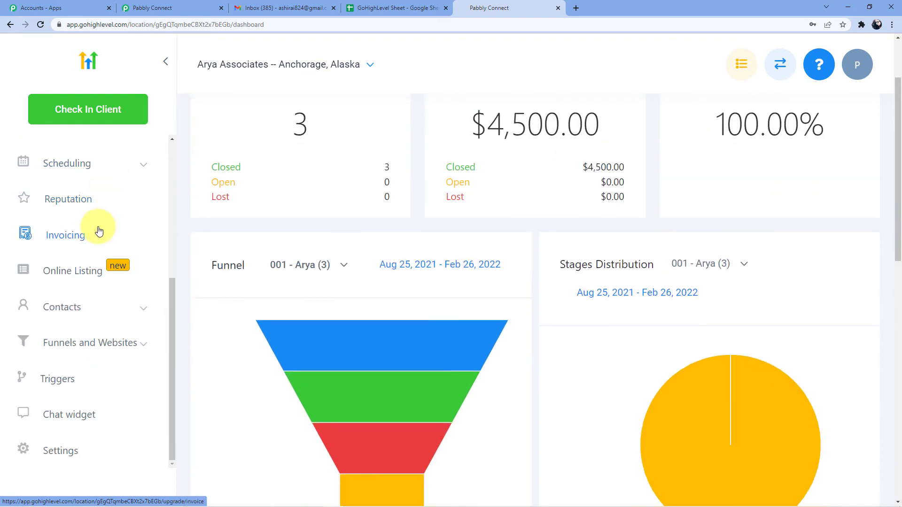
left_click(86, 308)
scroll(117, 218, "down", 1)
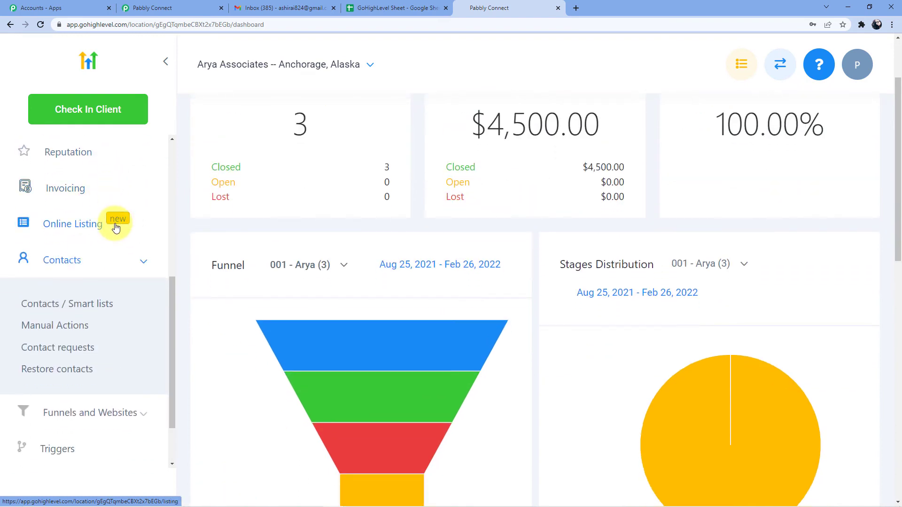
left_click(75, 306)
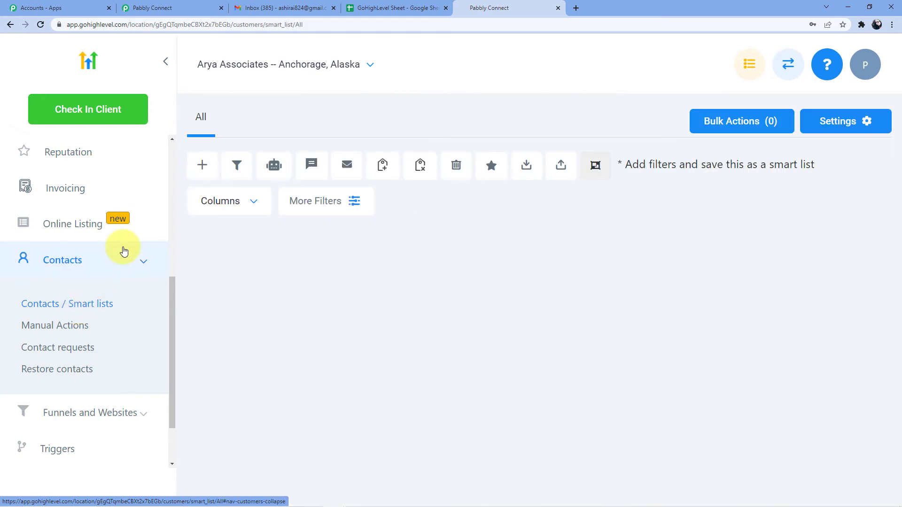
Step: Reload the Arya Associates contact list, check the new top contact, and return to GoHighLevel Sheet
scroll(324, 235, "down", 2)
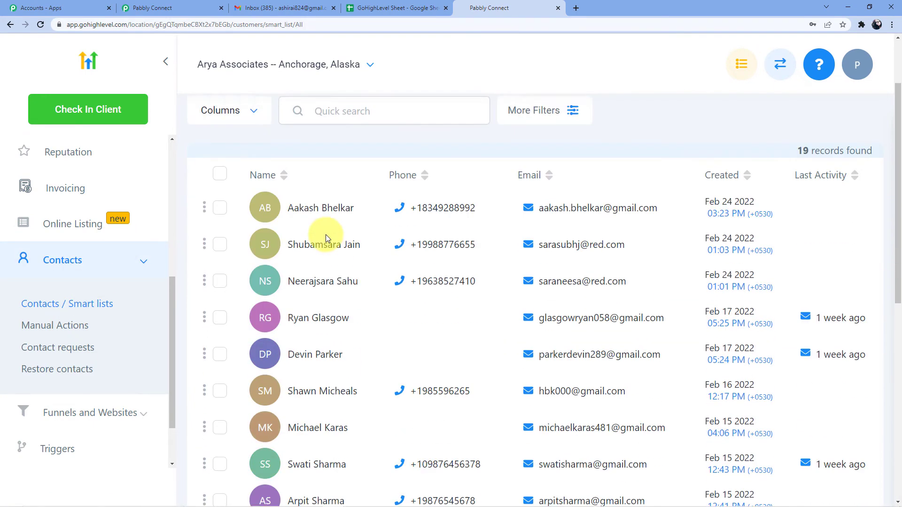
scroll(332, 263, "up", 2)
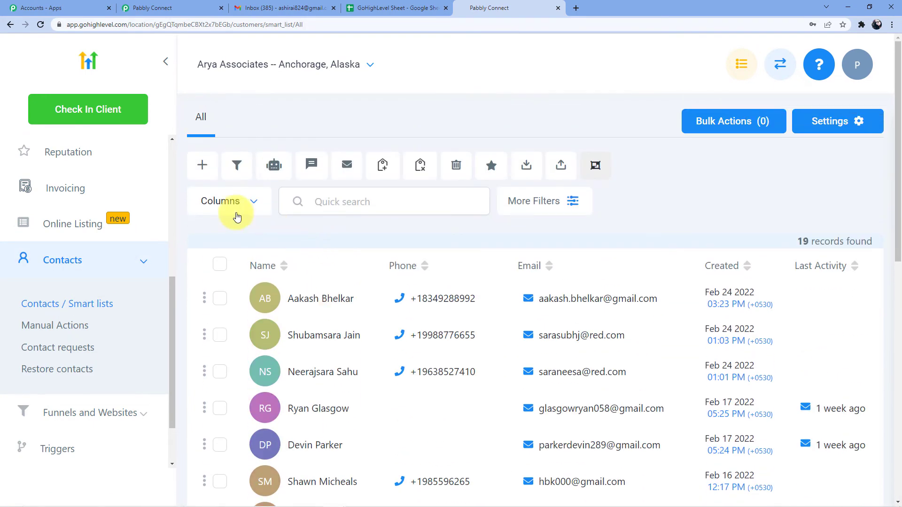
left_click(41, 26)
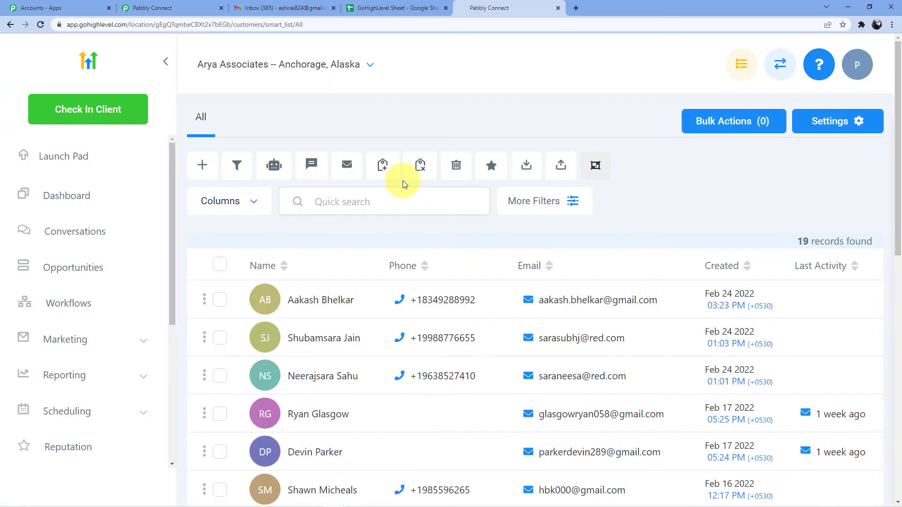
scroll(401, 180, "down", 3)
scroll(382, 202, "up", 3)
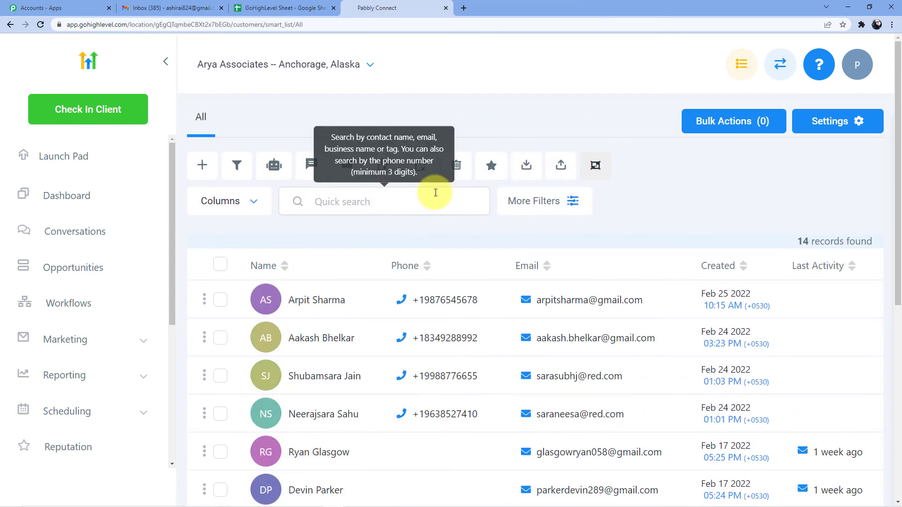
scroll(434, 192, "down", 3)
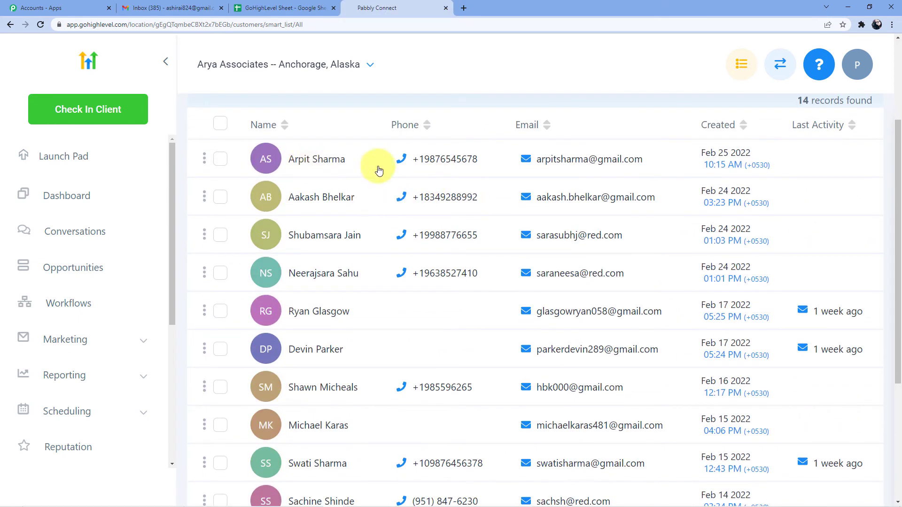
mouse_move(420, 162)
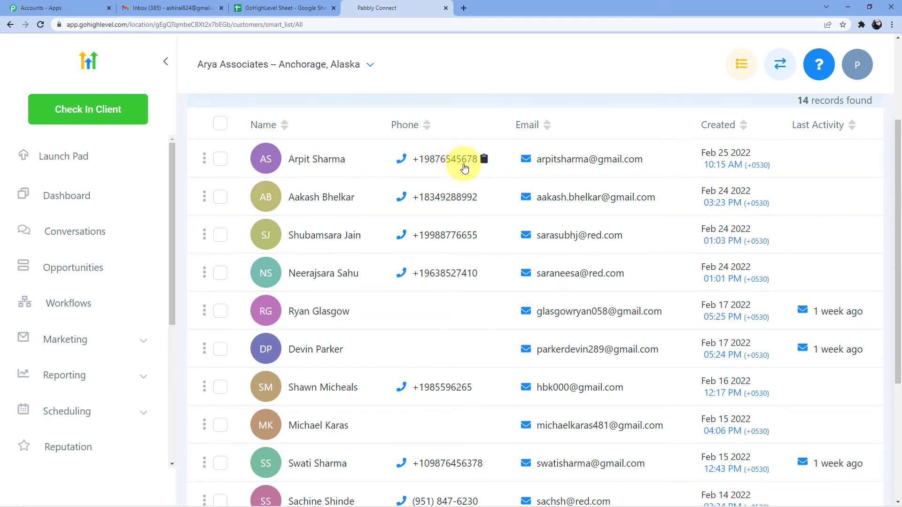
mouse_move(540, 174)
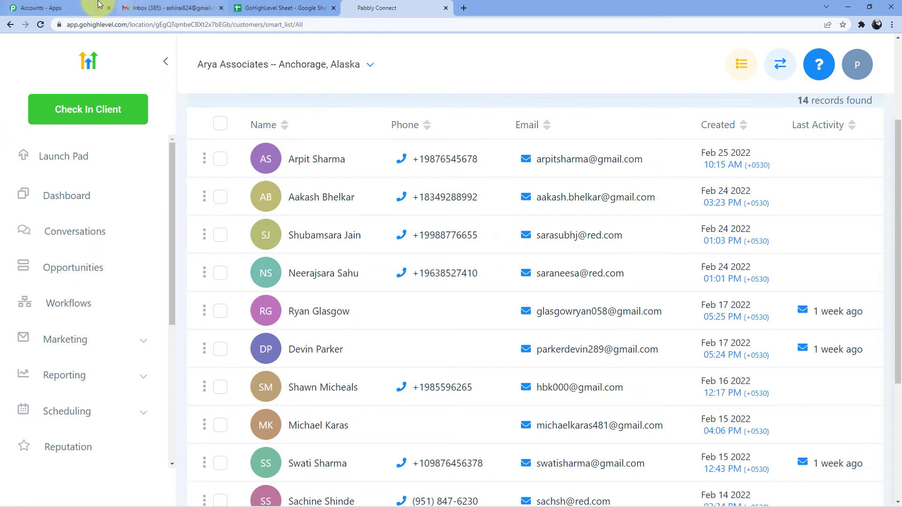
left_click(283, 5)
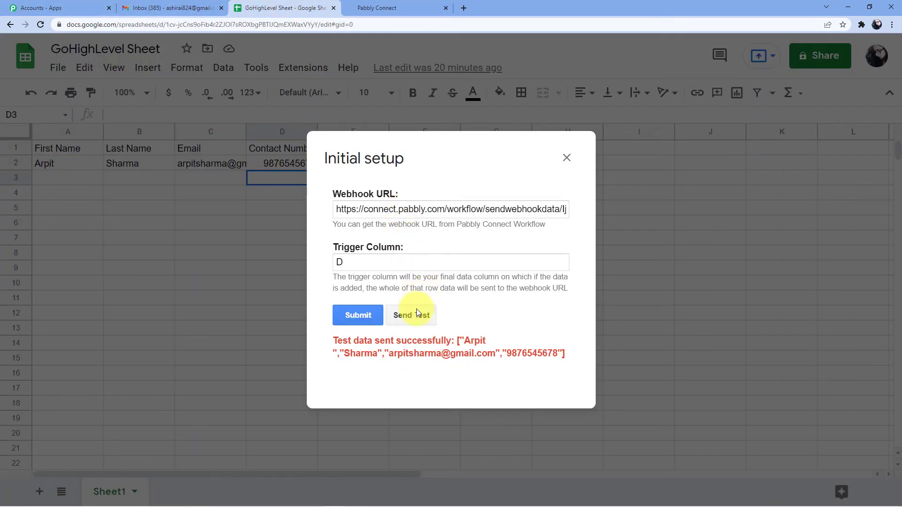
Step: Dismiss the setup dialog, select cell A3 on the first empty row, and open Extensions
left_click(576, 165)
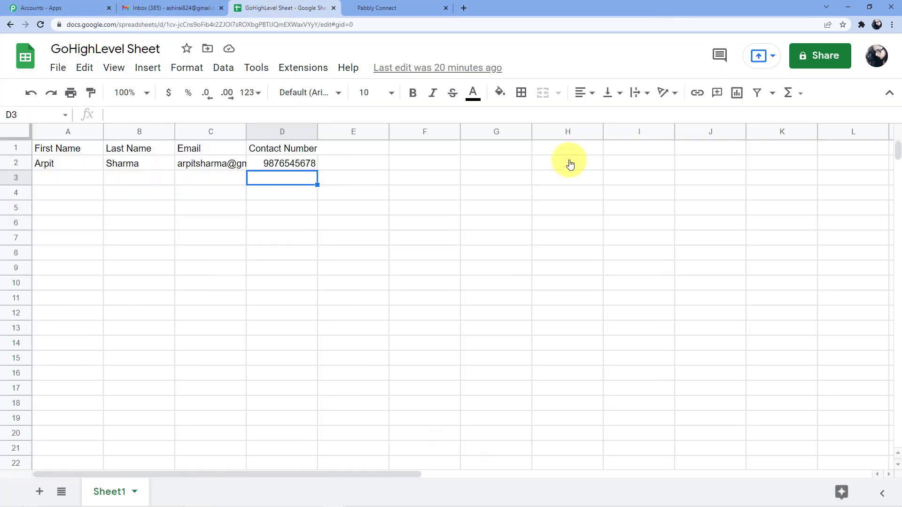
left_click(68, 180)
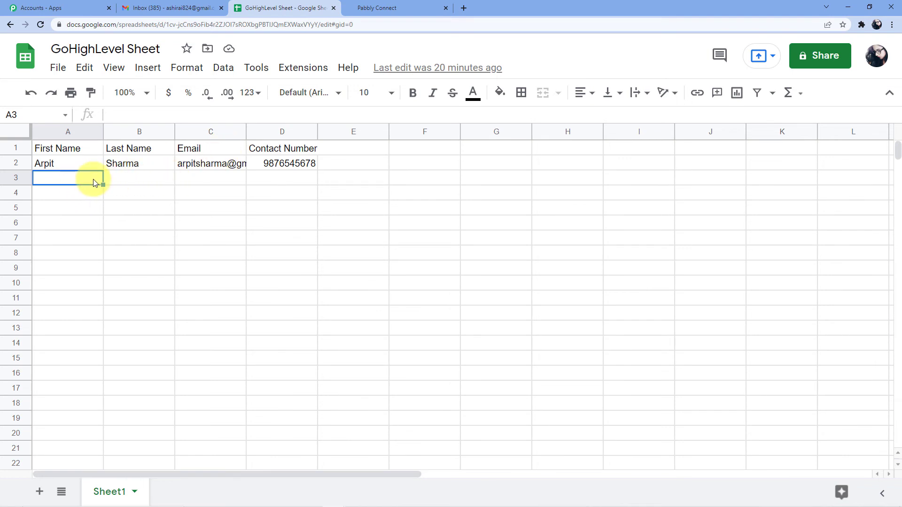
left_click(120, 178)
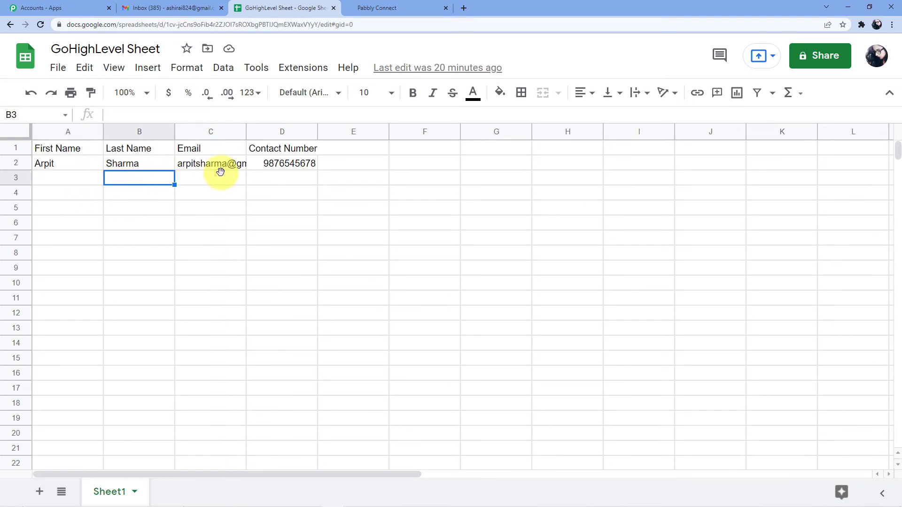
left_click(220, 177)
left_click(265, 182)
left_click(235, 193)
left_click(91, 192)
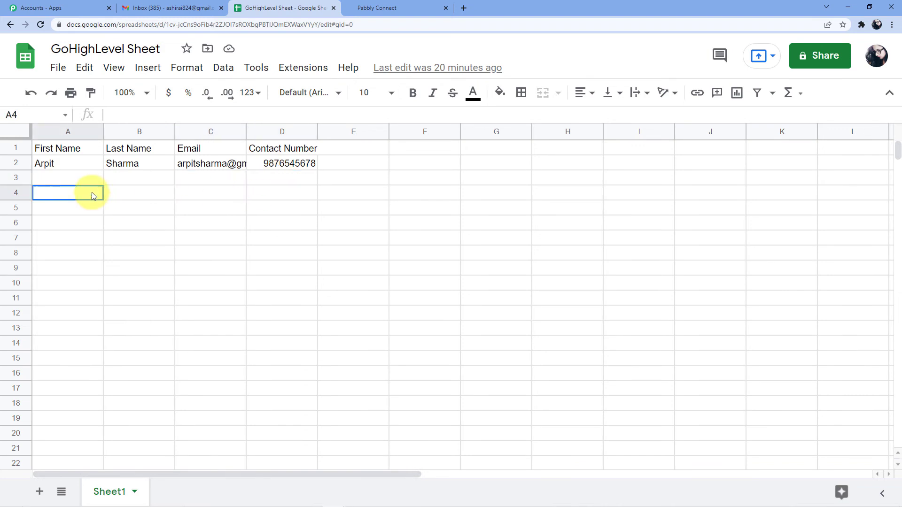
left_click(89, 175)
left_click(132, 177)
left_click(261, 183)
left_click(97, 176)
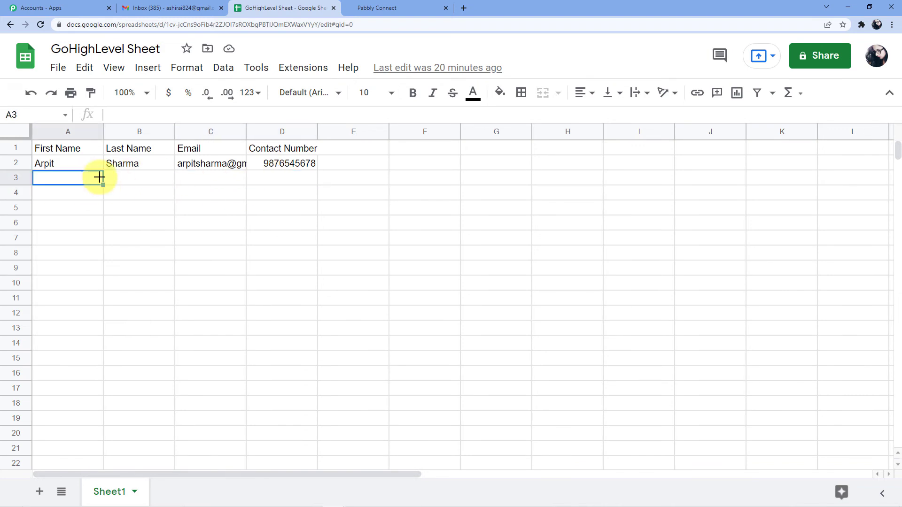
left_click(292, 71)
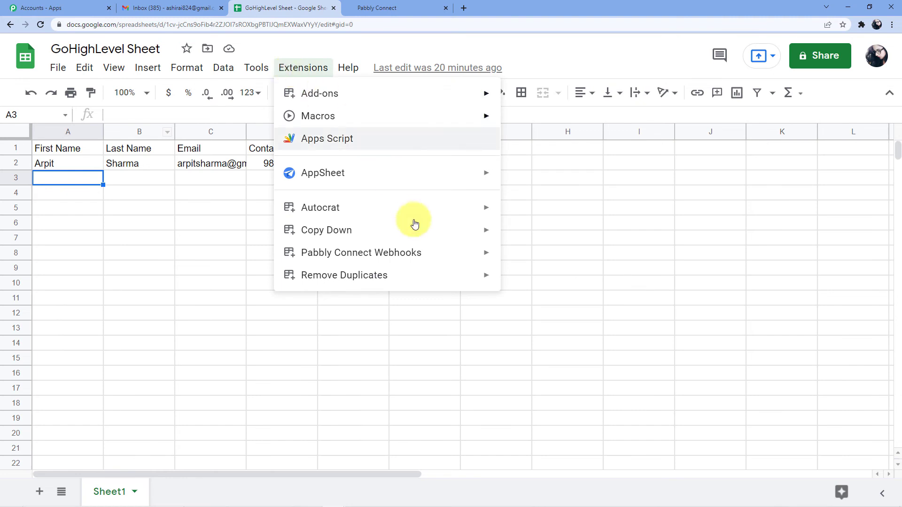
Step: Turn on Send On Event in Pabbly Connect Webhooks and confirm it is checked
mouse_move(433, 251)
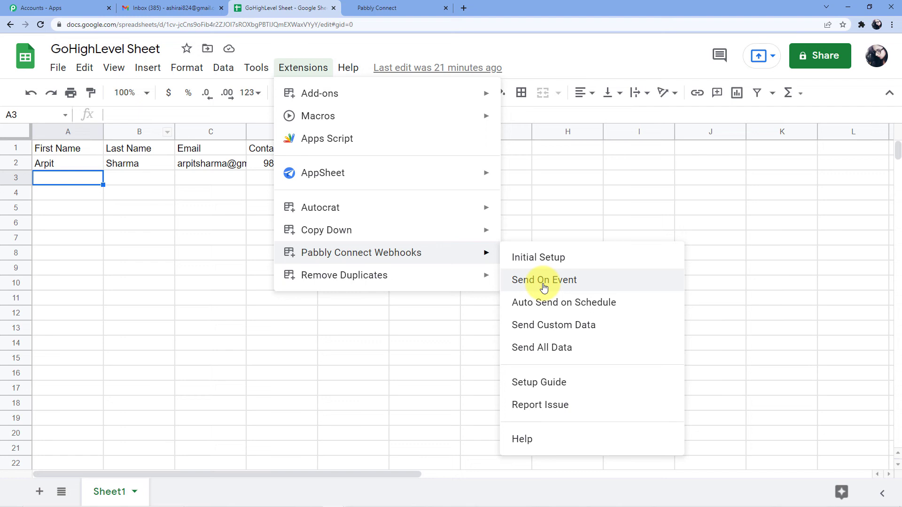
left_click(538, 284)
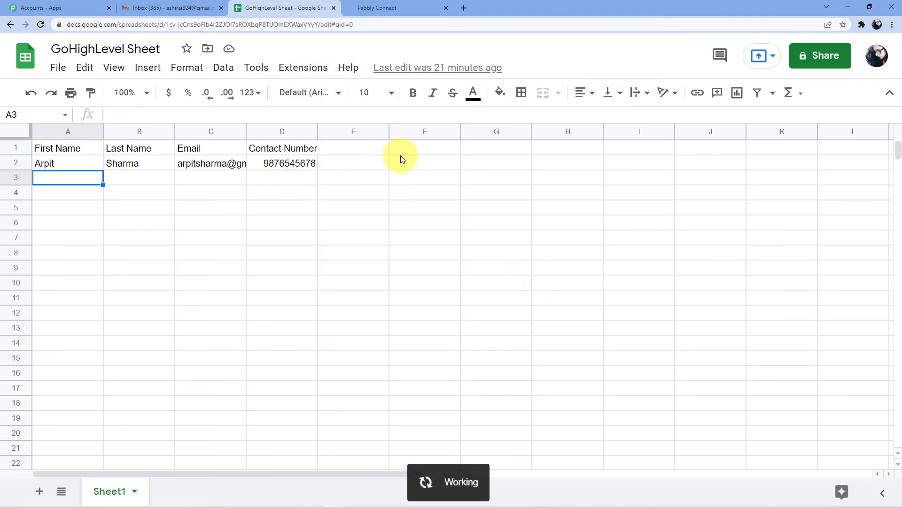
left_click(312, 69)
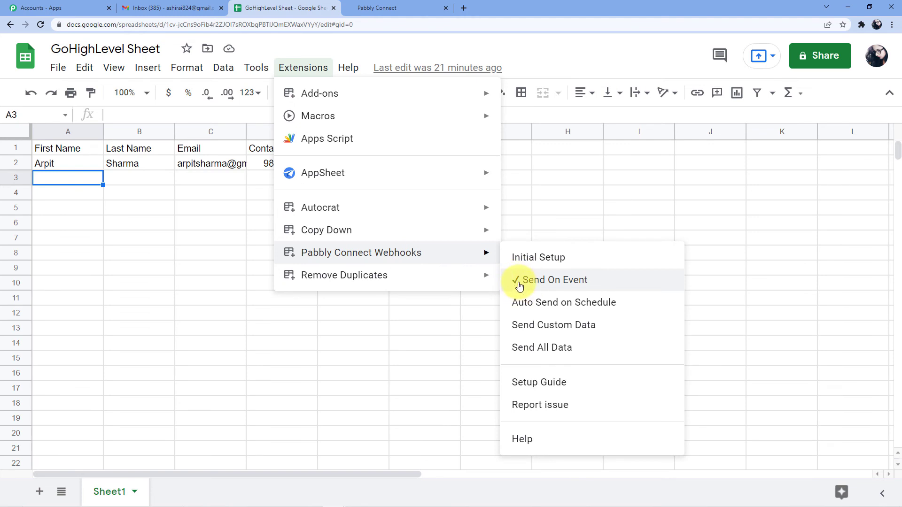
left_click(517, 203)
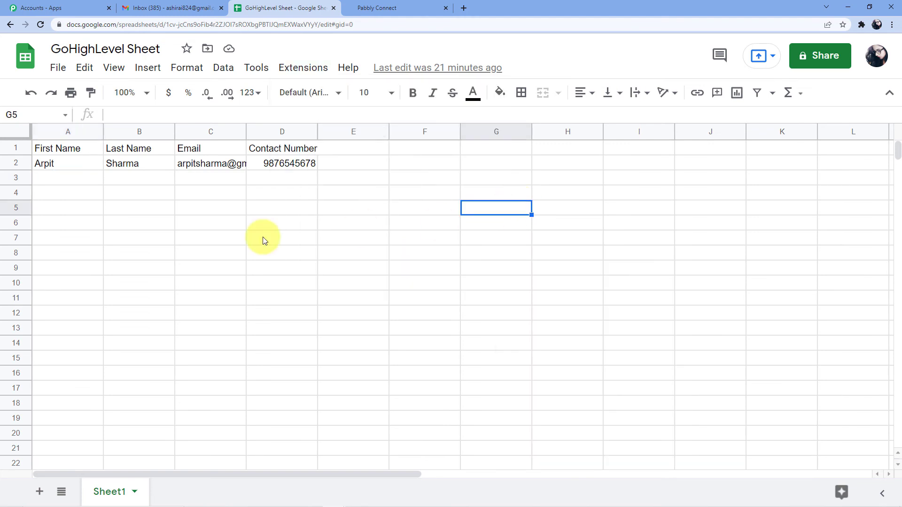
Step: Enter the contact's first name, last name and email address in A3, B3 and C3
left_click(82, 184)
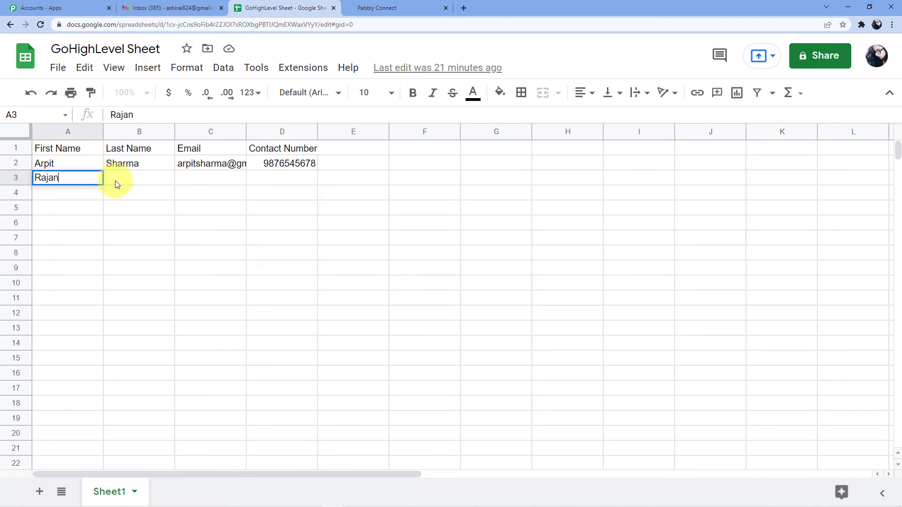
left_click(123, 179)
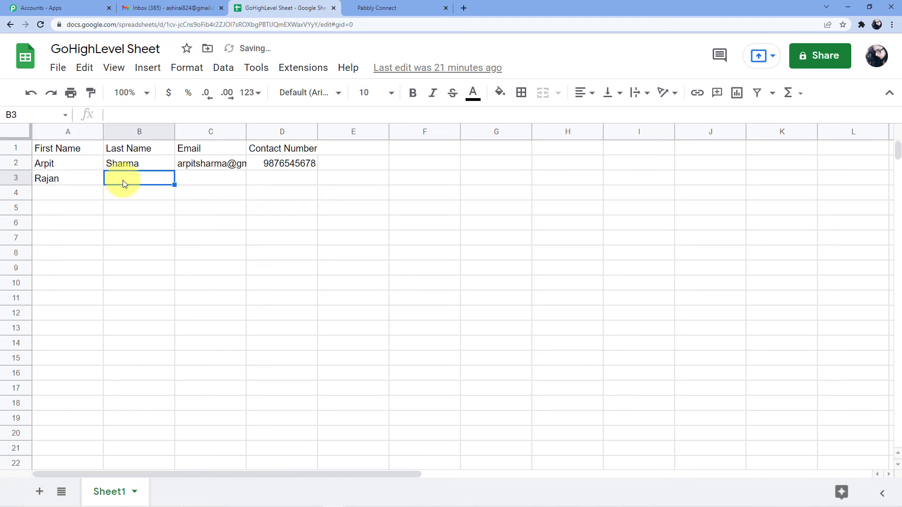
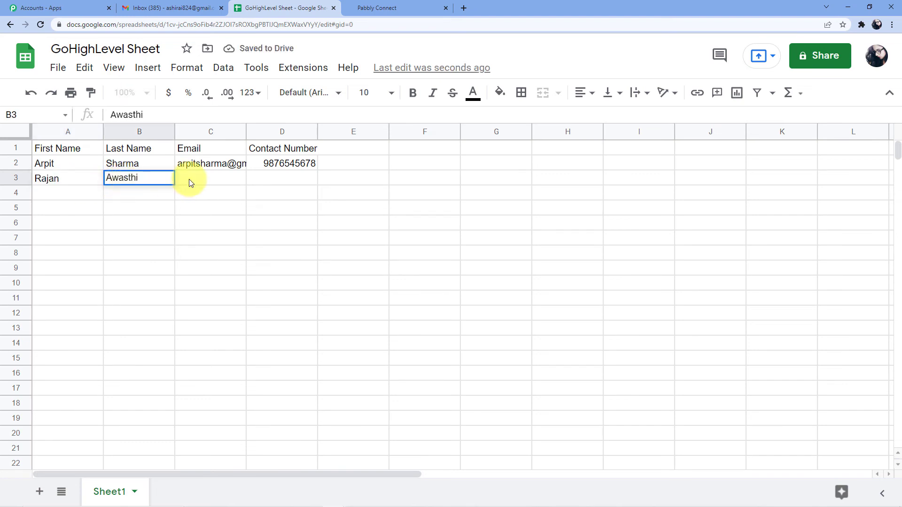
left_click(190, 178)
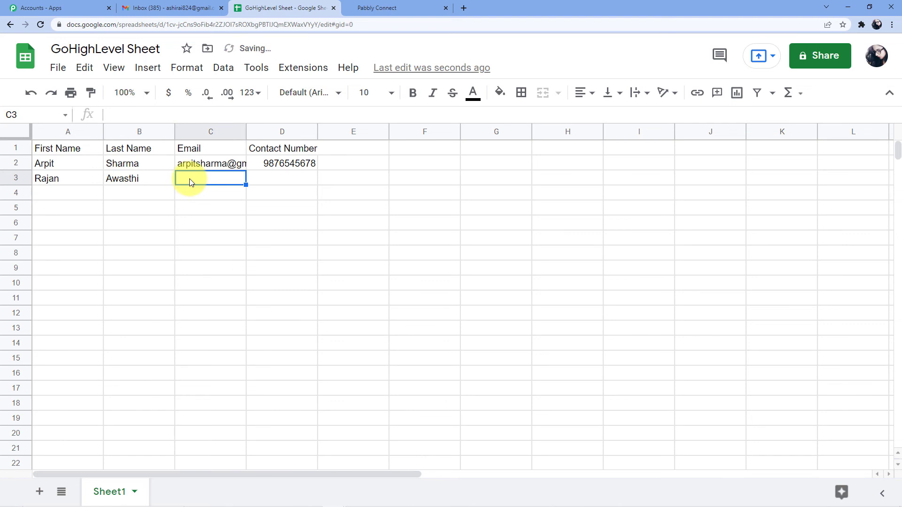
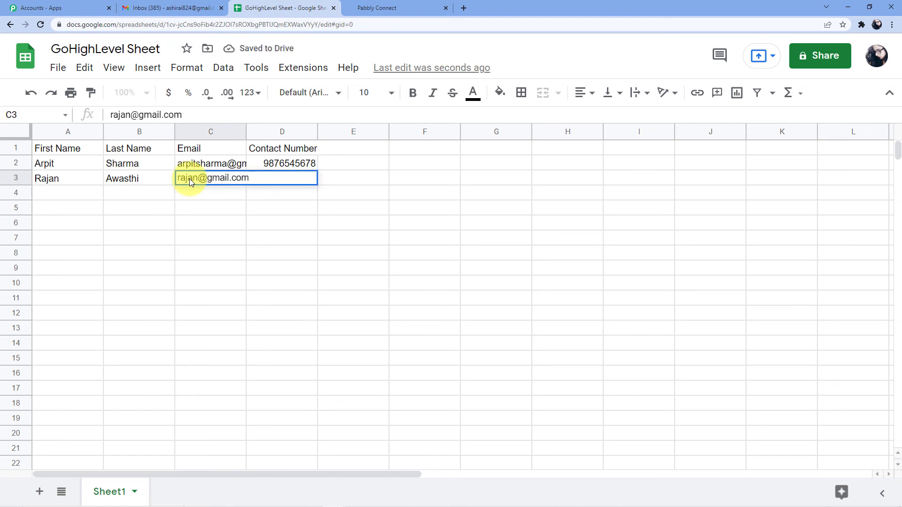
left_click(331, 148)
Step: Enter the contact's phone number in cell D3 and commit it
left_click(291, 179)
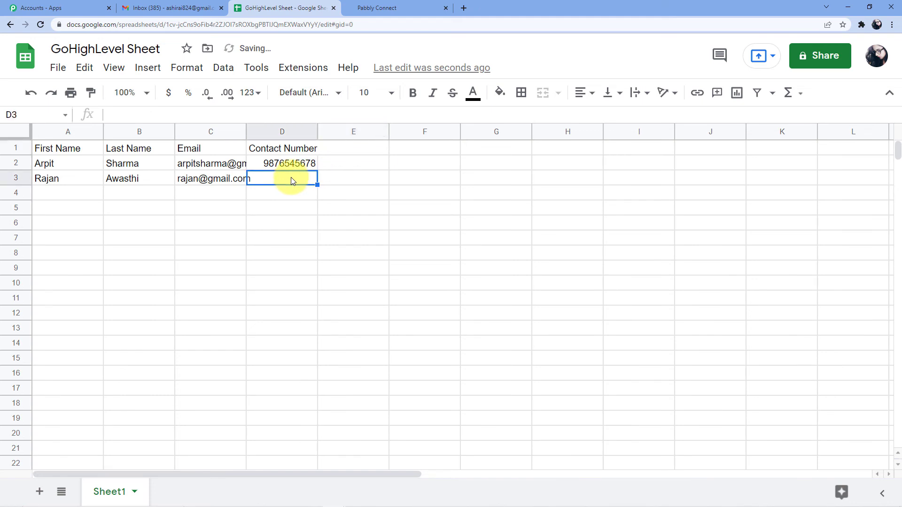
double_click(291, 178)
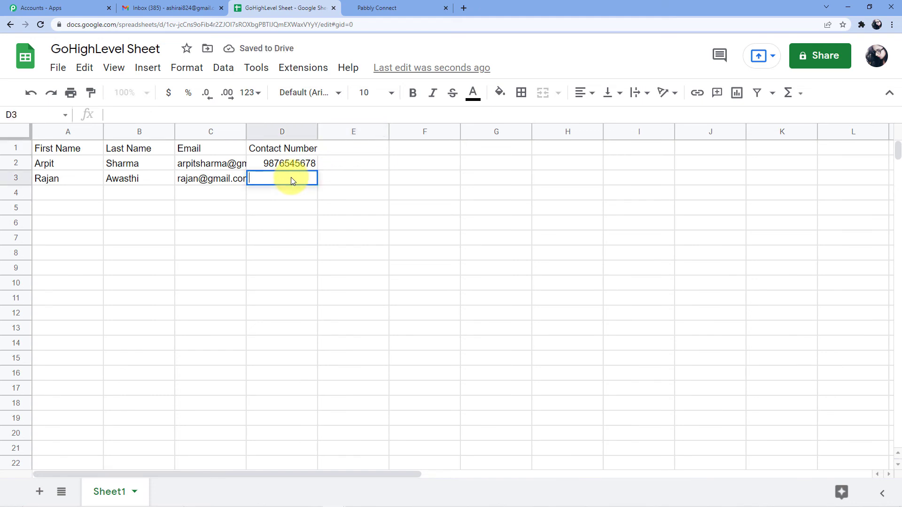
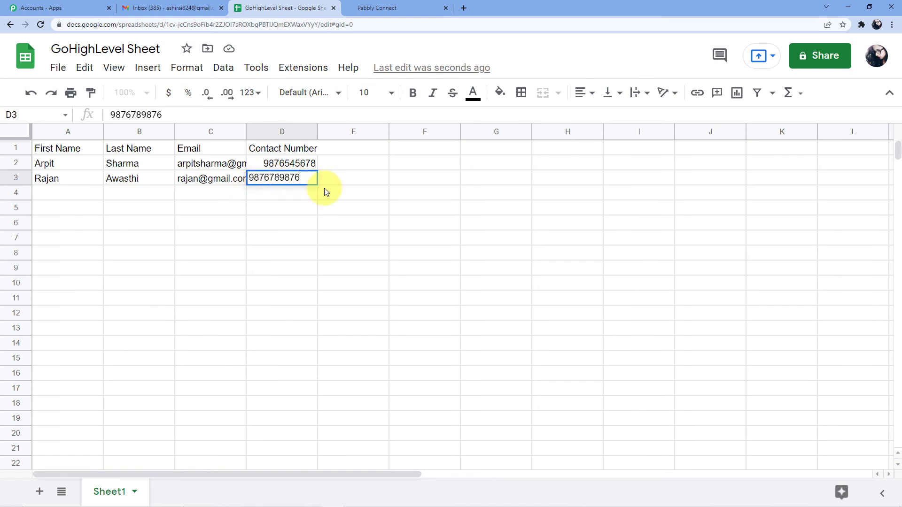
key("Tab")
left_click(338, 196)
left_click(292, 212)
left_click(221, 210)
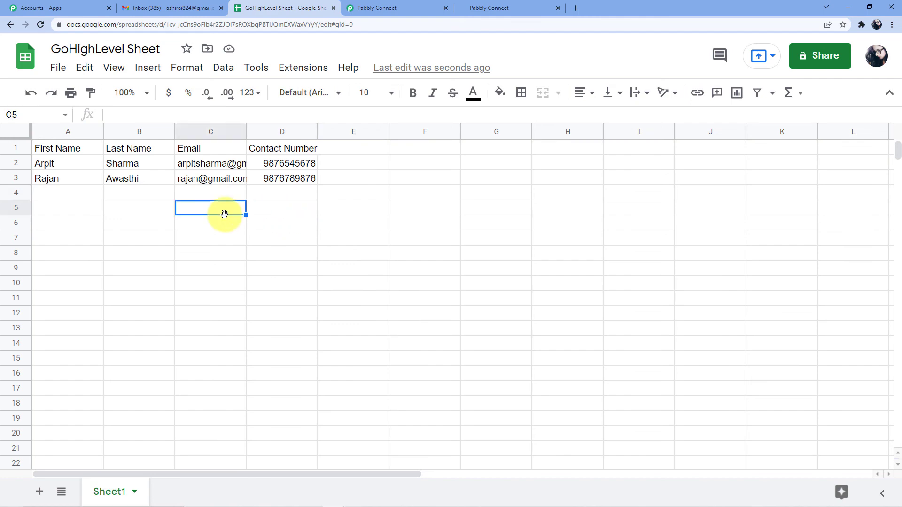
left_click(234, 235)
left_click(258, 223)
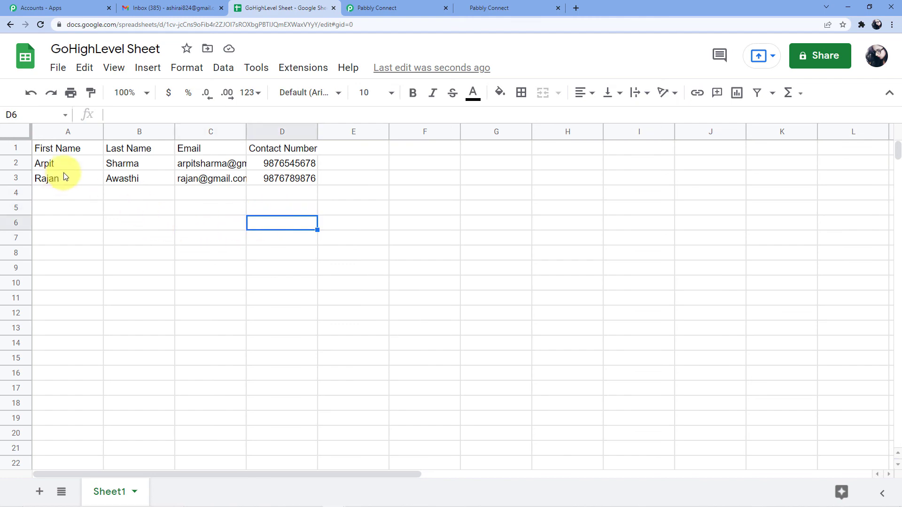
Step: Check that the new sheet contact appears at the top of HighLevel's contacts list
left_click(534, 6)
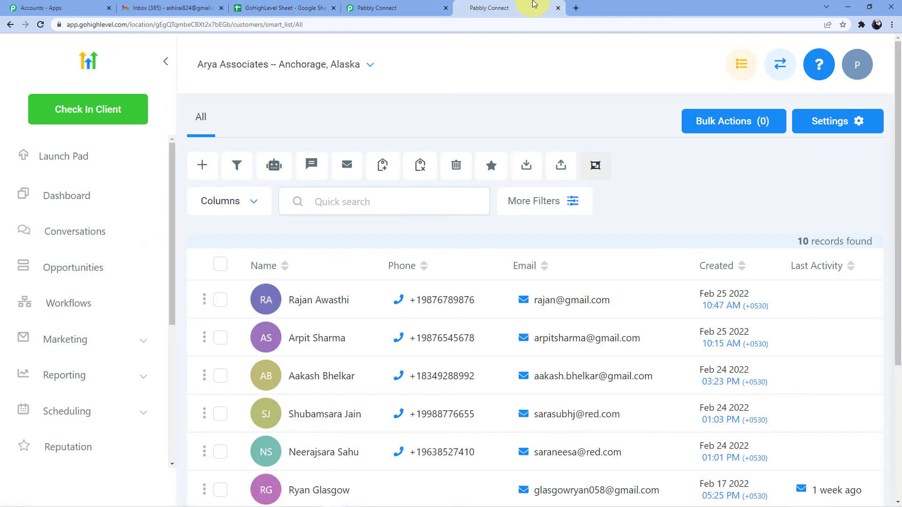
scroll(357, 211, "down", 2)
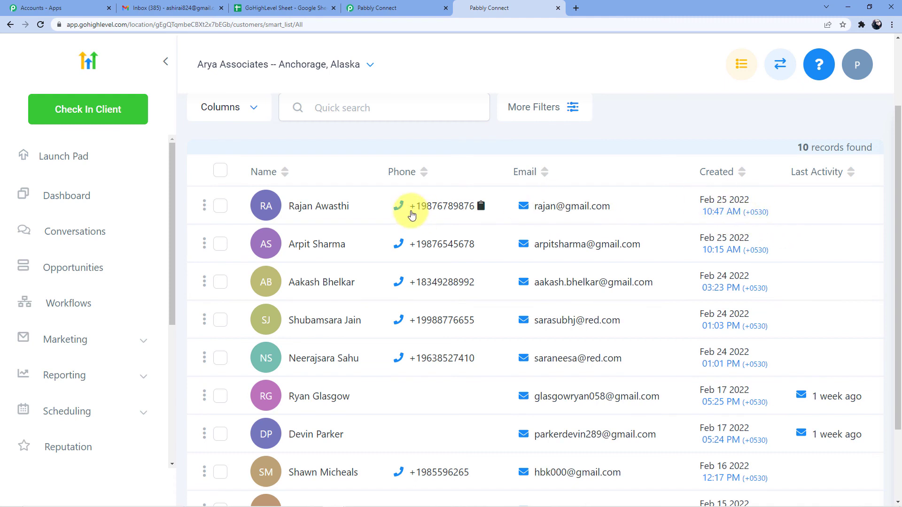
scroll(412, 209, "up", 2)
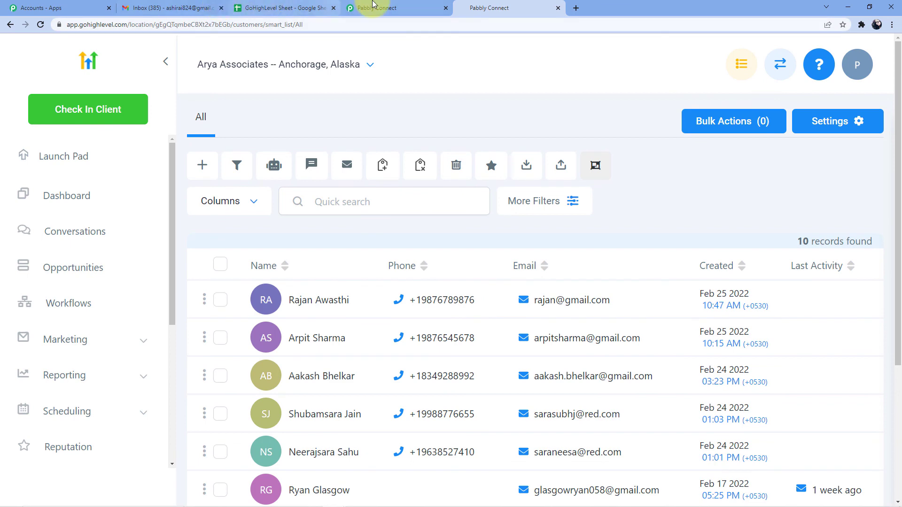
Step: Back in the Pabbly Connect workflow, collapse the Google Sheets trigger step
left_click(373, 6)
left_click(791, 238)
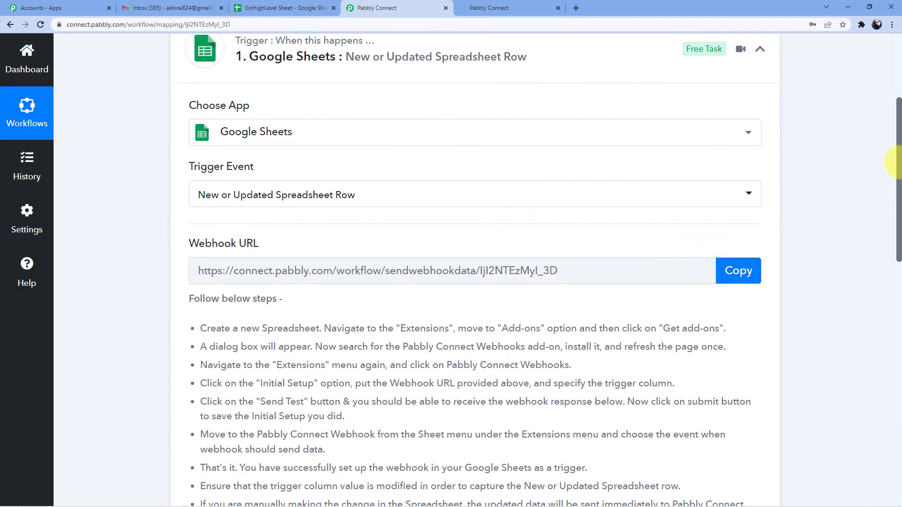
scroll(897, 93, "up", 4)
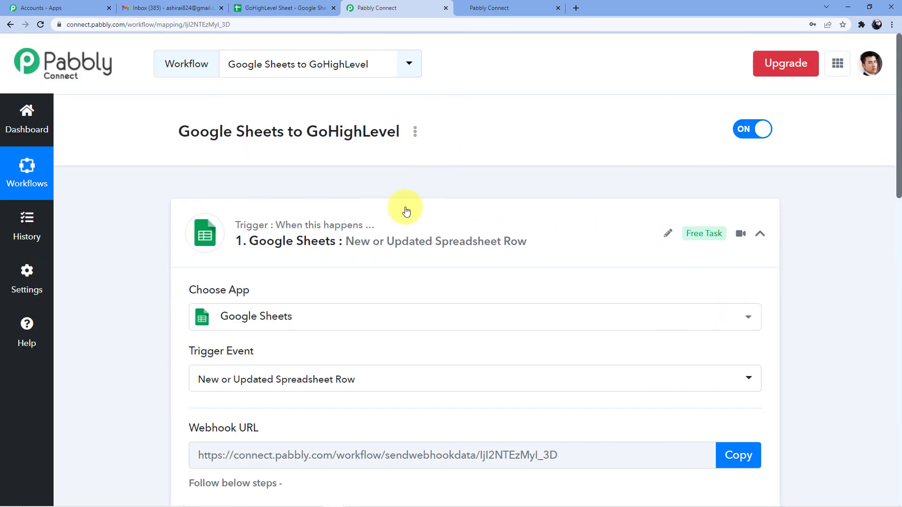
left_click(404, 209)
scroll(312, 131, "down", 3)
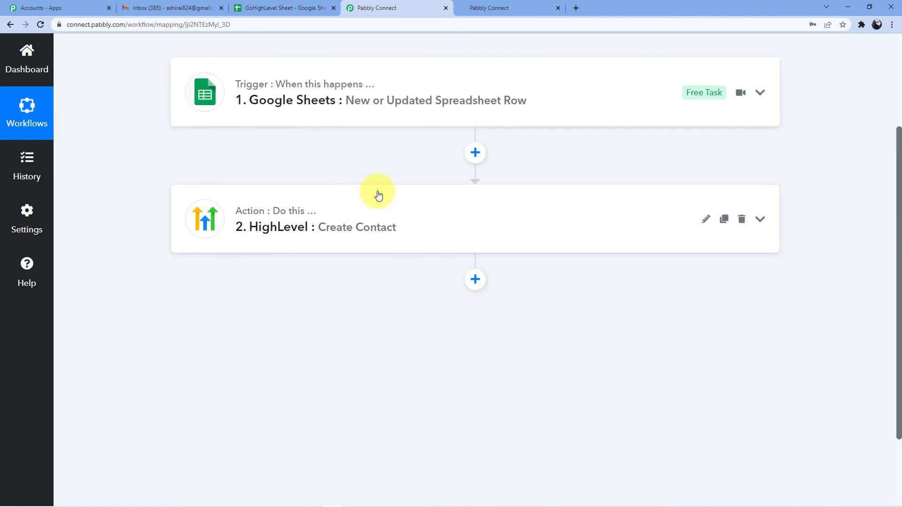